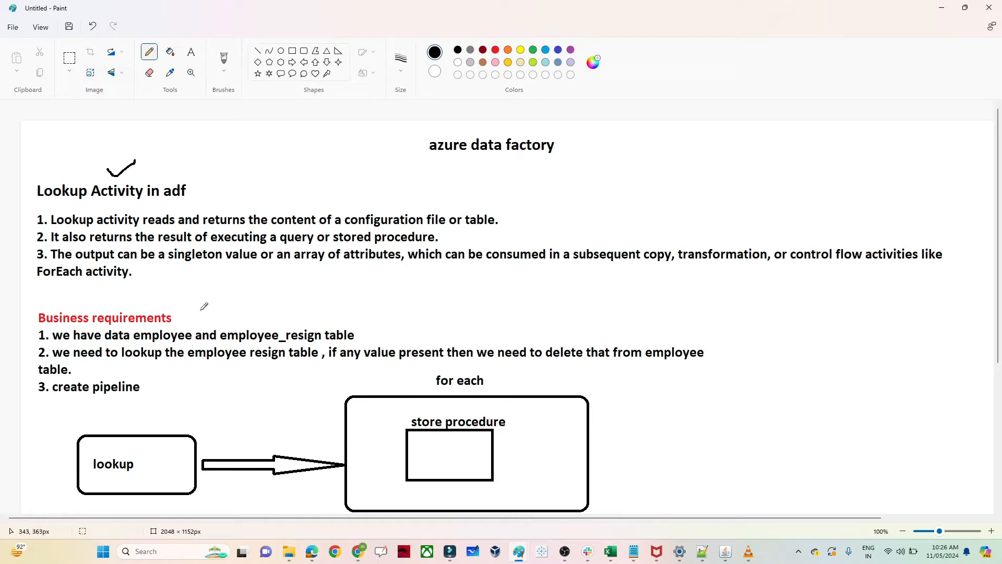
Draw a tick beside the Business requirements heading and mark lines over "returns the content" and "file or table" in point 1
{"action": "left_click_drag", "start_coordinate": [174, 303], "coordinate": [194, 296]}
{"action": "left_click_drag", "start_coordinate": [238, 206], "coordinate": [330, 211]}
{"action": "left_click_drag", "start_coordinate": [408, 209], "coordinate": [467, 208]}
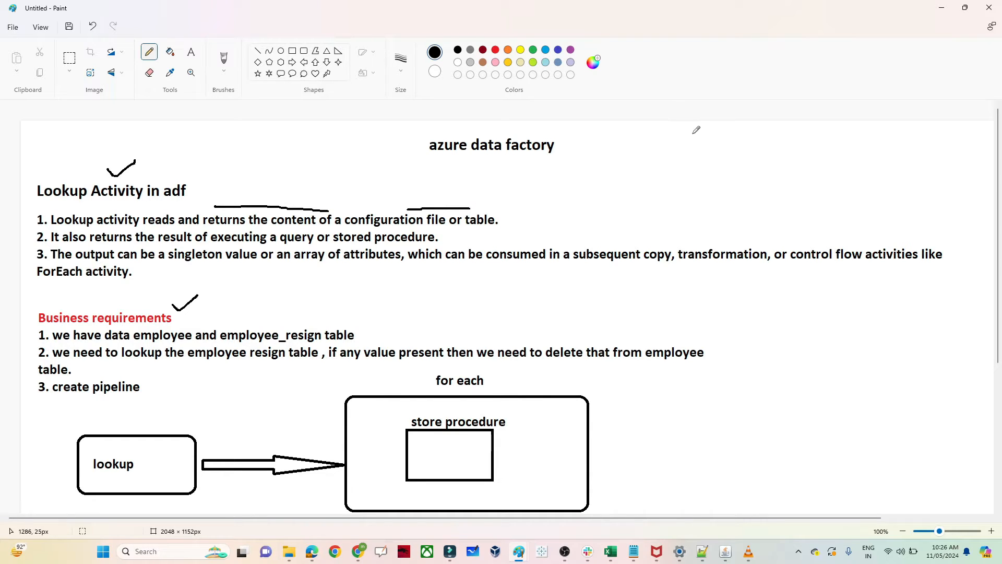
Sketch two small boxes labelled "emp" and "File" beside the page title, each with an outgoing arrow
{"action": "mouse_move", "coordinate": [693, 131]}
{"action": "left_mouse_down"}
{"action": "mouse_move", "coordinate": [695, 148]}
{"action": "mouse_move", "coordinate": [694, 131]}
{"action": "mouse_move", "coordinate": [727, 131]}
{"action": "mouse_move", "coordinate": [698, 147]}
{"action": "mouse_move", "coordinate": [711, 163]}
{"action": "mouse_move", "coordinate": [775, 141]}
{"action": "left_mouse_up"}
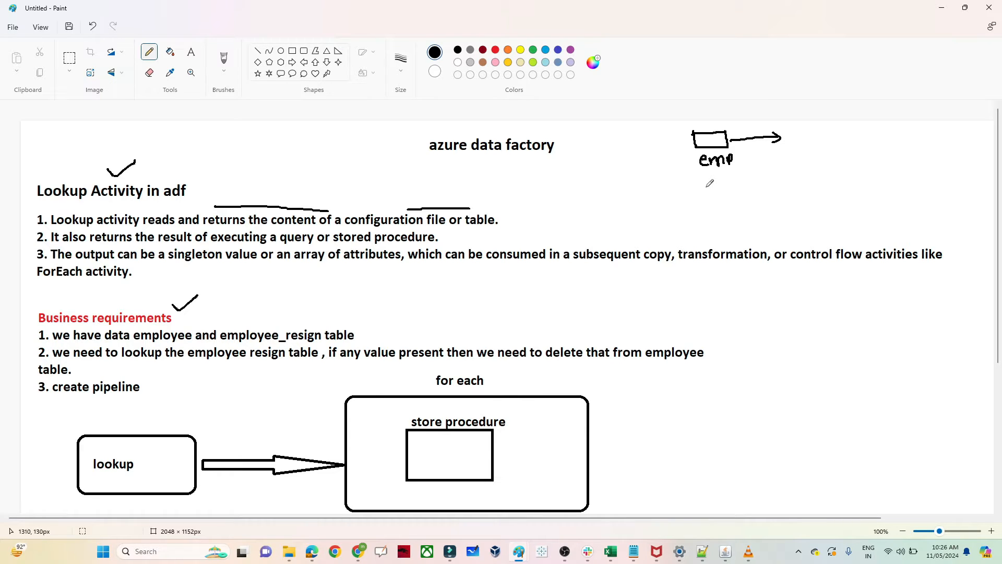
{"action": "mouse_move", "coordinate": [704, 186]}
{"action": "left_mouse_down"}
{"action": "mouse_move", "coordinate": [707, 203]}
{"action": "mouse_move", "coordinate": [772, 184]}
{"action": "mouse_move", "coordinate": [714, 223]}
{"action": "left_mouse_up"}
{"action": "left_click_drag", "start_coordinate": [715, 209], "coordinate": [722, 215]}
{"action": "left_click_drag", "start_coordinate": [726, 212], "coordinate": [742, 208]}
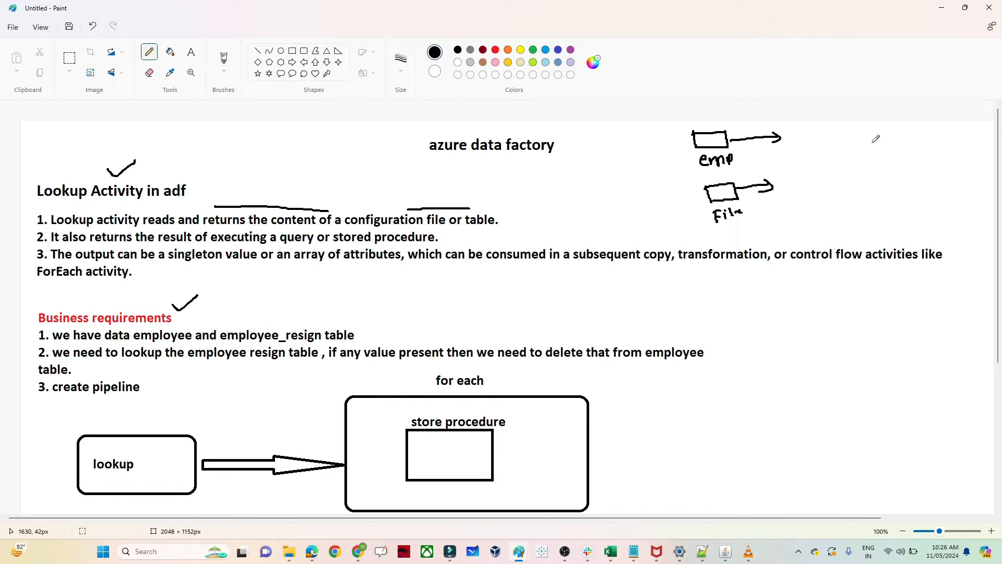
Handwrite the table names "employee" and "emp_resign" beside the emp and File boxes, with ticks and arrows, and add "I" after emp_resign
{"action": "left_click_drag", "start_coordinate": [846, 136], "coordinate": [937, 135]}
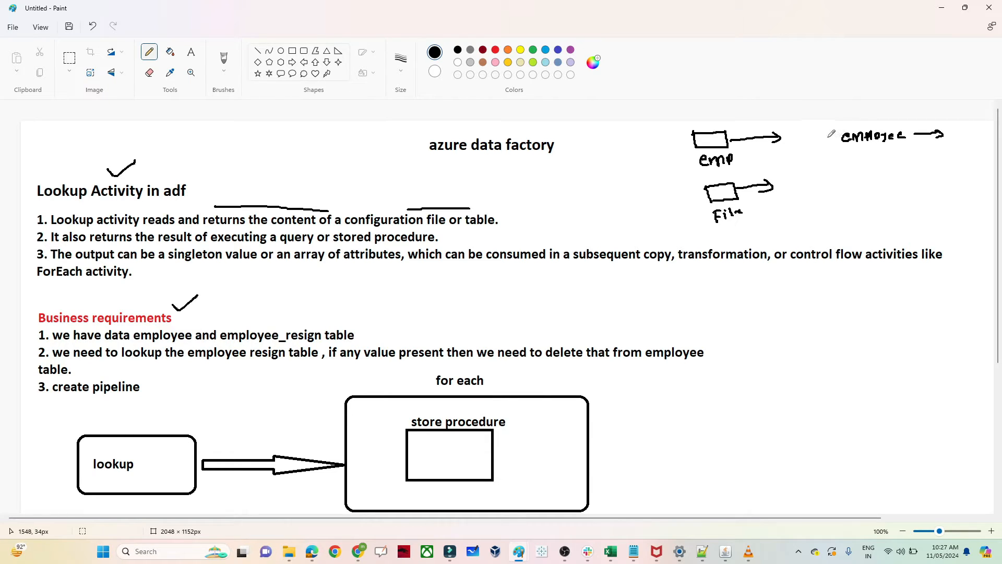
{"action": "left_click_drag", "start_coordinate": [815, 131], "coordinate": [828, 125]}
{"action": "mouse_move", "coordinate": [819, 166]}
{"action": "left_mouse_down"}
{"action": "mouse_move", "coordinate": [951, 166]}
{"action": "mouse_move", "coordinate": [935, 170]}
{"action": "left_mouse_up"}
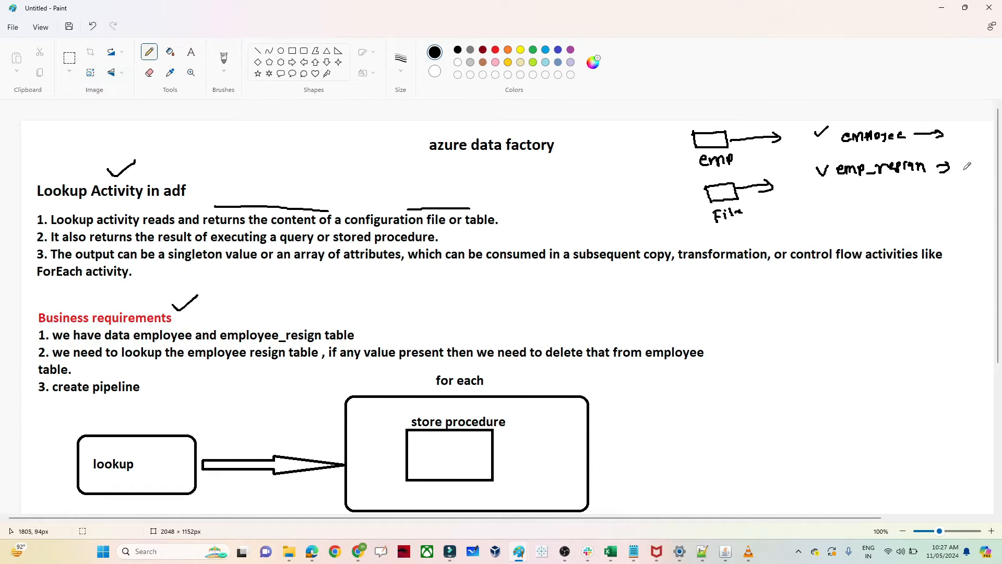
{"action": "left_click_drag", "start_coordinate": [965, 163], "coordinate": [969, 174]}
Handwrite "lookup" with an arrow to emp_resign and a small arrow above it, and add "SQL" with an arrow near the File box
{"action": "mouse_move", "coordinate": [826, 202]}
{"action": "left_mouse_down"}
{"action": "mouse_move", "coordinate": [867, 181]}
{"action": "mouse_move", "coordinate": [860, 188]}
{"action": "left_mouse_up"}
{"action": "mouse_move", "coordinate": [835, 211]}
{"action": "left_mouse_down"}
{"action": "mouse_move", "coordinate": [835, 224]}
{"action": "mouse_move", "coordinate": [886, 199]}
{"action": "left_mouse_up"}
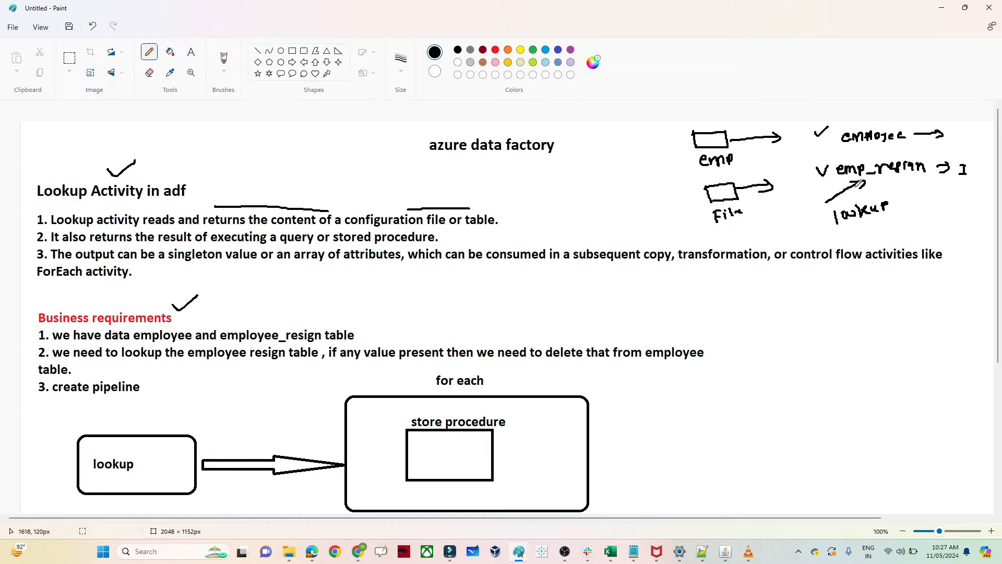
{"action": "mouse_move", "coordinate": [878, 183]}
{"action": "left_mouse_down"}
{"action": "mouse_move", "coordinate": [890, 180]}
{"action": "mouse_move", "coordinate": [882, 184]}
{"action": "left_mouse_up"}
{"action": "mouse_move", "coordinate": [595, 195]}
{"action": "left_mouse_down"}
{"action": "mouse_move", "coordinate": [589, 209]}
{"action": "mouse_move", "coordinate": [638, 200]}
{"action": "left_mouse_up"}
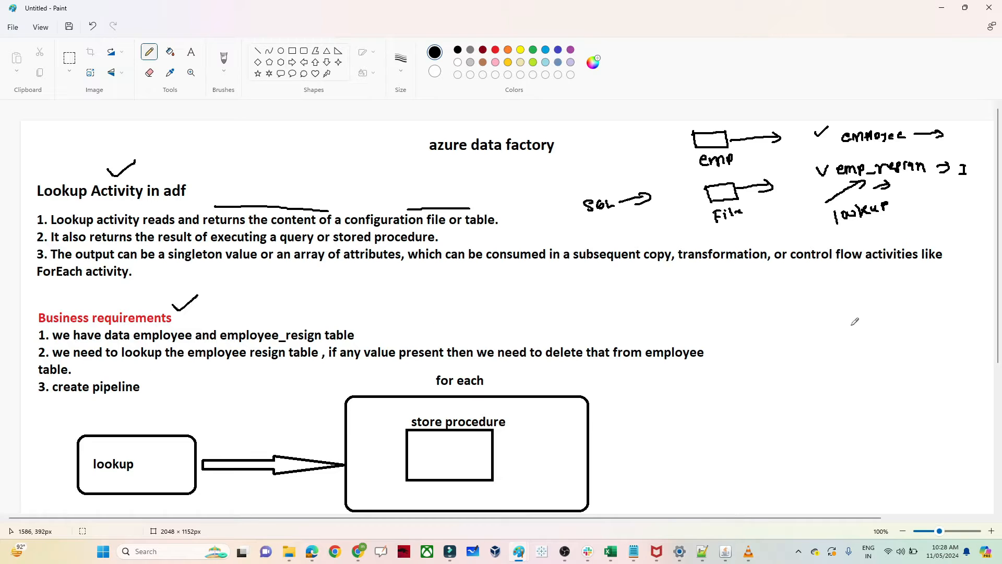
Handwrite "emp" and an underlined "emp_resign" with an arrow to "Id", and list circled ids 2, 3 and 4 beneath
{"action": "left_click_drag", "start_coordinate": [810, 320], "coordinate": [873, 320]}
{"action": "mouse_move", "coordinate": [812, 365]}
{"action": "left_mouse_down"}
{"action": "mouse_move", "coordinate": [965, 329]}
{"action": "mouse_move", "coordinate": [976, 330]}
{"action": "mouse_move", "coordinate": [969, 354]}
{"action": "left_mouse_up"}
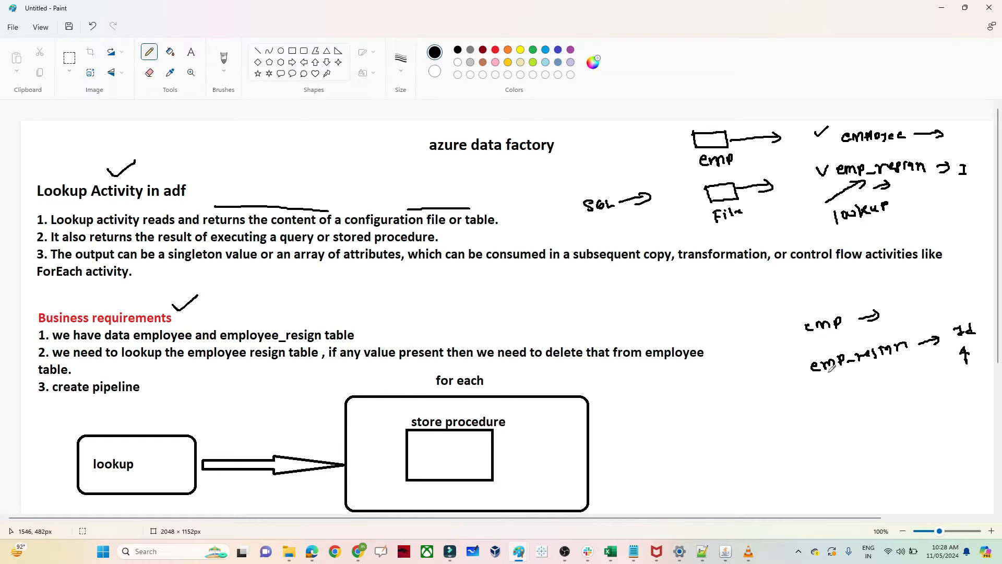
{"action": "left_click_drag", "start_coordinate": [780, 426], "coordinate": [825, 387]}
{"action": "mouse_move", "coordinate": [876, 386]}
{"action": "left_mouse_down"}
{"action": "mouse_move", "coordinate": [891, 398]}
{"action": "mouse_move", "coordinate": [876, 431]}
{"action": "left_mouse_up"}
{"action": "left_click_drag", "start_coordinate": [876, 436], "coordinate": [880, 458]}
{"action": "mouse_move", "coordinate": [871, 385]}
{"action": "left_mouse_down"}
{"action": "mouse_move", "coordinate": [858, 450]}
{"action": "mouse_move", "coordinate": [903, 431]}
{"action": "mouse_move", "coordinate": [888, 384]}
{"action": "mouse_move", "coordinate": [869, 385]}
{"action": "mouse_move", "coordinate": [893, 364]}
{"action": "left_mouse_up"}
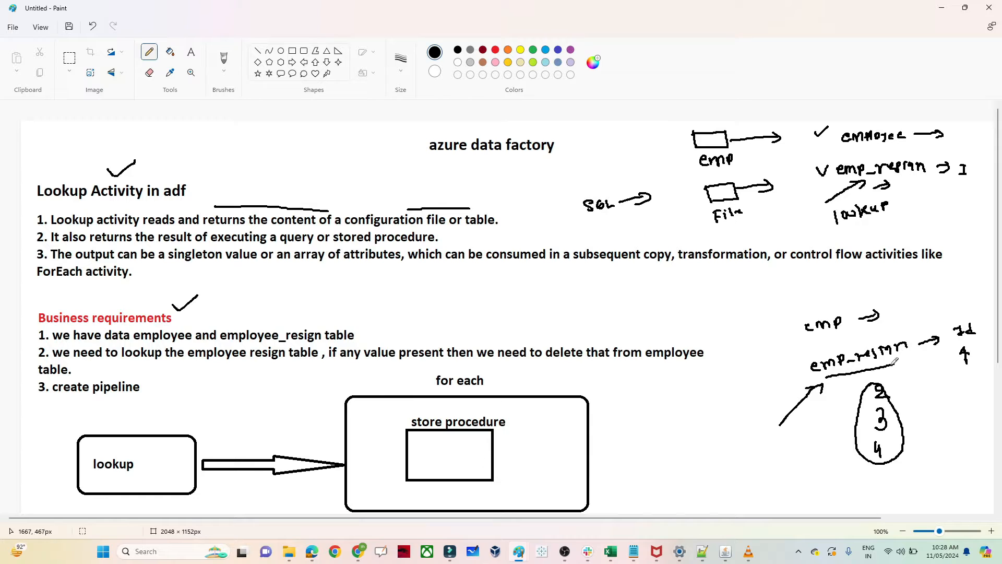
Draw a curved arrow from the circled ids to emp, write "Store proces" after emp, and add a dash beside each id
{"action": "mouse_move", "coordinate": [856, 440]}
{"action": "left_mouse_down"}
{"action": "mouse_move", "coordinate": [806, 459]}
{"action": "mouse_move", "coordinate": [761, 403]}
{"action": "mouse_move", "coordinate": [800, 346]}
{"action": "left_mouse_up"}
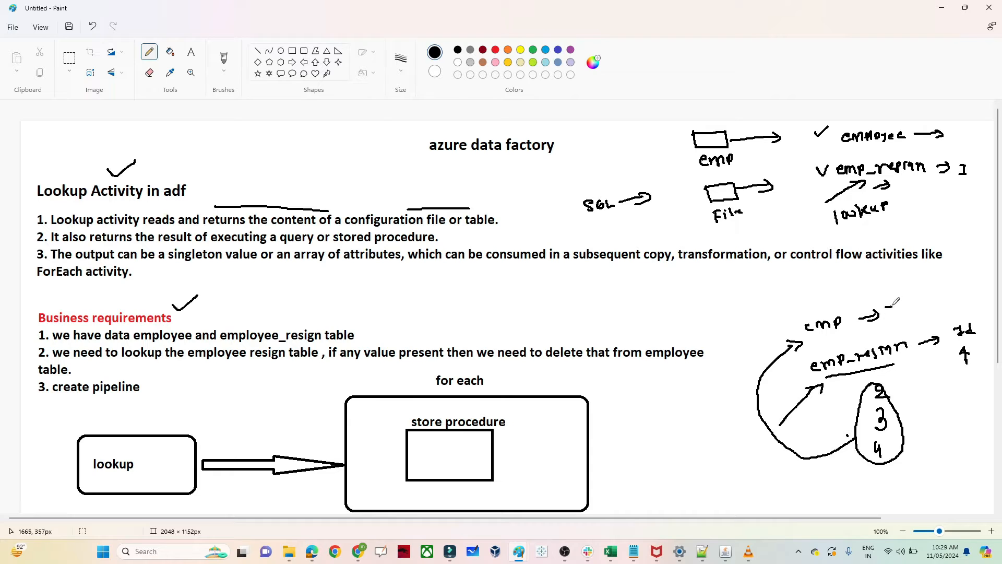
{"action": "mouse_move", "coordinate": [893, 302]}
{"action": "left_mouse_down"}
{"action": "mouse_move", "coordinate": [887, 314]}
{"action": "mouse_move", "coordinate": [899, 313]}
{"action": "left_mouse_up"}
{"action": "left_click_drag", "start_coordinate": [896, 307], "coordinate": [904, 305]}
{"action": "mouse_move", "coordinate": [904, 304]}
{"action": "left_mouse_down"}
{"action": "mouse_move", "coordinate": [978, 285]}
{"action": "mouse_move", "coordinate": [971, 291]}
{"action": "left_mouse_up"}
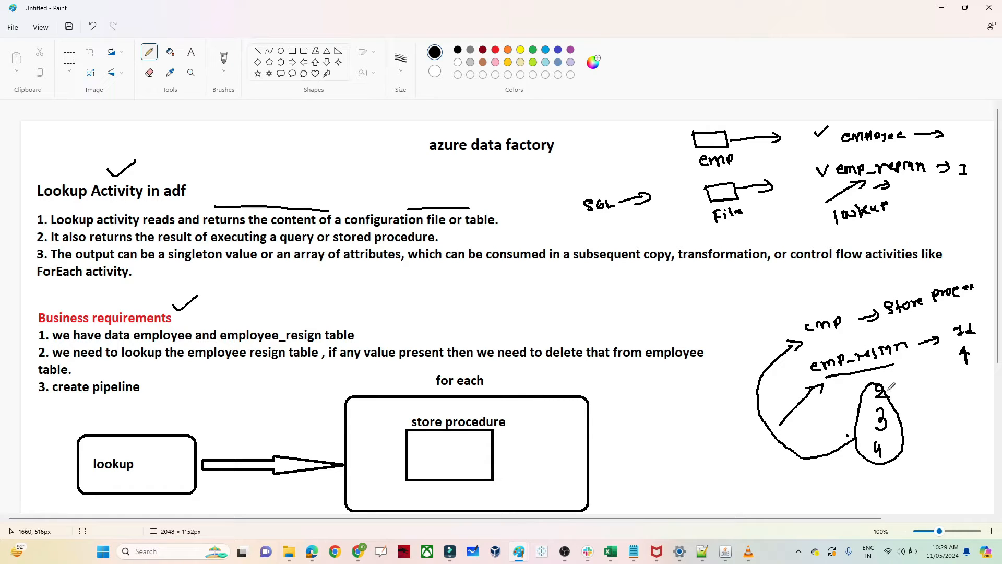
{"action": "mouse_move", "coordinate": [891, 389]}
{"action": "left_mouse_down"}
{"action": "mouse_move", "coordinate": [913, 387]}
{"action": "mouse_move", "coordinate": [929, 442]}
{"action": "left_mouse_up"}
Label the lookup box with an underlined "emp_resign" and write ids 2, 3 and 4 with an arrow towards the for each box
{"action": "left_click_drag", "start_coordinate": [104, 423], "coordinate": [186, 411]}
{"action": "left_click_drag", "start_coordinate": [133, 430], "coordinate": [185, 422]}
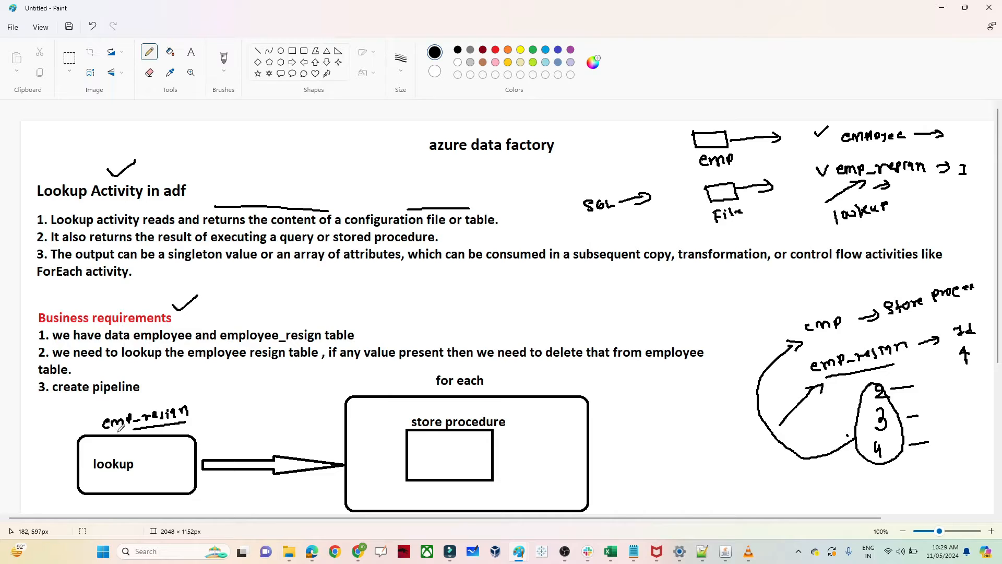
{"action": "left_click_drag", "start_coordinate": [118, 428], "coordinate": [138, 427]}
{"action": "left_click_drag", "start_coordinate": [212, 417], "coordinate": [226, 456]}
{"action": "mouse_move", "coordinate": [234, 421]}
{"action": "left_mouse_down"}
{"action": "mouse_move", "coordinate": [337, 411]}
{"action": "mouse_move", "coordinate": [328, 415]}
{"action": "left_mouse_up"}
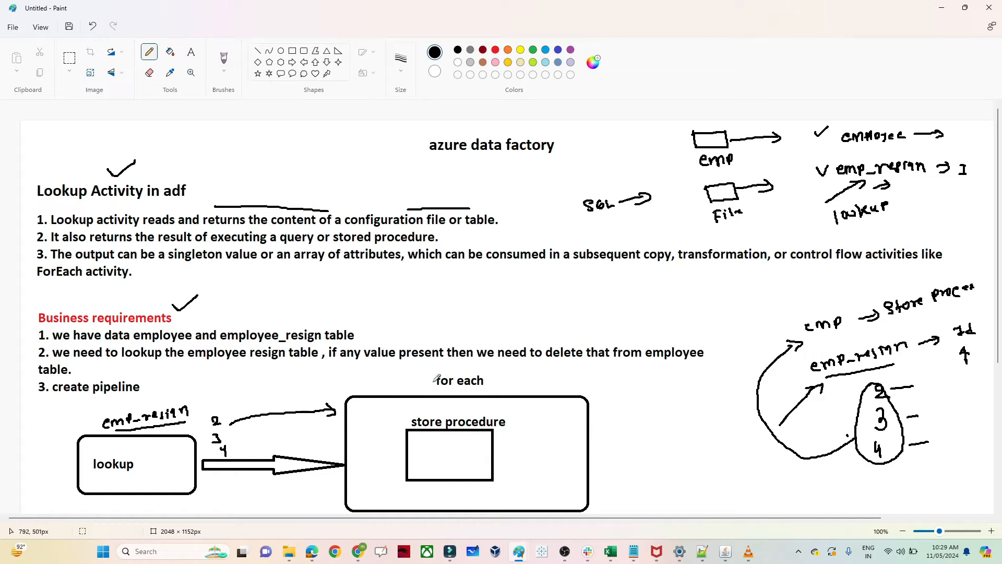
Add ticks beside the for each label and the handwritten emp, and annotate the store procedure box and the ids beside the lookup box
{"action": "left_click_drag", "start_coordinate": [515, 374], "coordinate": [537, 372]}
{"action": "left_click_drag", "start_coordinate": [413, 490], "coordinate": [432, 496]}
{"action": "mouse_move", "coordinate": [796, 303]}
{"action": "left_mouse_down"}
{"action": "mouse_move", "coordinate": [803, 313]}
{"action": "mouse_move", "coordinate": [829, 291]}
{"action": "left_mouse_up"}
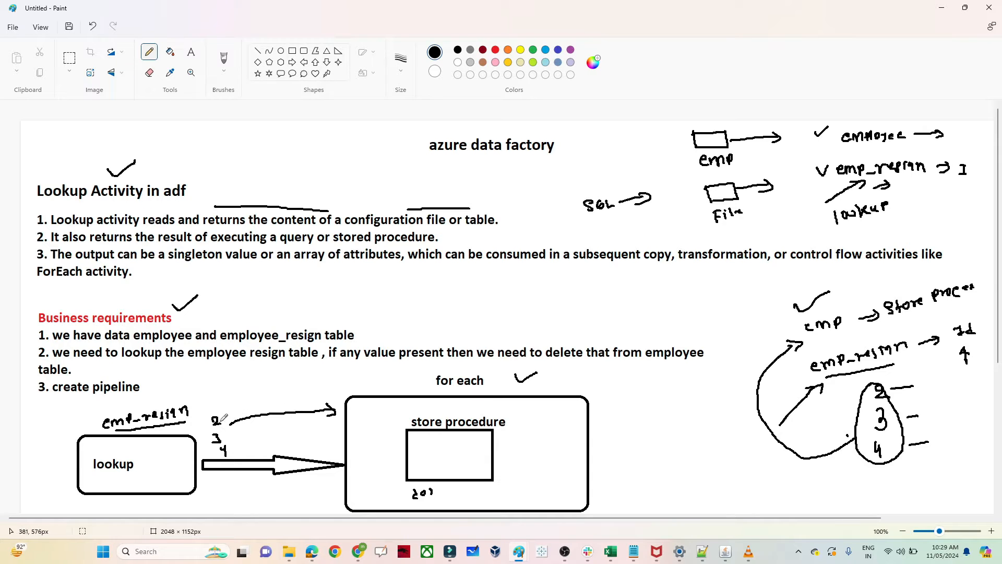
{"action": "mouse_move", "coordinate": [228, 435]}
{"action": "left_mouse_down"}
{"action": "mouse_move", "coordinate": [269, 430]}
{"action": "mouse_move", "coordinate": [273, 441]}
{"action": "left_mouse_up"}
Switch to Notepad++ and examine the create table statement for employee, including its id and country columns
{"action": "left_click", "coordinate": [702, 551]}
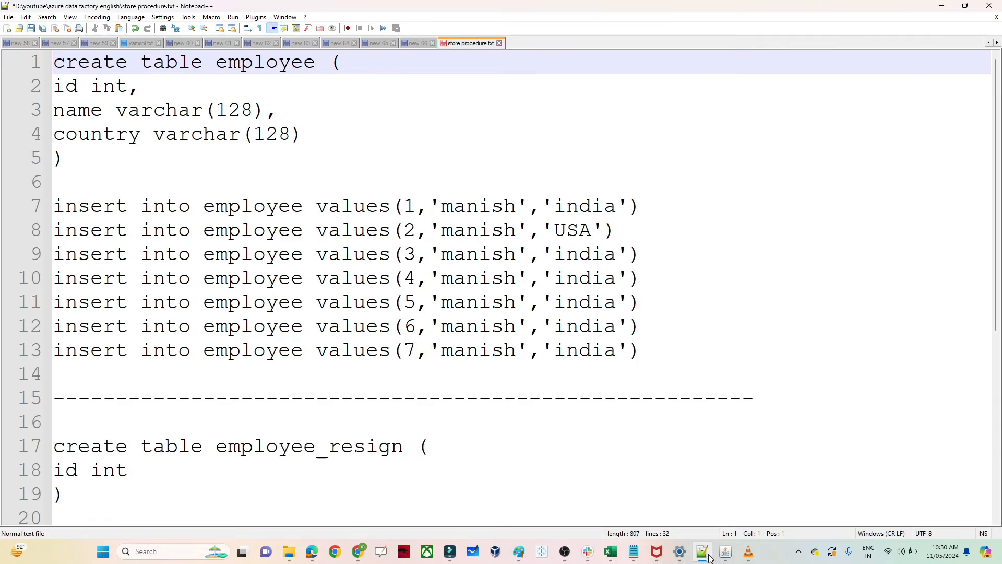
{"action": "left_click", "coordinate": [228, 187]}
{"action": "left_click_drag", "start_coordinate": [80, 157], "coordinate": [24, 65]}
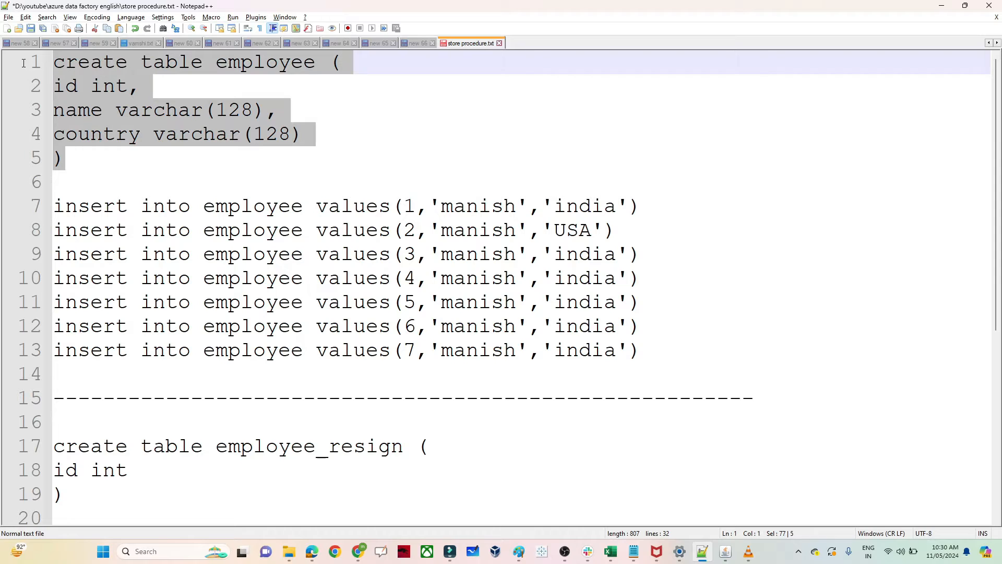
{"action": "double_click", "coordinate": [66, 87]}
{"action": "double_click", "coordinate": [90, 137]}
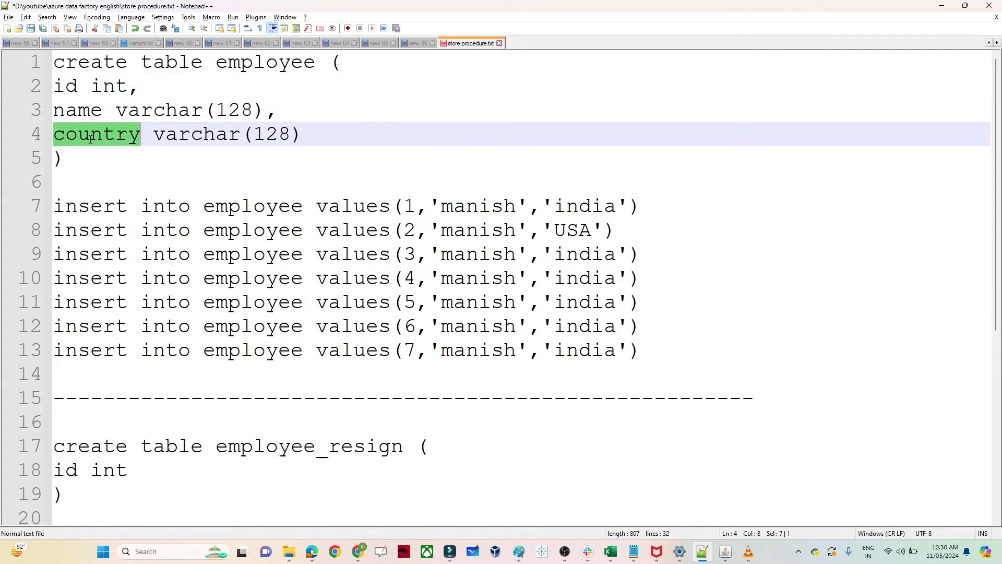
Examine the create table statement for employee_resign, its id column and its insert statements
{"action": "left_click", "coordinate": [84, 191]}
{"action": "key", "text": "Down"}
{"action": "key", "text": "Down"}
{"action": "key", "text": "Down"}
{"action": "key", "text": "Down"}
{"action": "key", "text": "Down"}
{"action": "key", "text": "Down"}
{"action": "key", "text": "Down"}
{"action": "key", "text": "Down"}
{"action": "key", "text": "Down"}
{"action": "key", "text": "Down"}
{"action": "key", "text": "Down"}
{"action": "key", "text": "Down"}
{"action": "key", "text": "Down"}
{"action": "key", "text": "Down"}
{"action": "key", "text": "Down"}
{"action": "key", "text": "Down"}
{"action": "key", "text": "Down"}
{"action": "key", "text": "Down"}
{"action": "key", "text": "Down"}
{"action": "key", "text": "Down"}
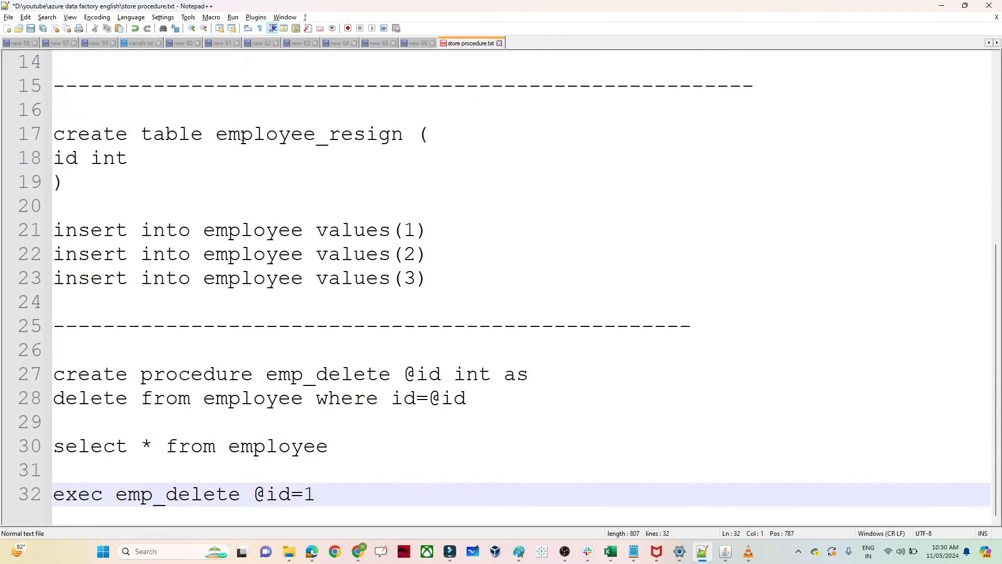
{"action": "double_click", "coordinate": [245, 140]}
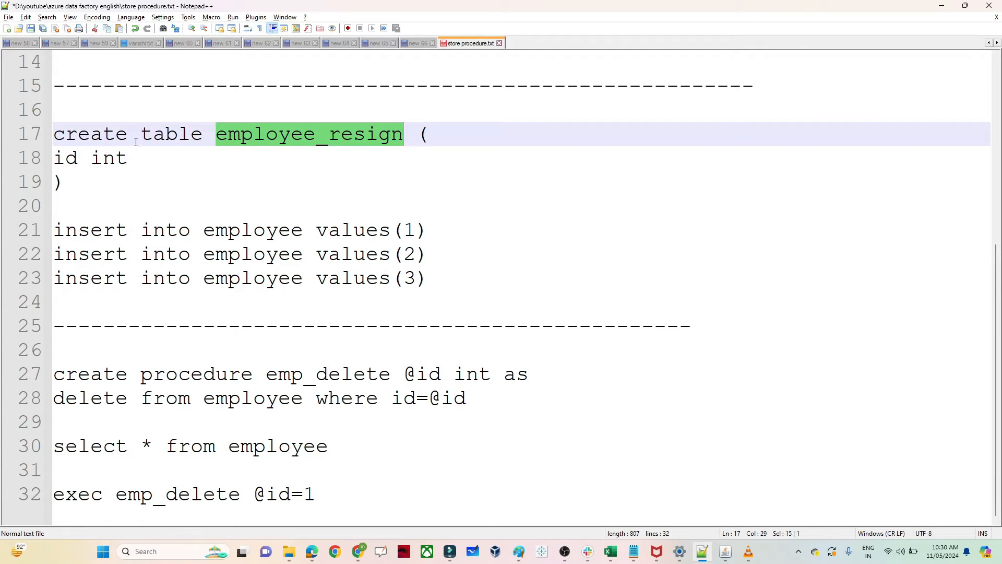
{"action": "double_click", "coordinate": [70, 160]}
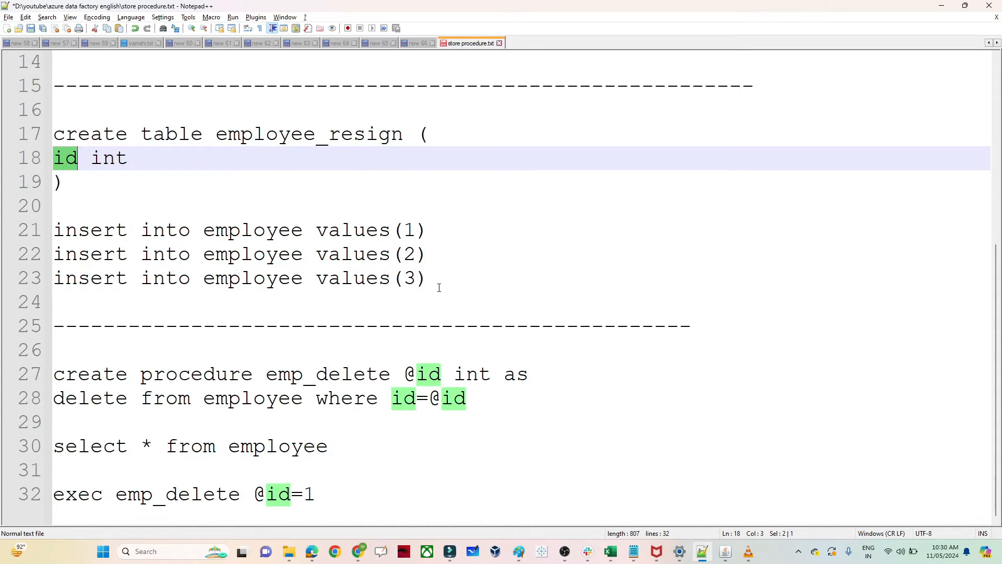
{"action": "left_click_drag", "start_coordinate": [439, 288], "coordinate": [89, 120]}
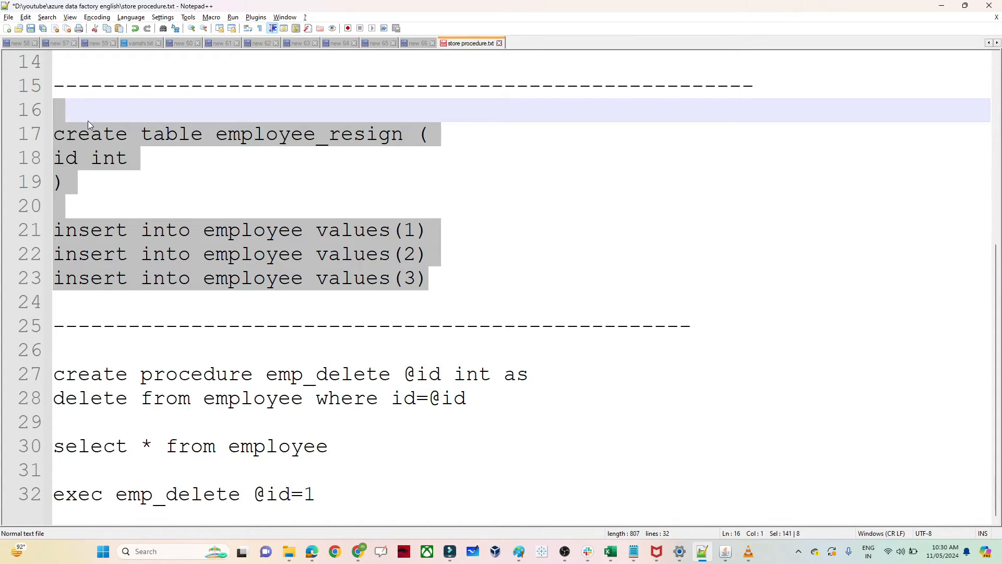
{"action": "left_click", "coordinate": [135, 133]}
{"action": "key", "text": "Down"}
{"action": "key", "text": "Down"}
{"action": "key", "text": "Down"}
{"action": "key", "text": "Down"}
{"action": "key", "text": "Down"}
{"action": "key", "text": "Down"}
{"action": "key", "text": "Down"}
{"action": "key", "text": "Down"}
{"action": "key", "text": "Down"}
{"action": "key", "text": "Down"}
{"action": "key", "text": "Down"}
{"action": "key", "text": "Down"}
{"action": "key", "text": "Down"}
{"action": "key", "text": "Down"}
{"action": "key", "text": "Down"}
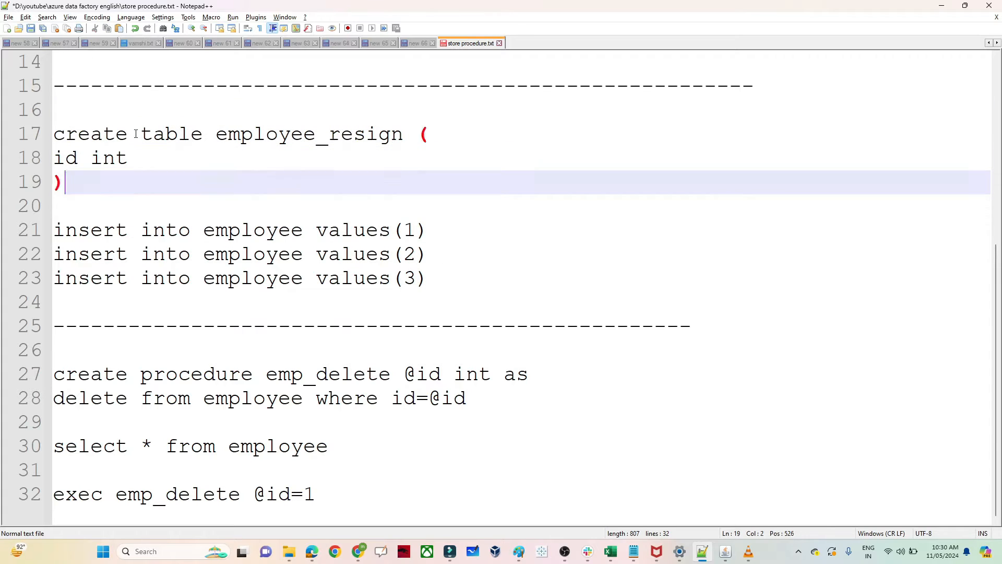
{"action": "key", "text": "End"}
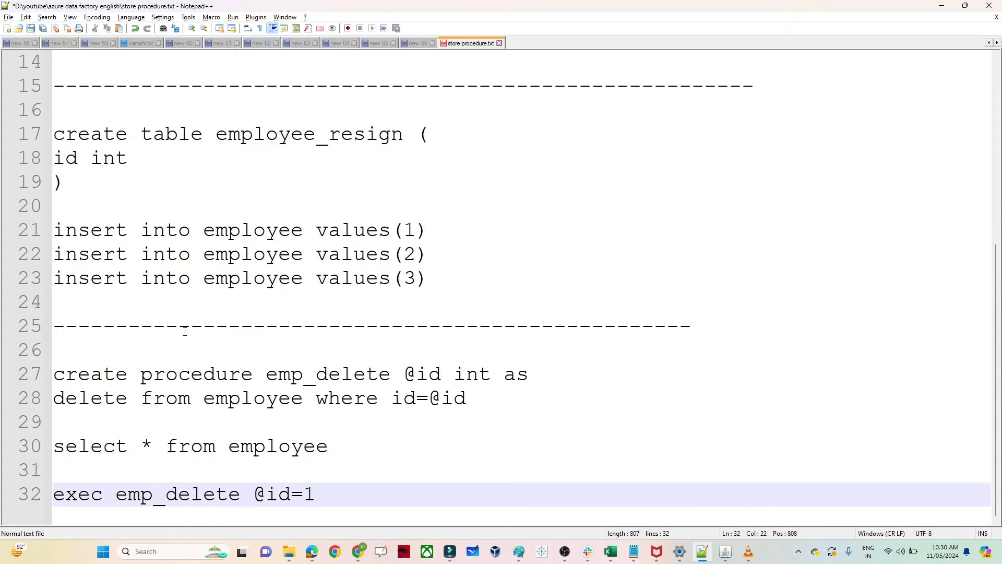
{"action": "double_click", "coordinate": [200, 375]}
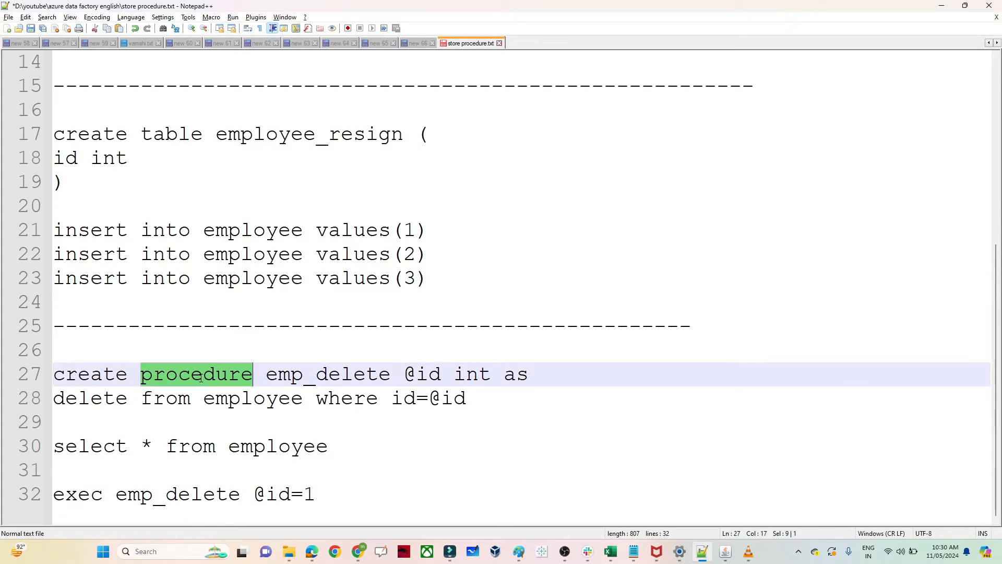
{"action": "double_click", "coordinate": [342, 376]}
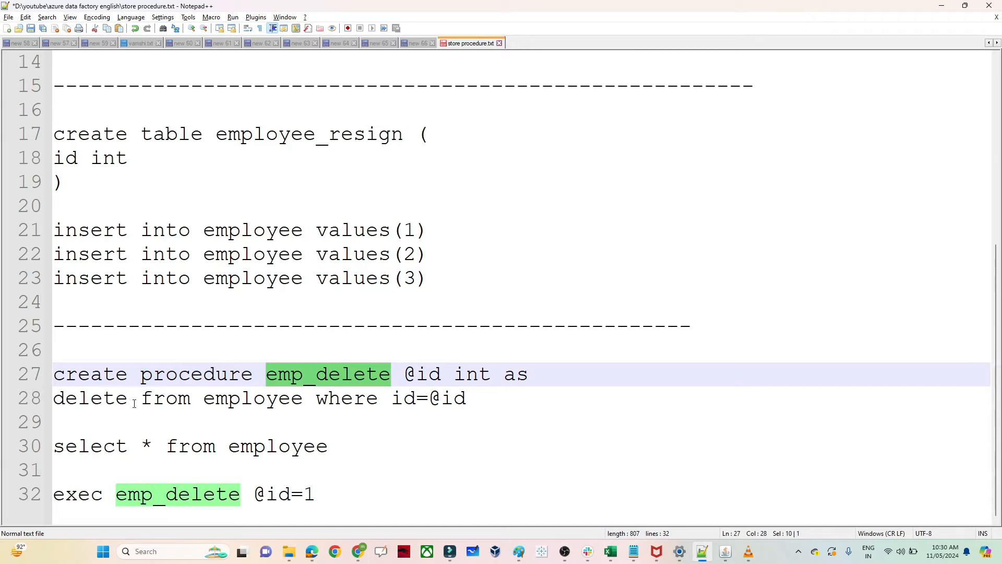
{"action": "double_click", "coordinate": [238, 397]}
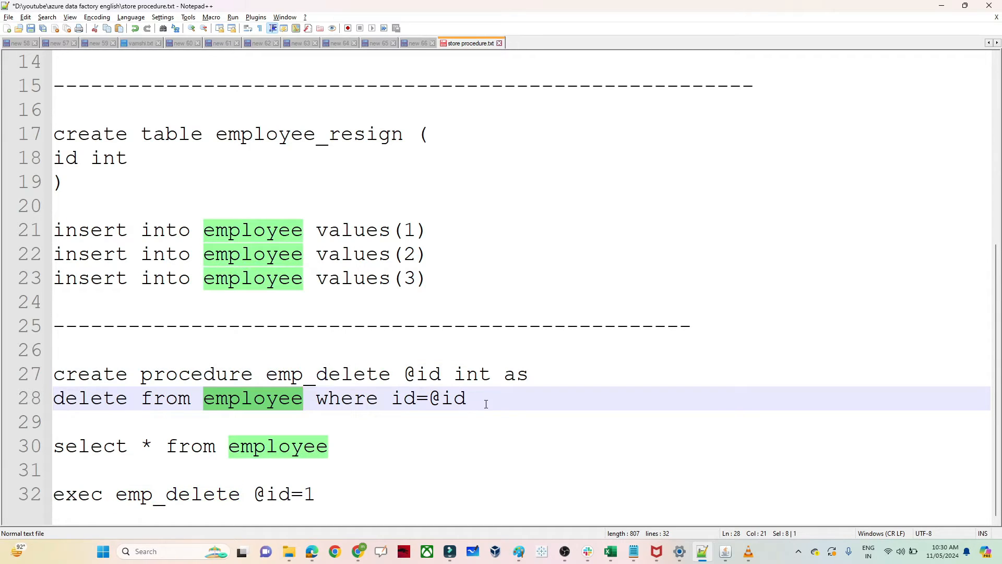
{"action": "double_click", "coordinate": [456, 397]}
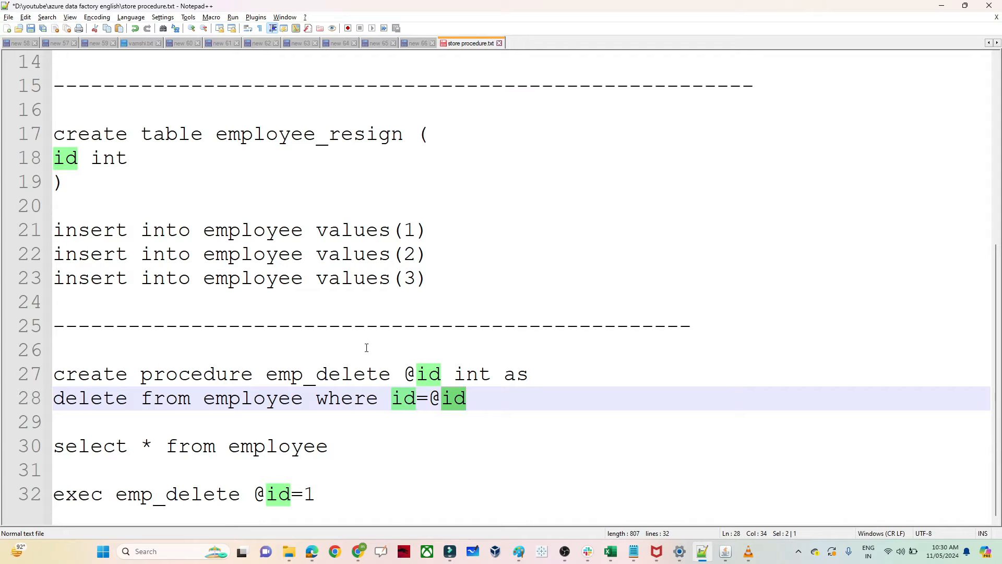
Copy the employee create table statement together with its seven insert statements from the start of the script
{"action": "left_click", "coordinate": [340, 311]}
{"action": "key", "text": "Up"}
{"action": "key", "text": "Up"}
{"action": "key", "text": "Up"}
{"action": "key", "text": "Up"}
{"action": "key", "text": "Up"}
{"action": "key", "text": "Up"}
{"action": "key", "text": "Up"}
{"action": "key", "text": "Up"}
{"action": "key", "text": "Up"}
{"action": "key", "text": "Up"}
{"action": "key", "text": "Up"}
{"action": "key", "text": "Up"}
{"action": "key", "text": "Up"}
{"action": "key", "text": "Up"}
{"action": "key", "text": "Up"}
{"action": "key", "text": "Up"}
{"action": "key", "text": "Up"}
{"action": "key", "text": "Up"}
{"action": "key", "text": "Up"}
{"action": "key", "text": "Up"}
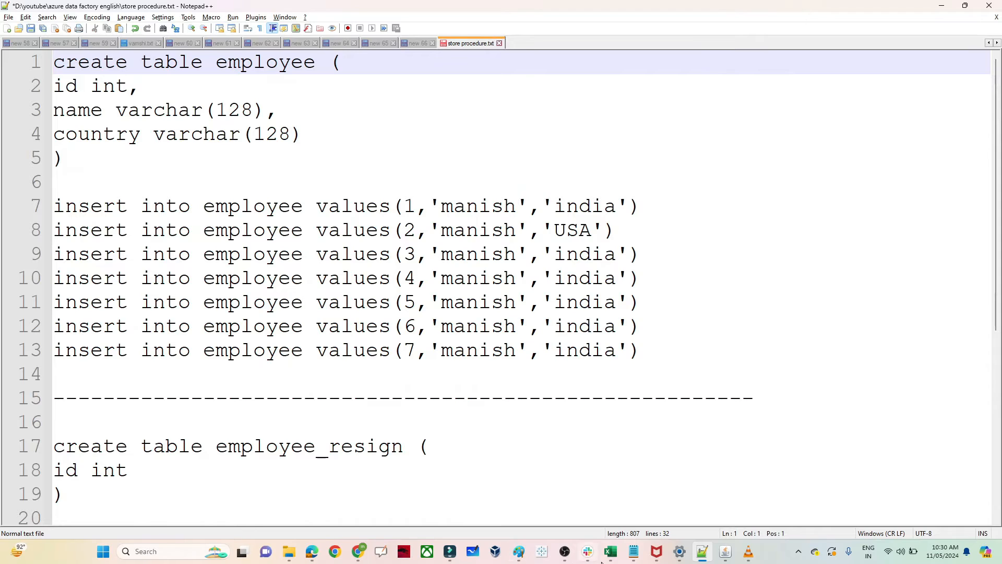
{"action": "key", "text": "alt+Tab"}
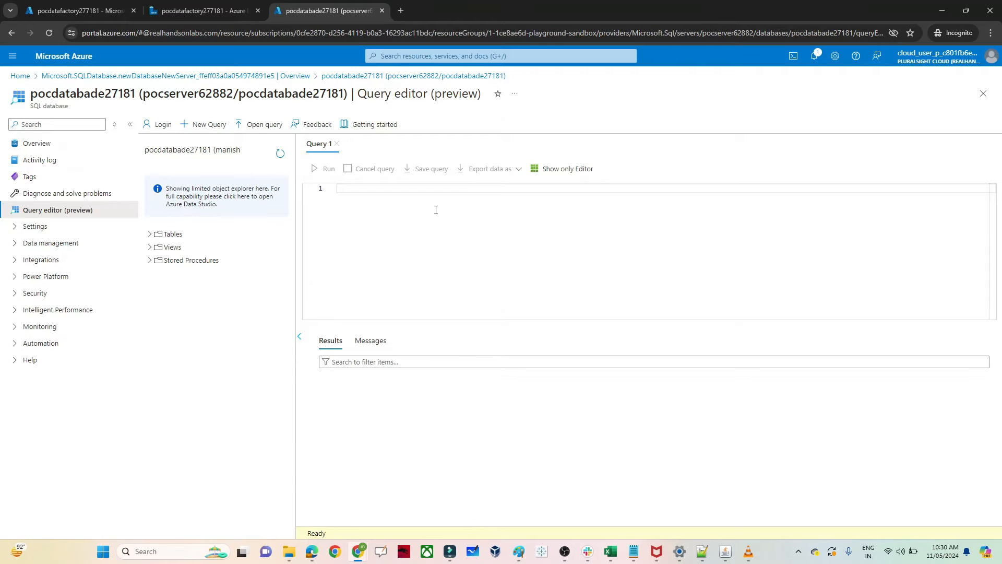
{"action": "key", "text": "alt+Tab"}
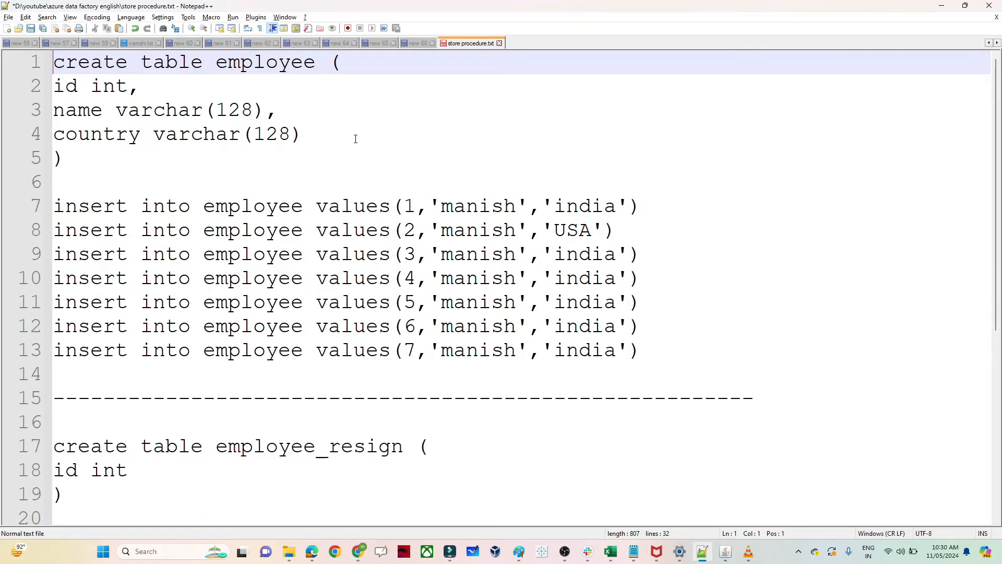
{"action": "left_click", "coordinate": [347, 134]}
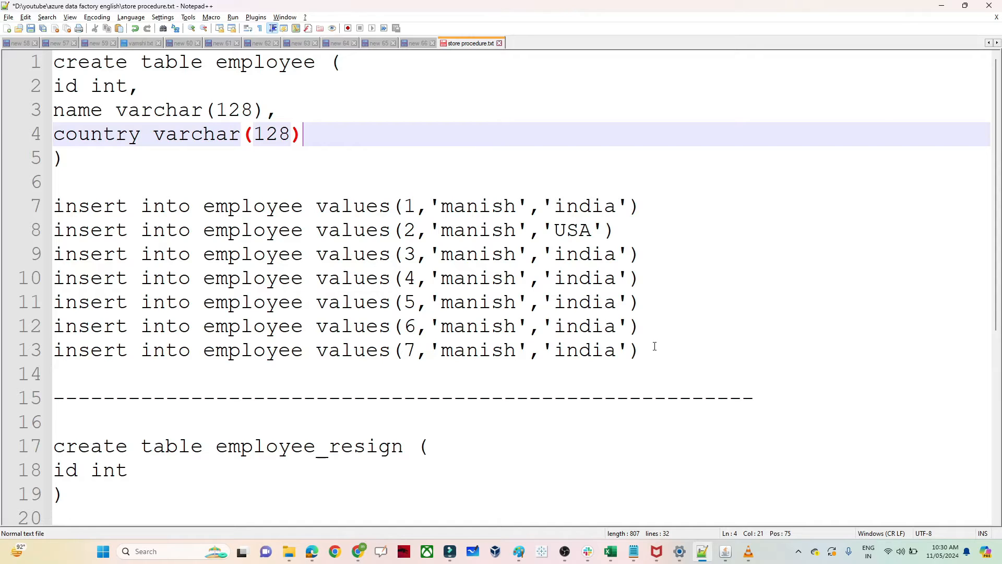
{"action": "left_click_drag", "start_coordinate": [655, 346], "coordinate": [29, 73]}
{"action": "key", "text": "ctrl+c"}
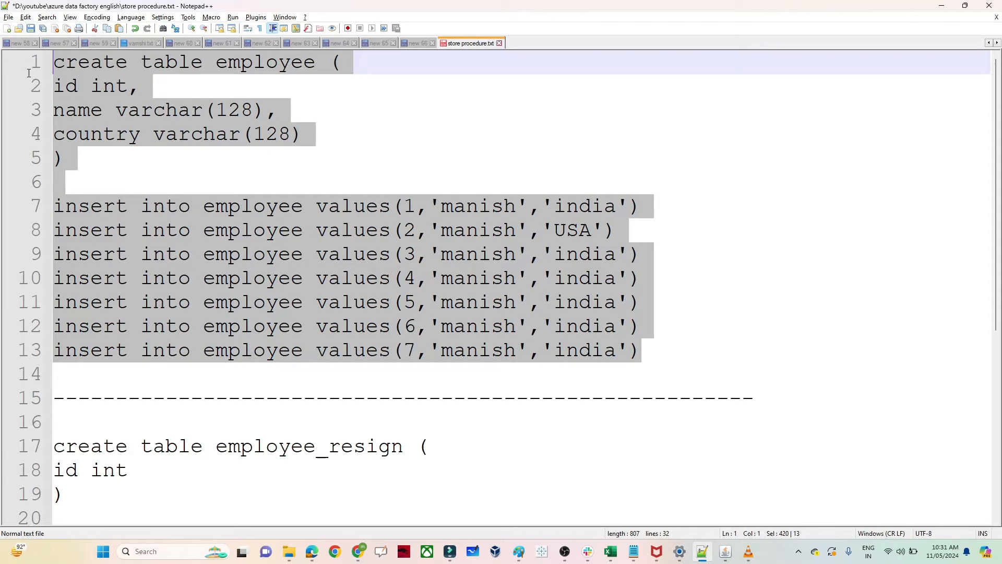
Switch to the Azure SQL query editor in the browser, paste the copied employee script into Query 1 and run it
{"action": "key", "text": "alt+Tab"}
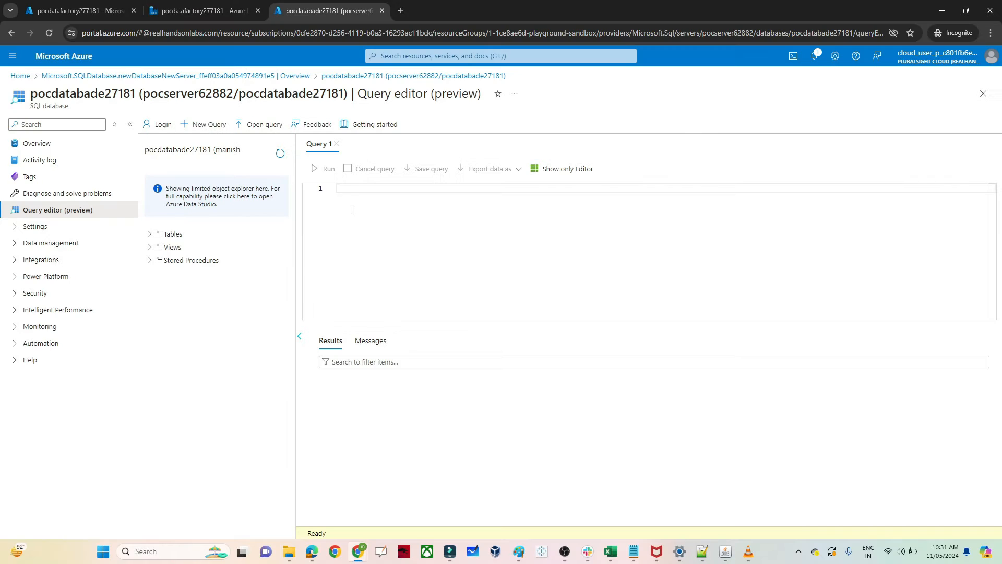
{"action": "key", "text": "ctrl+v"}
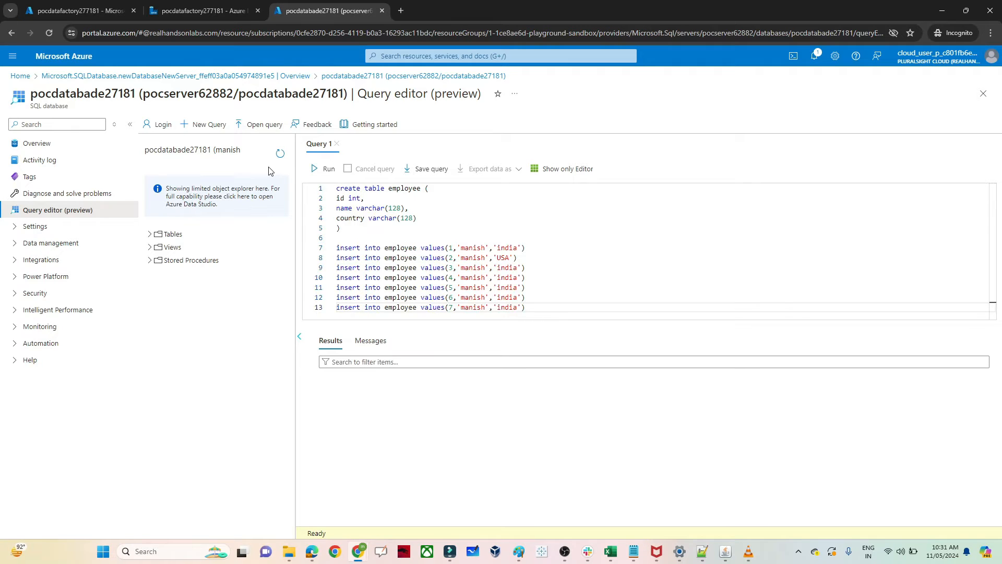
{"action": "left_click", "coordinate": [329, 169]}
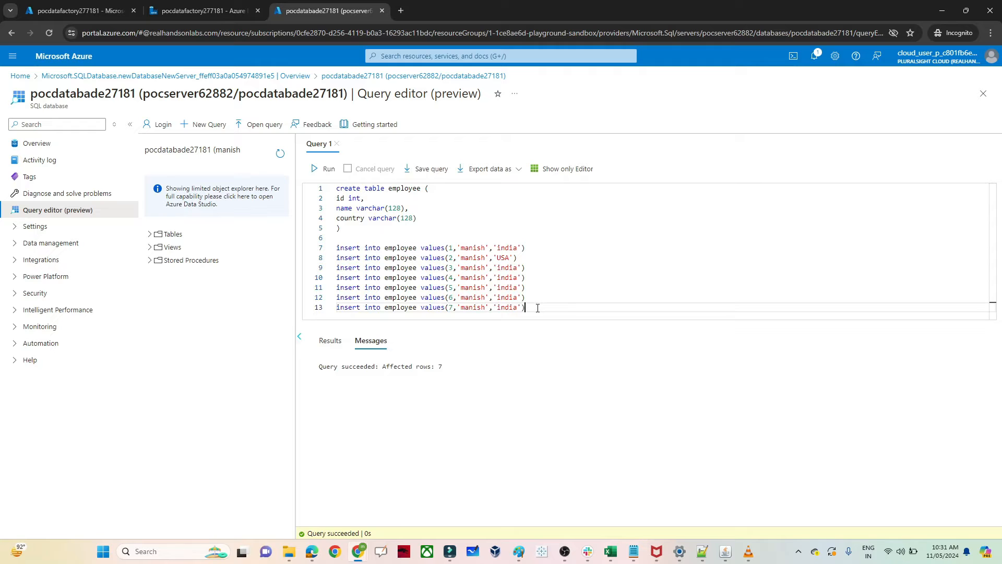
Add blank lines below the employee inserts in Query 1, and copy the employee_resign create table and insert statements from the Notepad++ script
{"action": "key", "text": "Return"}
{"action": "key", "text": "Return"}
{"action": "key", "text": "Return"}
{"action": "key", "text": "Return"}
{"action": "key", "text": "Return"}
{"action": "key", "text": "Return"}
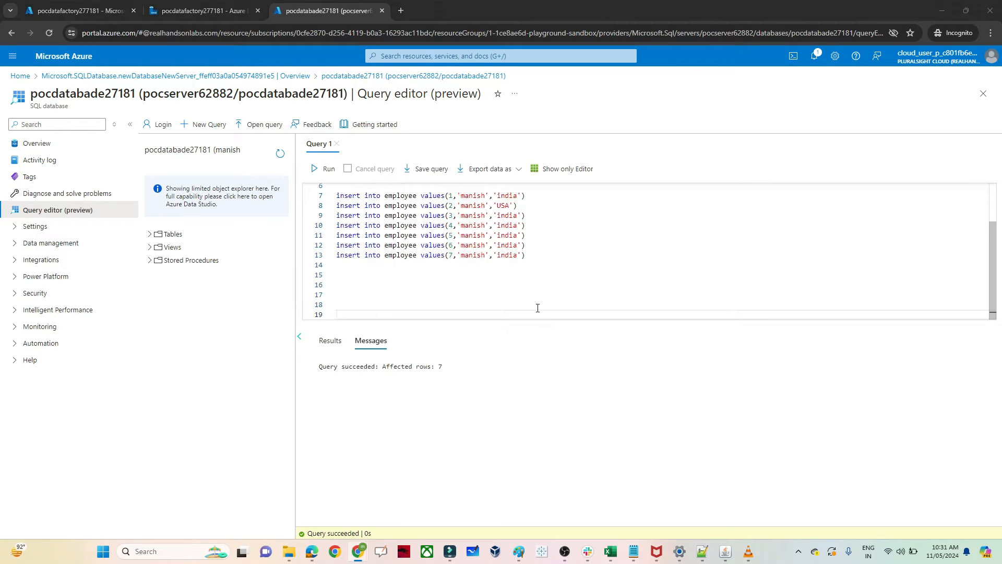
{"action": "key", "text": "alt+Tab"}
{"action": "left_click", "coordinate": [330, 385]}
{"action": "key", "text": "Down"}
{"action": "key", "text": "Down"}
{"action": "key", "text": "Down"}
{"action": "key", "text": "Down"}
{"action": "key", "text": "Down"}
{"action": "key", "text": "Down"}
{"action": "key", "text": "Down"}
{"action": "key", "text": "Down"}
{"action": "key", "text": "Down"}
{"action": "key", "text": "Down"}
{"action": "key", "text": "Down"}
{"action": "key", "text": "Down"}
{"action": "key", "text": "Down"}
{"action": "key", "text": "Down"}
{"action": "key", "text": "Down"}
{"action": "key", "text": "Down"}
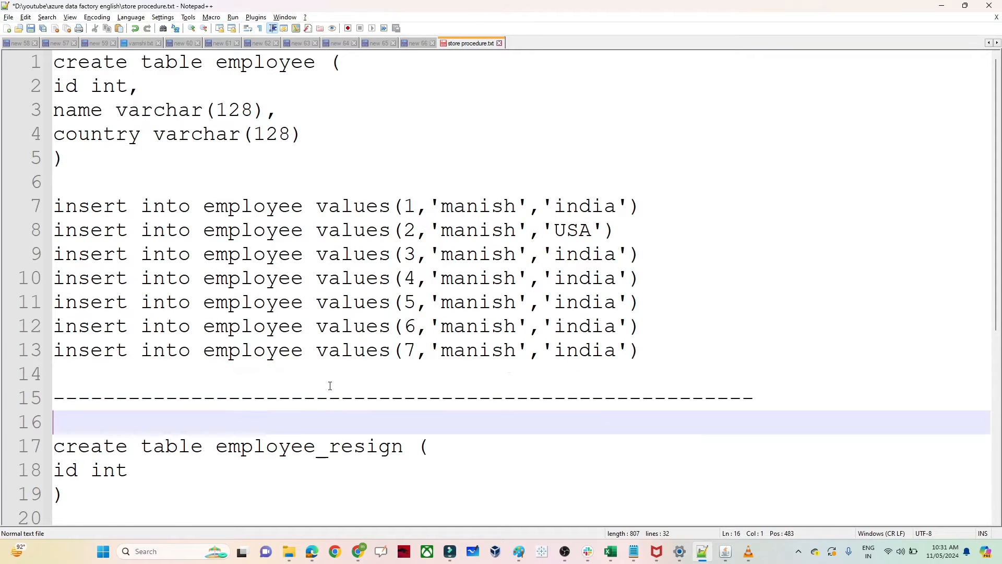
{"action": "left_click_drag", "start_coordinate": [449, 310], "coordinate": [59, 160]}
{"action": "key", "text": "ctrl+c"}
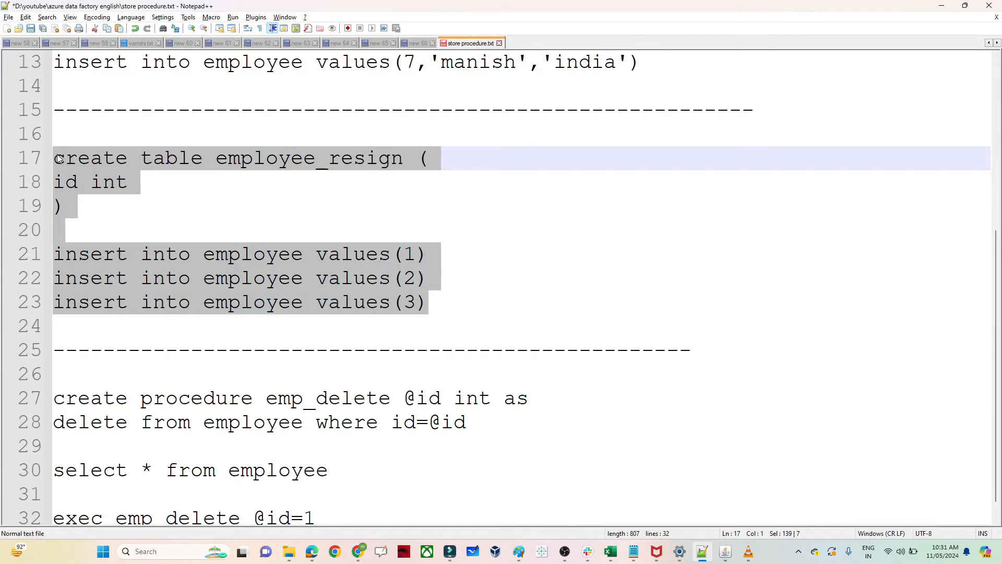
Switch back to the Azure query editor, paste the employee_resign script at the end of Query 1 and run only that block
{"action": "key", "text": "alt+Tab"}
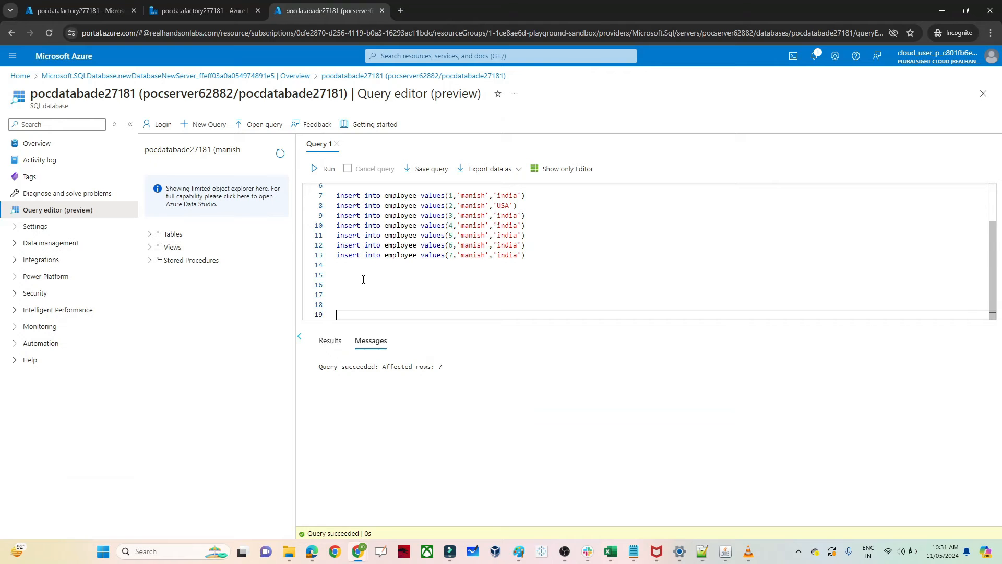
{"action": "key", "text": "ctrl+v"}
{"action": "left_click_drag", "start_coordinate": [466, 317], "coordinate": [313, 244]}
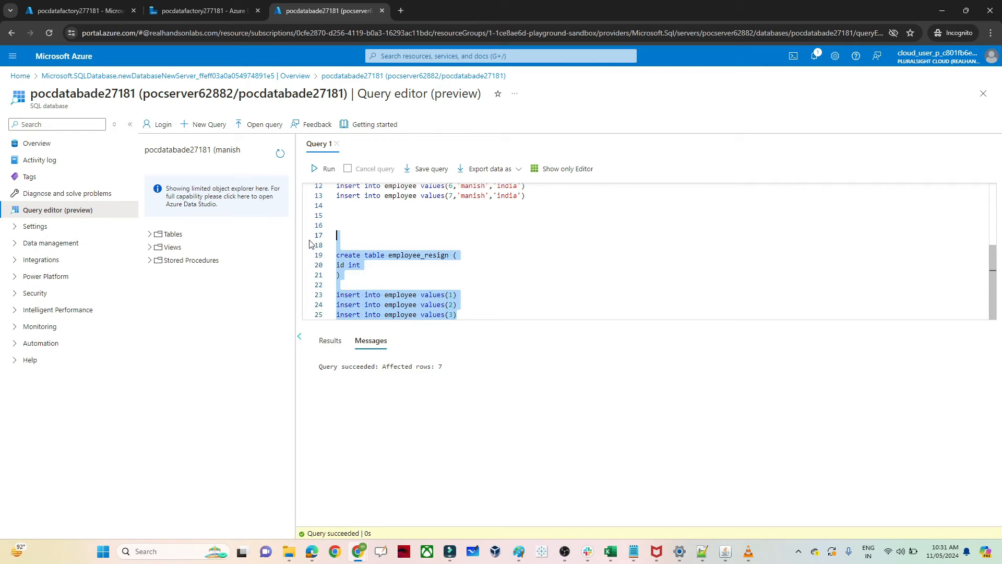
{"action": "left_click", "coordinate": [322, 169]}
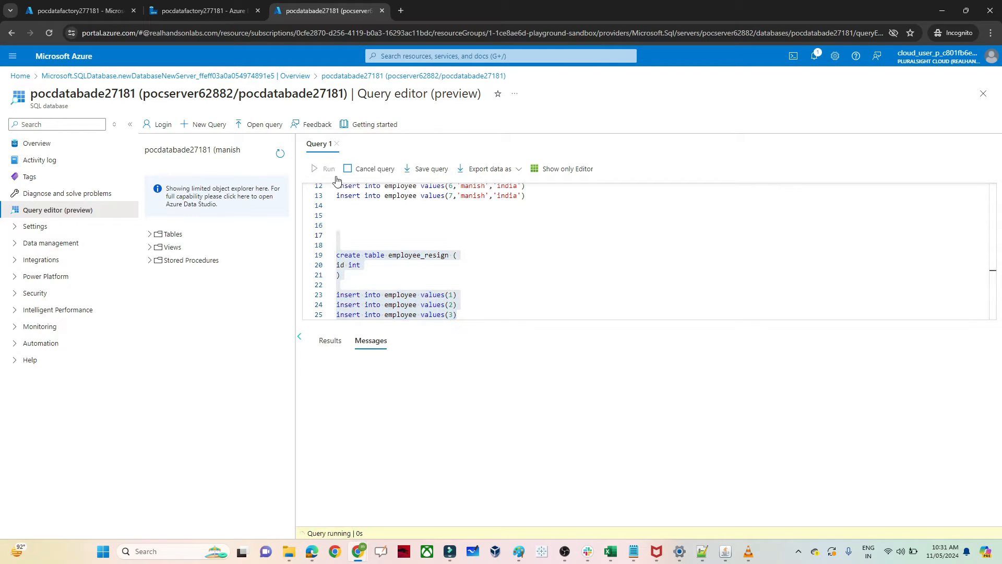
{"action": "left_click", "coordinate": [487, 293]}
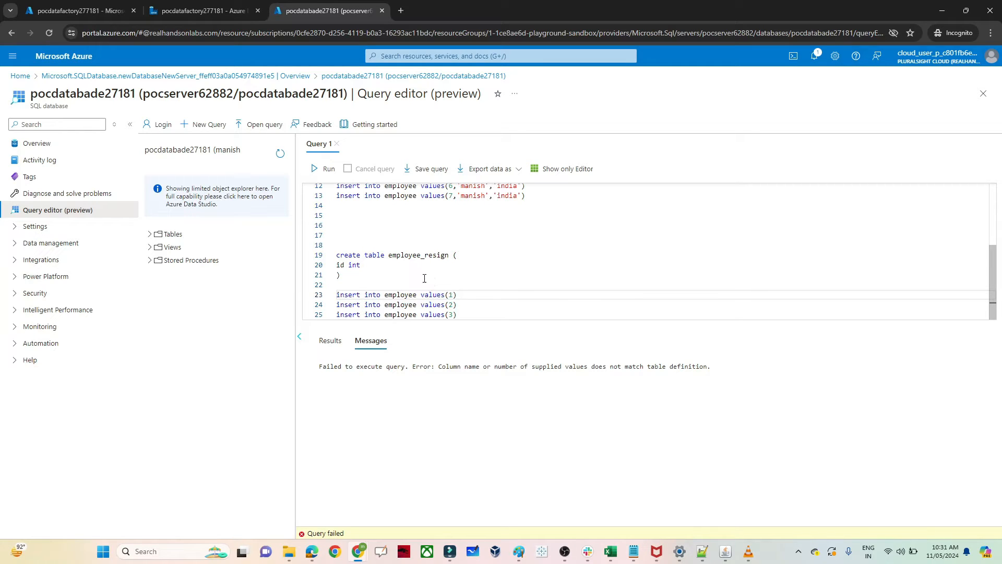
Change the table name to employee_resign in the three insert statements with values 1, 2 and 3, and run the corrected block
{"action": "double_click", "coordinate": [411, 256]}
{"action": "key", "text": "ctrl+c"}
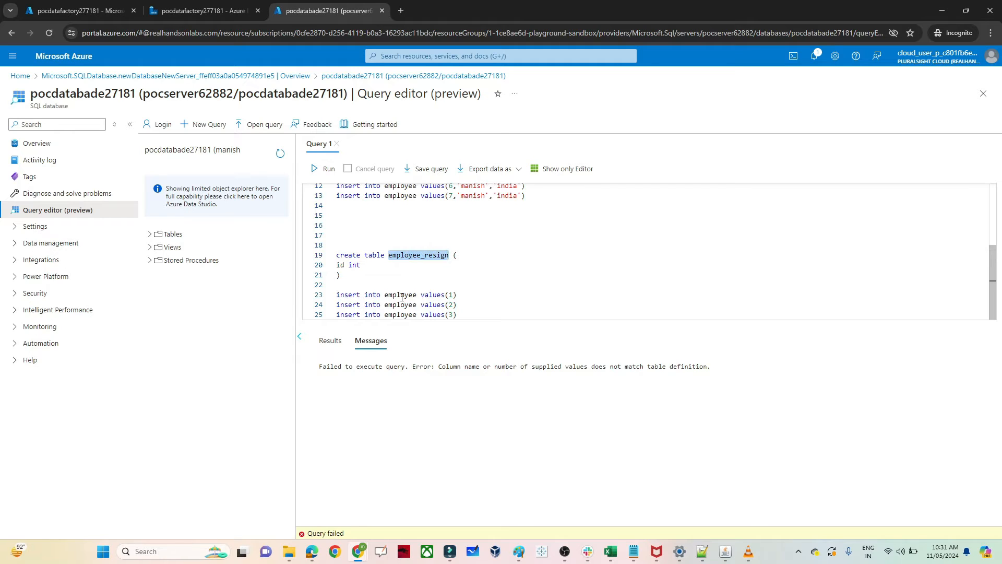
{"action": "double_click", "coordinate": [402, 295]}
{"action": "key", "text": "ctrl+v"}
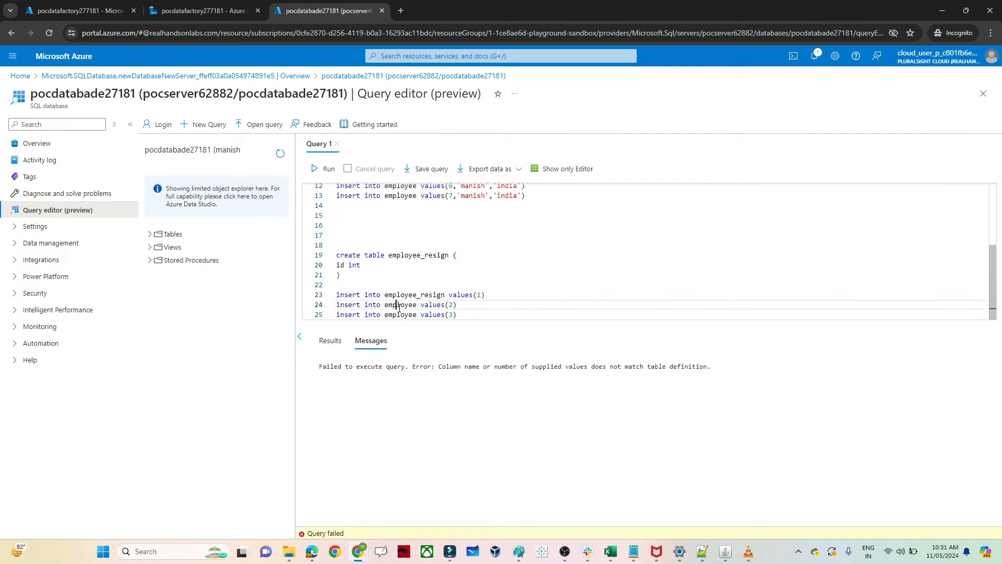
{"action": "double_click", "coordinate": [399, 306]}
{"action": "key", "text": "ctrl+v"}
{"action": "double_click", "coordinate": [405, 314]}
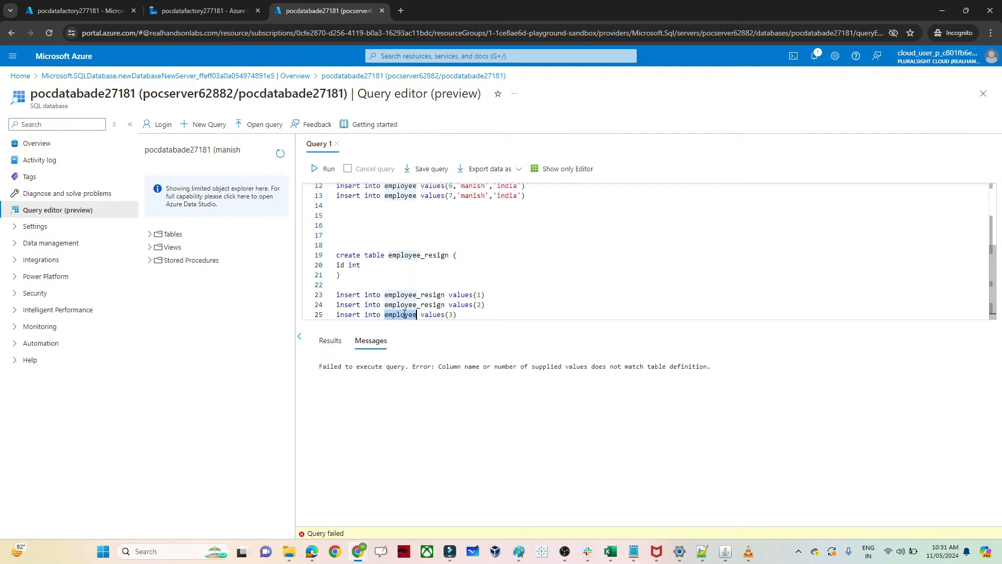
{"action": "key", "text": "ctrl+v"}
{"action": "left_click_drag", "start_coordinate": [497, 316], "coordinate": [288, 241]}
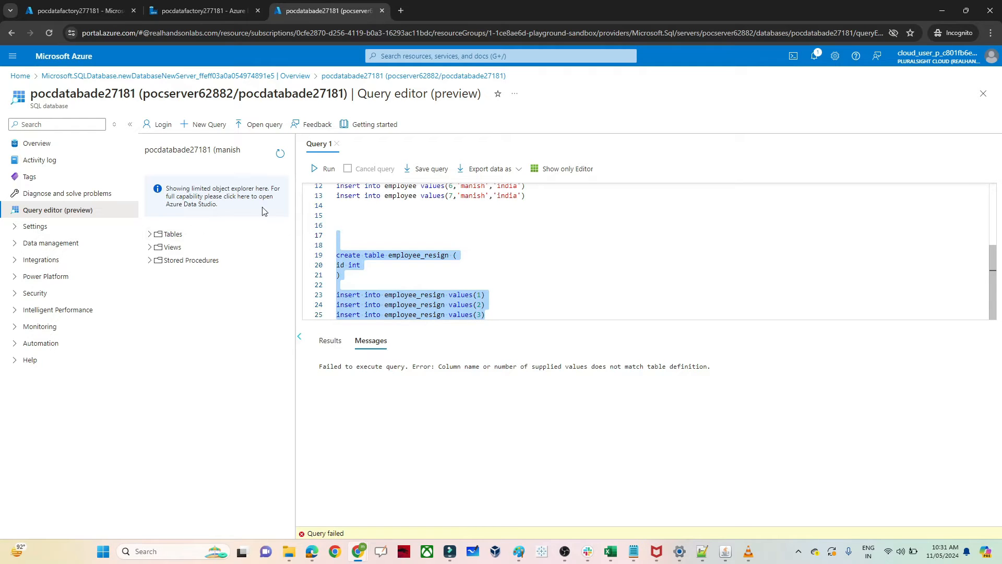
{"action": "left_click", "coordinate": [323, 170]}
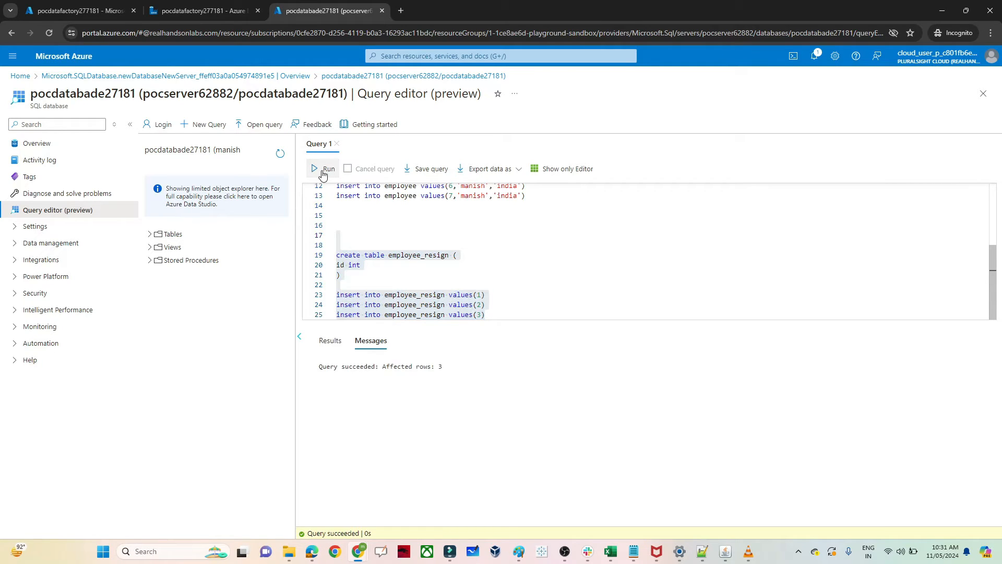
Add blank lines at the end of Query 1, and copy the two-line emp_delete create procedure statement from the Notepad++ script
{"action": "left_click", "coordinate": [496, 314]}
{"action": "key", "text": "Return"}
{"action": "key", "text": "Return"}
{"action": "key", "text": "Return"}
{"action": "key", "text": "Return"}
{"action": "key", "text": "Return"}
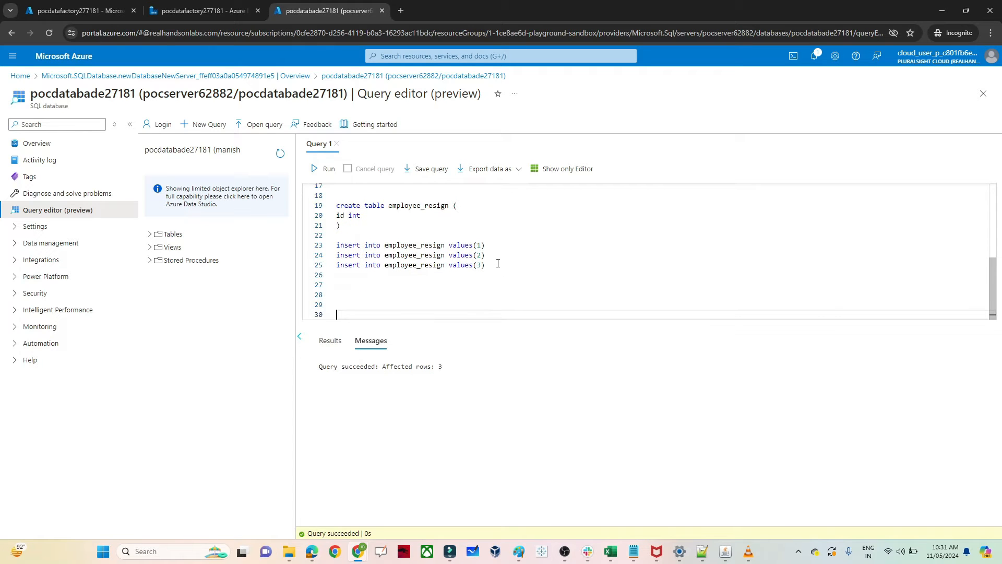
{"action": "key", "text": "alt+Tab"}
{"action": "left_click", "coordinate": [122, 402]}
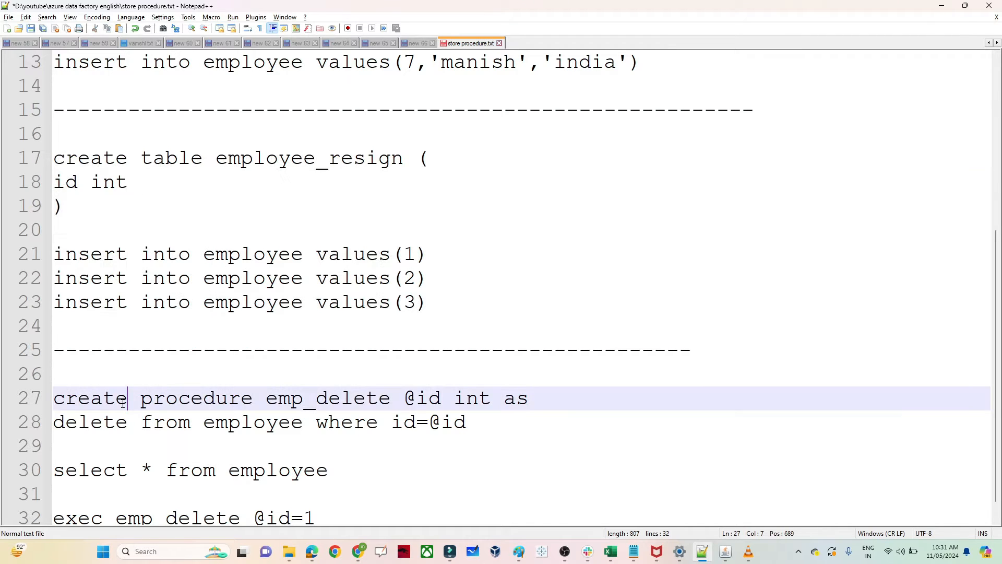
{"action": "key", "text": "Down"}
{"action": "key", "text": "Down"}
{"action": "key", "text": "Down"}
{"action": "key", "text": "Down"}
{"action": "key", "text": "Down"}
{"action": "key", "text": "End"}
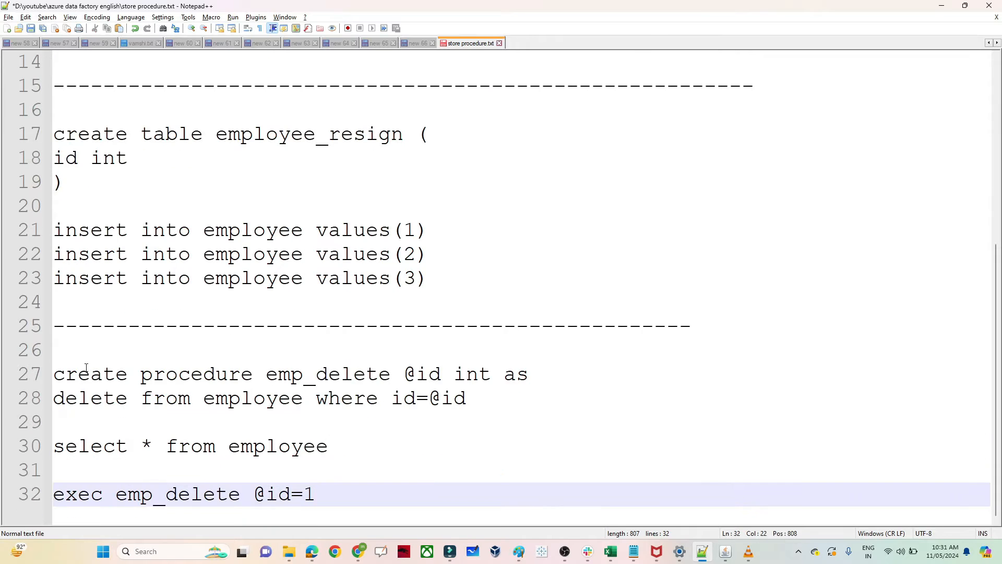
{"action": "left_click_drag", "start_coordinate": [60, 364], "coordinate": [481, 401]}
{"action": "key", "text": "ctrl+c"}
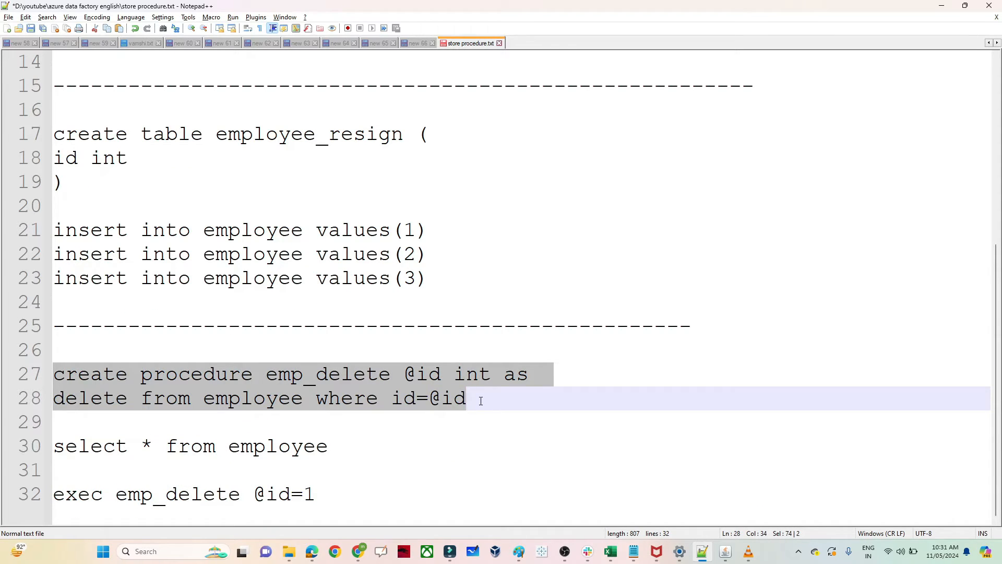
Switch back to the Azure query editor, paste the emp_delete procedure below the employee_resign inserts and run only that statement
{"action": "key", "text": "alt+Tab"}
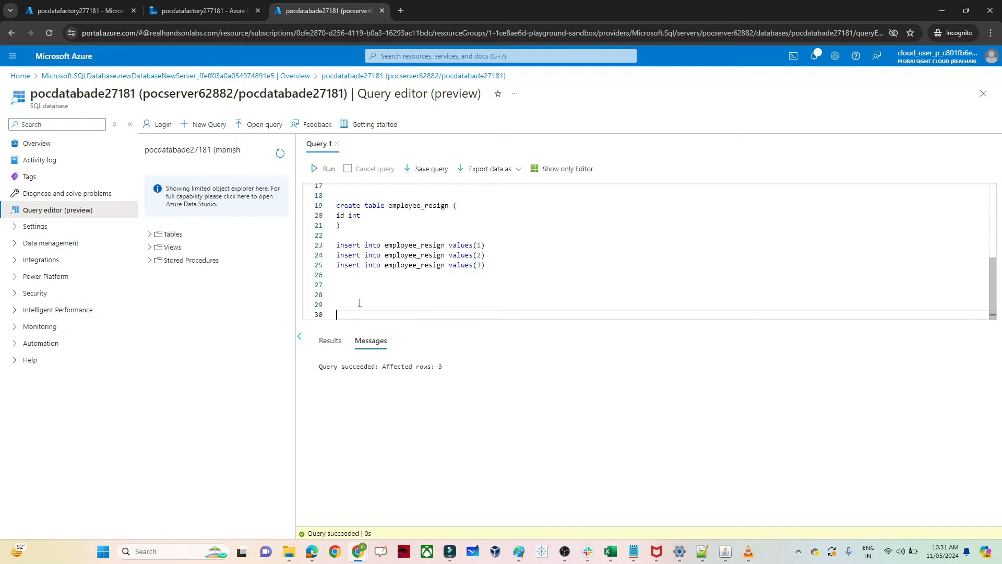
{"action": "left_click", "coordinate": [350, 298]}
{"action": "key", "text": "ctrl+v"}
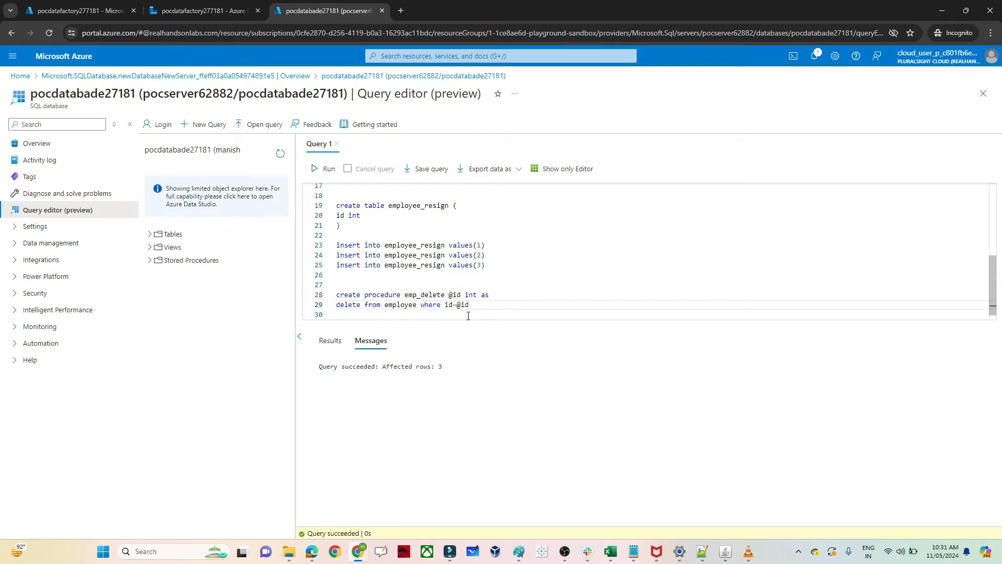
{"action": "left_click_drag", "start_coordinate": [473, 305], "coordinate": [336, 295]}
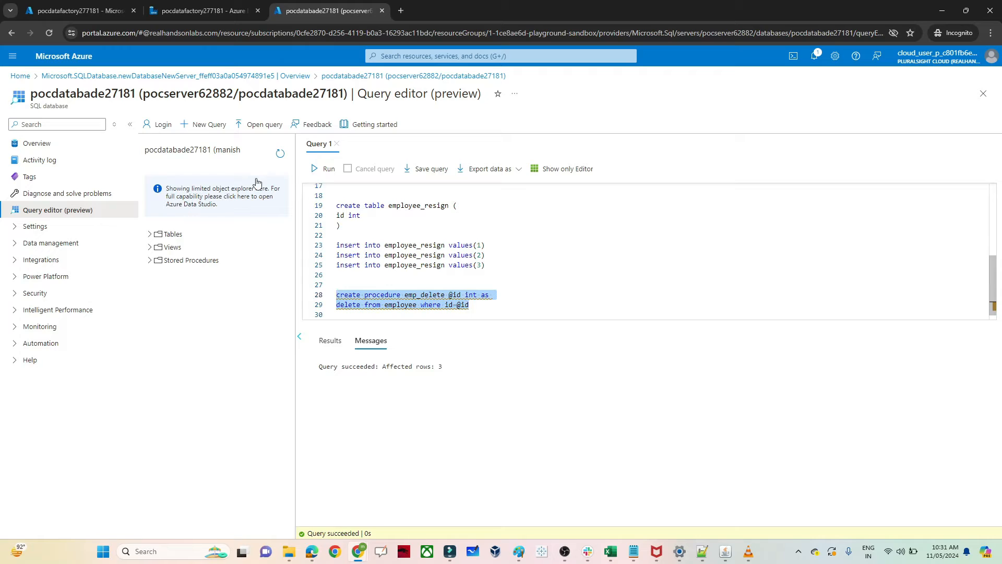
{"action": "left_click", "coordinate": [324, 170]}
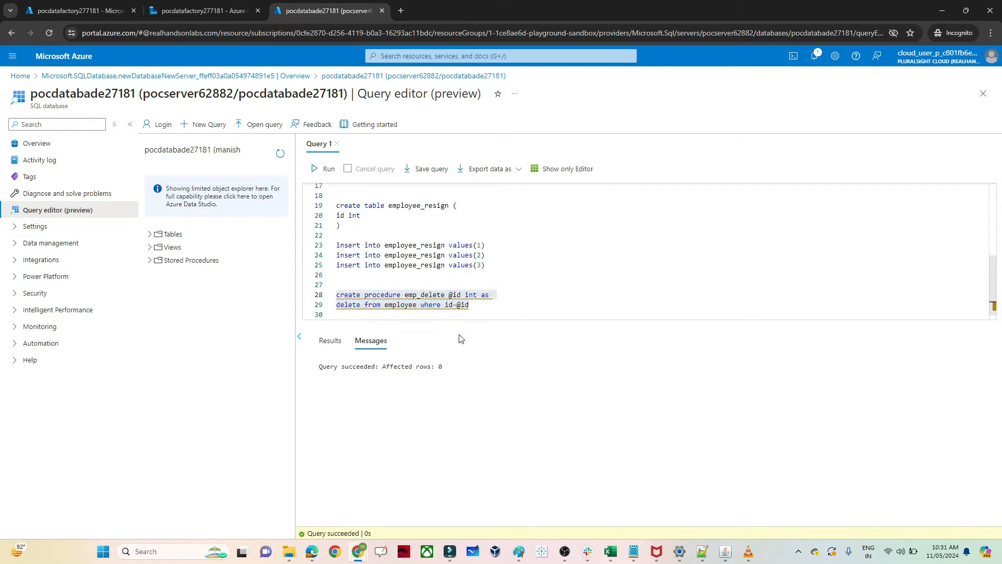
{"action": "left_click", "coordinate": [501, 307]}
{"action": "scroll", "coordinate": [500, 307], "scroll_direction": "down", "scroll_amount": 1}
{"action": "key", "text": "alt+Tab"}
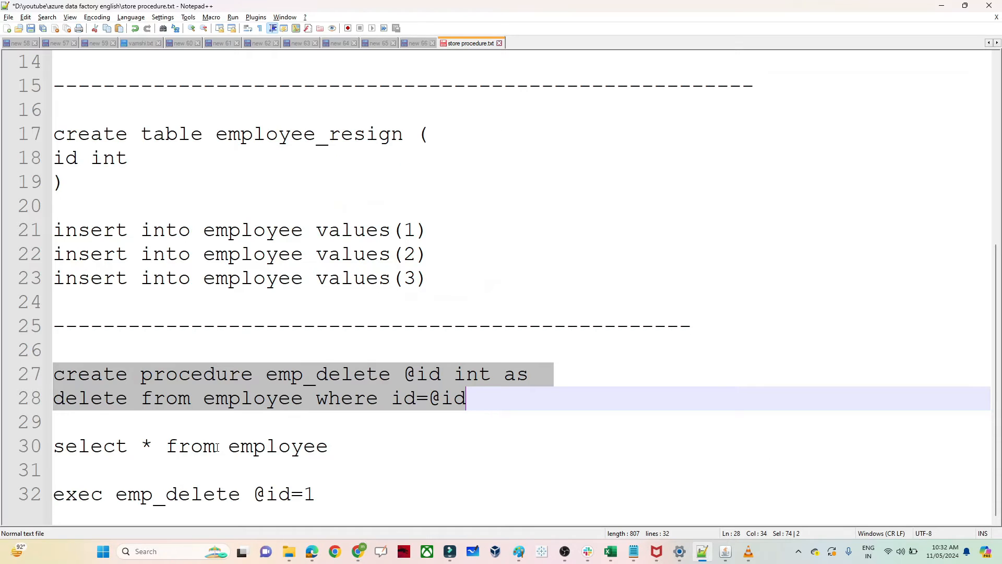
{"action": "left_click_drag", "start_coordinate": [364, 502], "coordinate": [39, 495]}
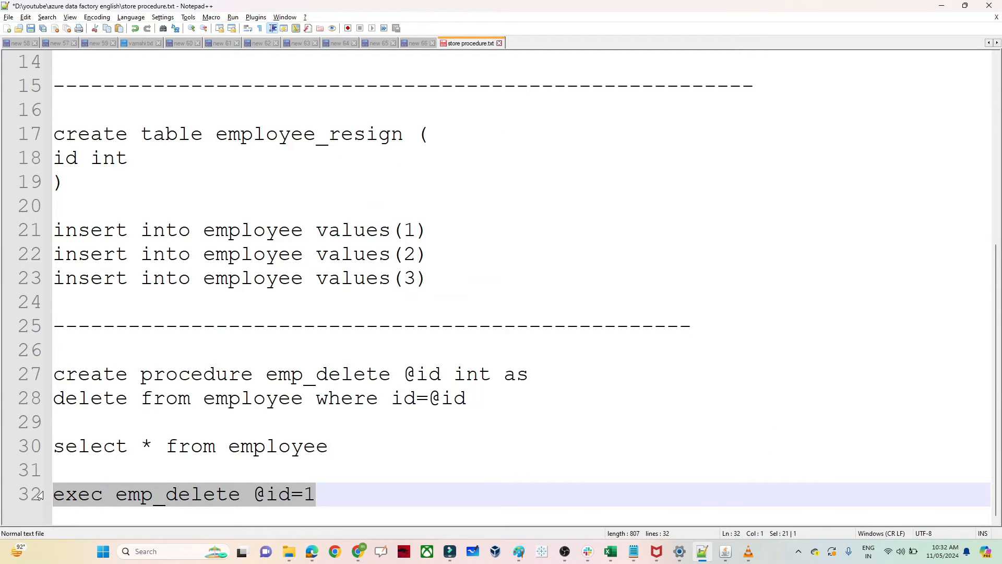
{"action": "key", "text": "ctrl+c"}
{"action": "key", "text": "alt+Tab"}
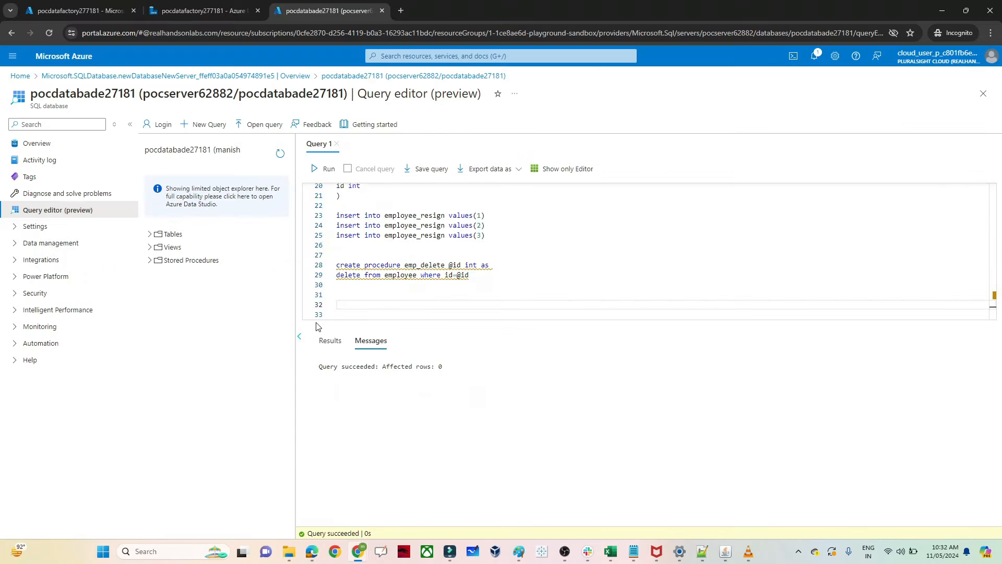
{"action": "key", "text": "ctrl+v"}
{"action": "double_click", "coordinate": [377, 304]}
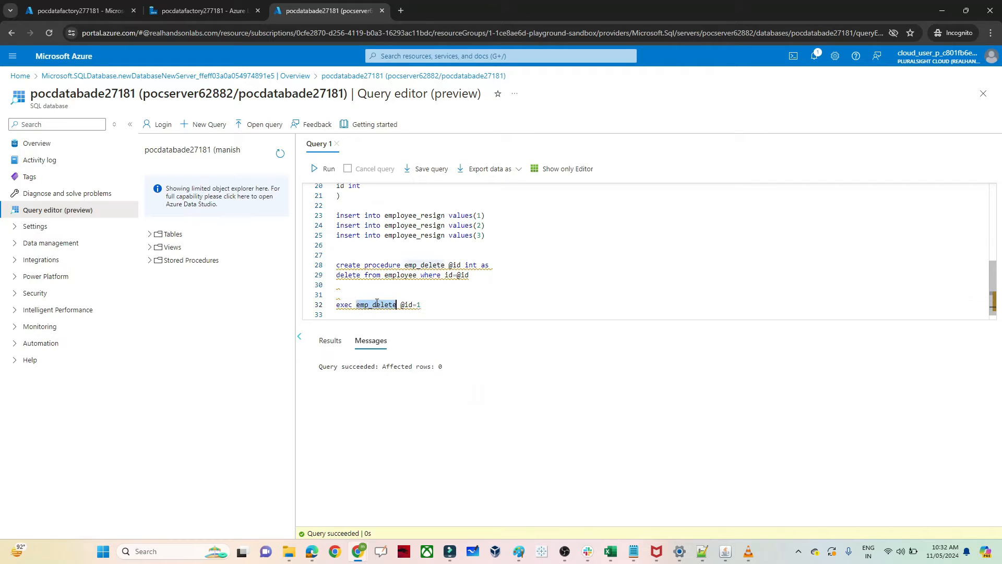
{"action": "left_click", "coordinate": [422, 306]}
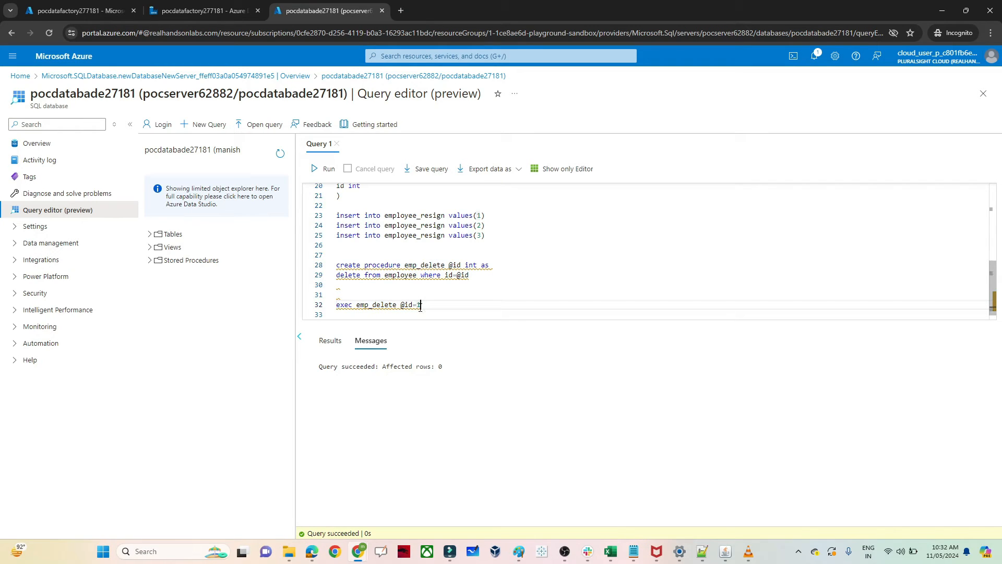
{"action": "mouse_move", "coordinate": [421, 307]}
{"action": "double_click", "coordinate": [379, 305]}
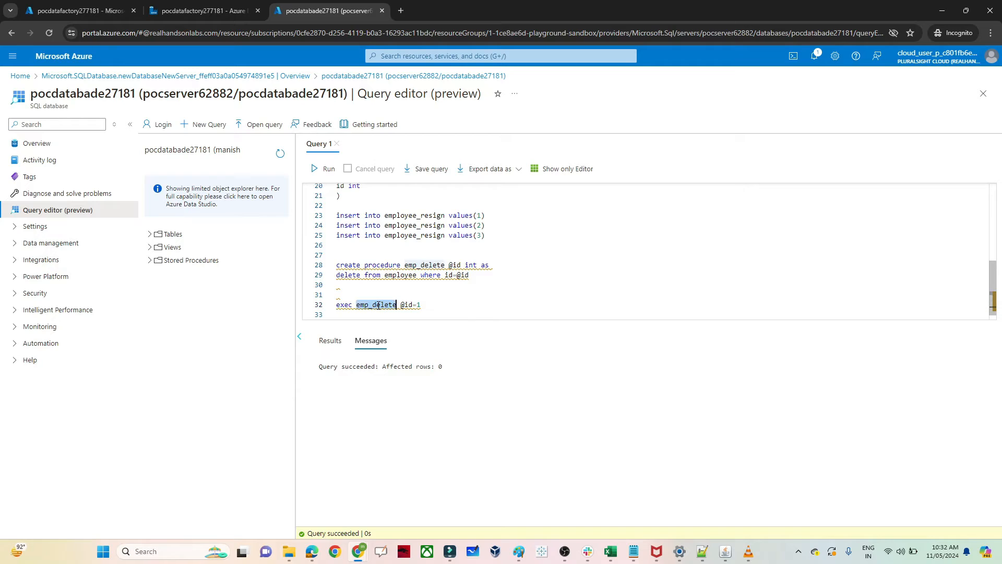
{"action": "left_click", "coordinate": [430, 304]}
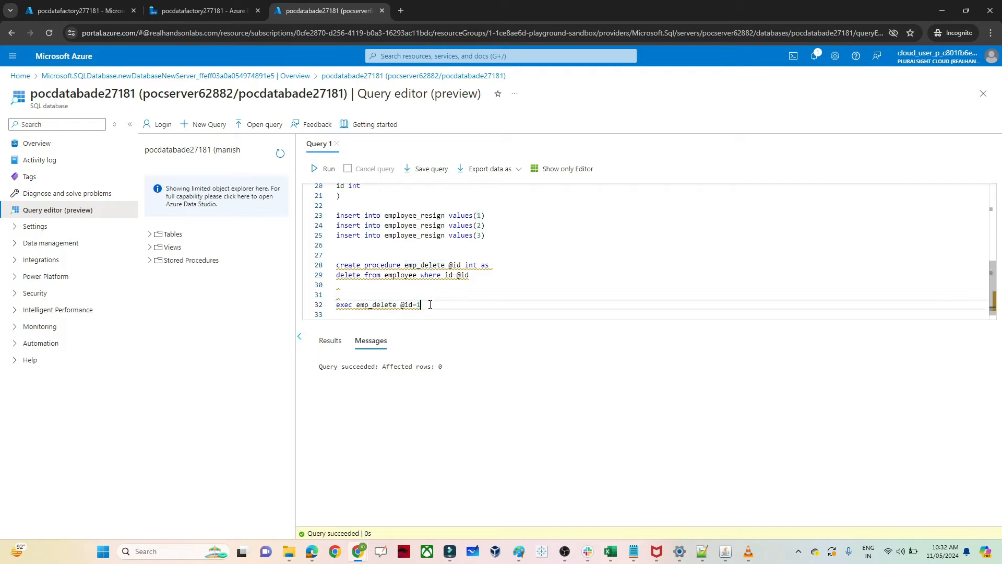
{"action": "double_click", "coordinate": [422, 217]}
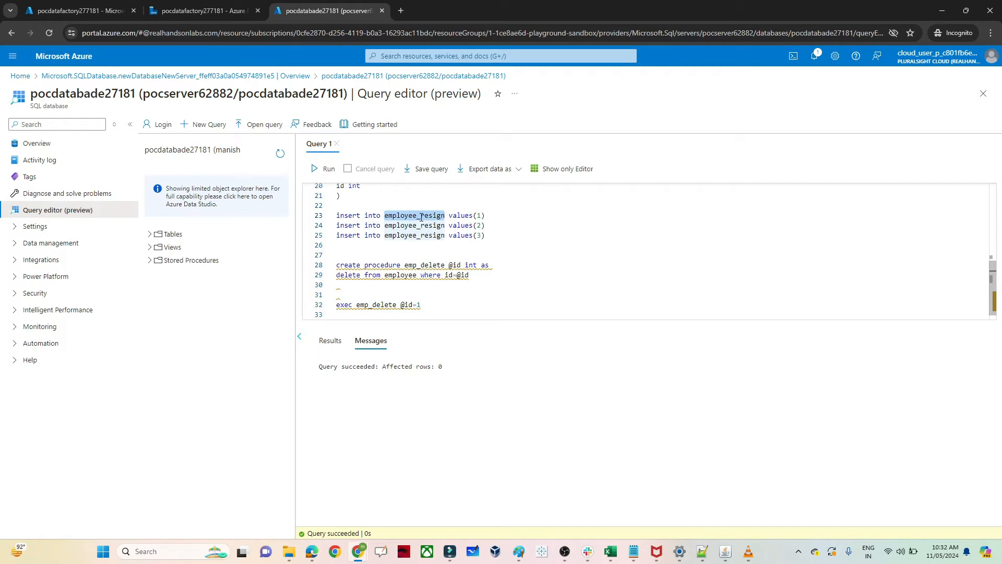
Write select * from employee and select * from employee_resign on separate lines below the exec statement
{"action": "left_click", "coordinate": [437, 304]}
{"action": "key", "text": "Return"}
{"action": "key", "text": "Return"}
{"action": "key", "text": "Return"}
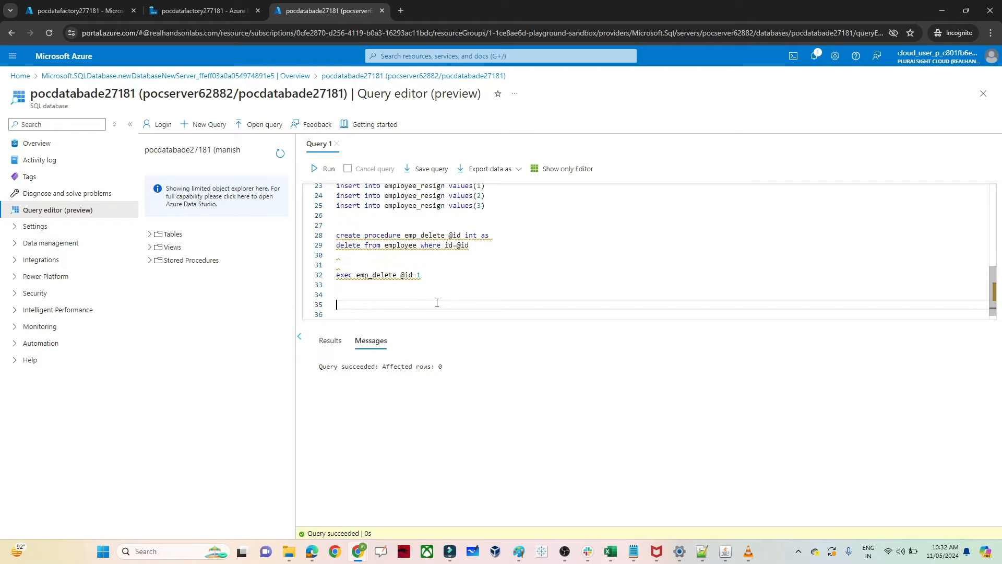
{"action": "type", "text": "select * from employee"}
{"action": "key", "text": "Return"}
{"action": "type", "text": "sele"}
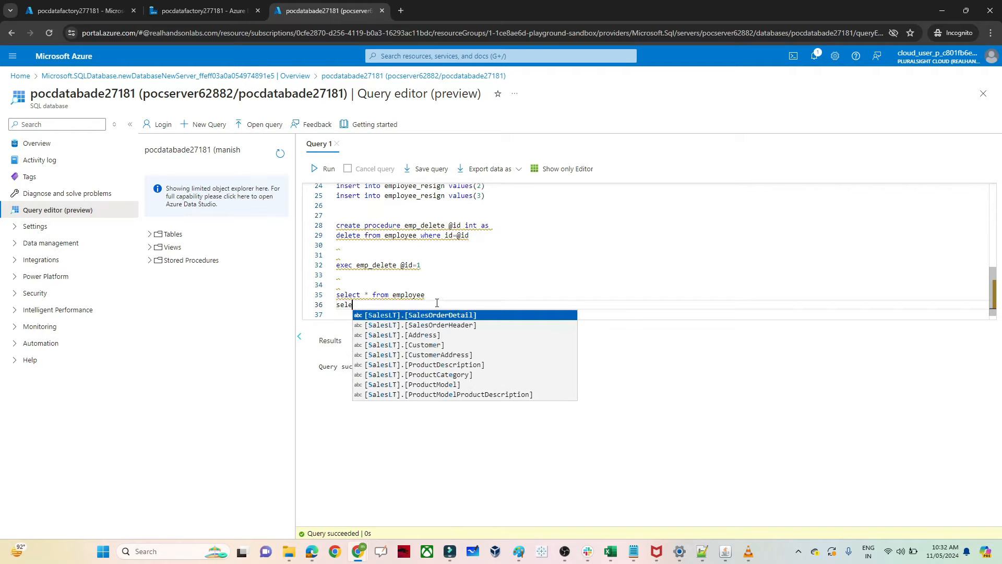
{"action": "type", "text": "ct * fro"}
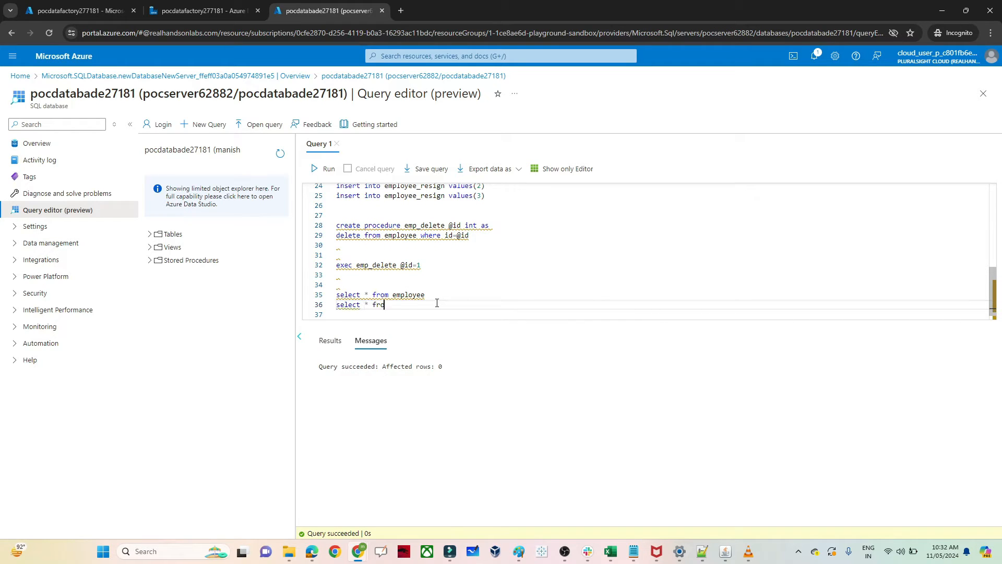
{"action": "type", "text": "m employee_resign"}
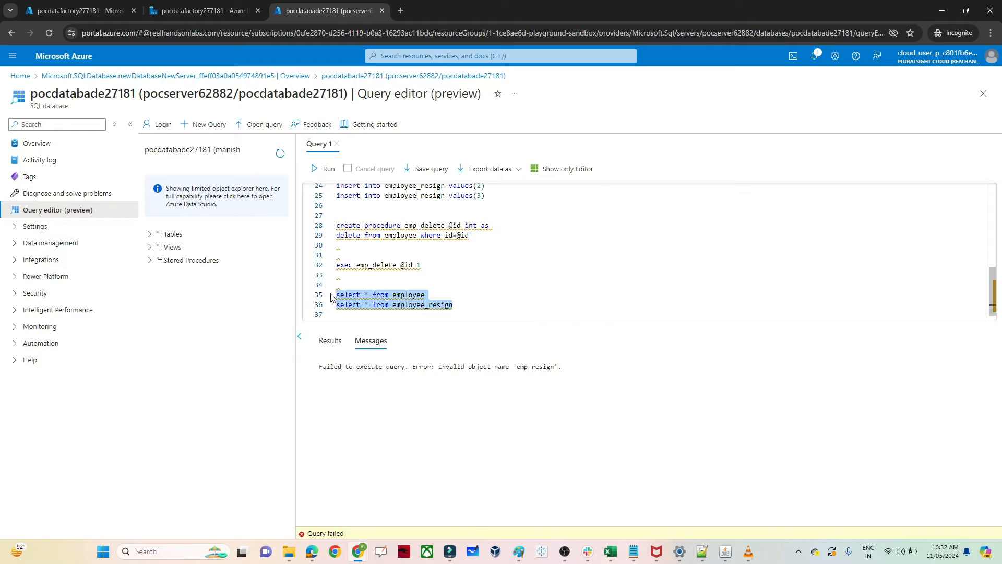
Run the two select queries together, and run the employee query alone to view its rows
{"action": "left_click", "coordinate": [327, 174]}
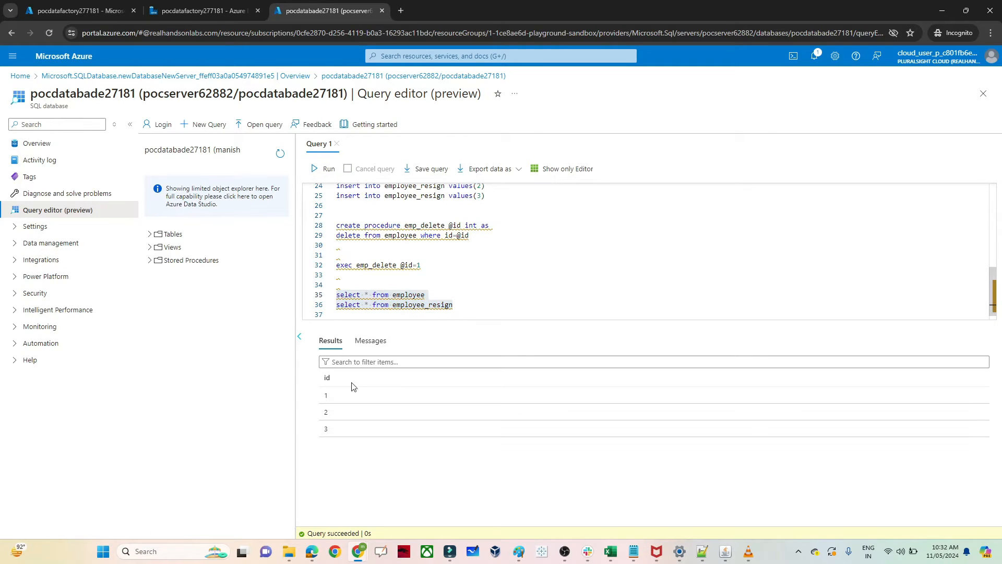
{"action": "left_click_drag", "start_coordinate": [430, 288], "coordinate": [439, 295]}
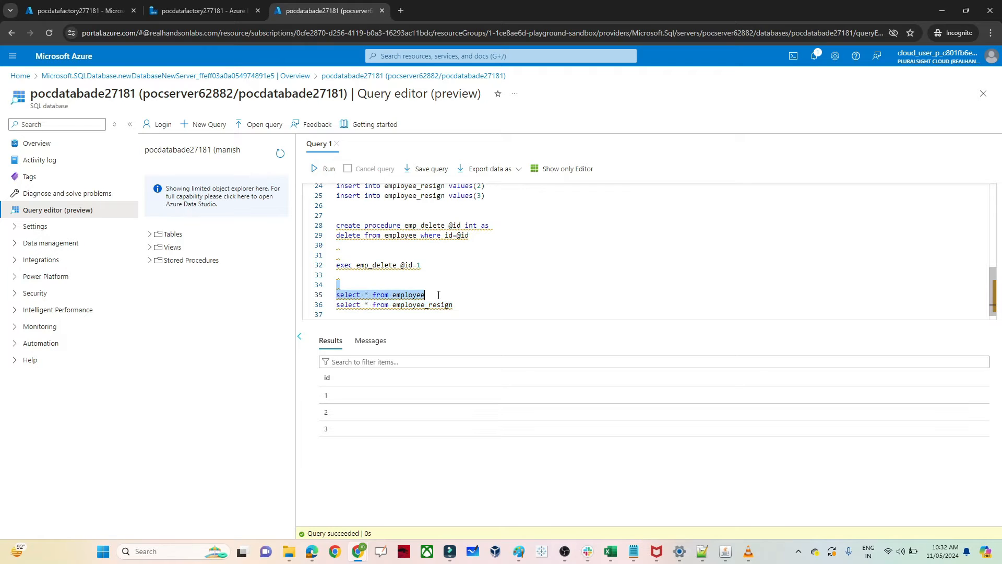
{"action": "left_click", "coordinate": [326, 169]}
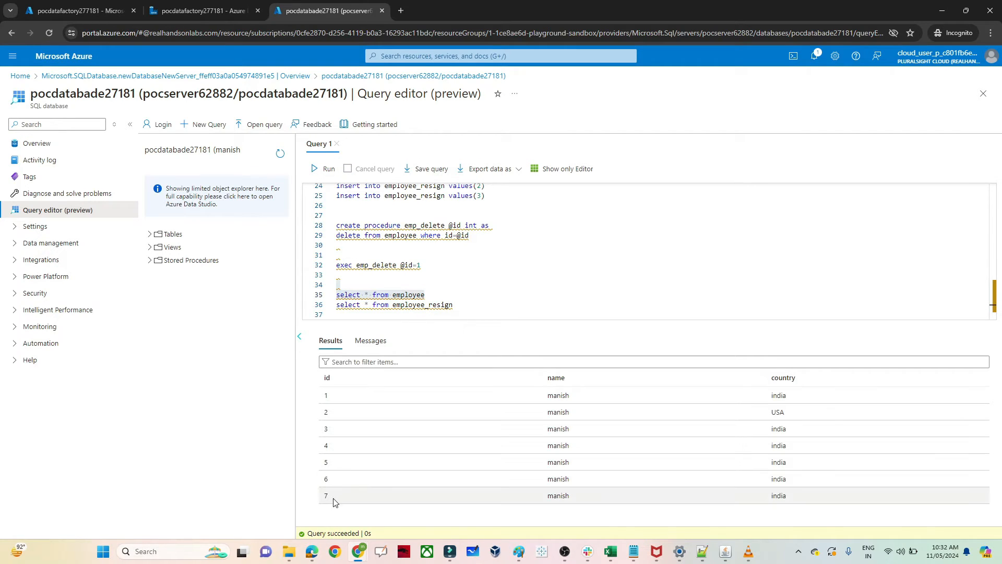
Run only the select * from employee_resign query to view the resigned employees' rows
{"action": "left_click", "coordinate": [464, 305]}
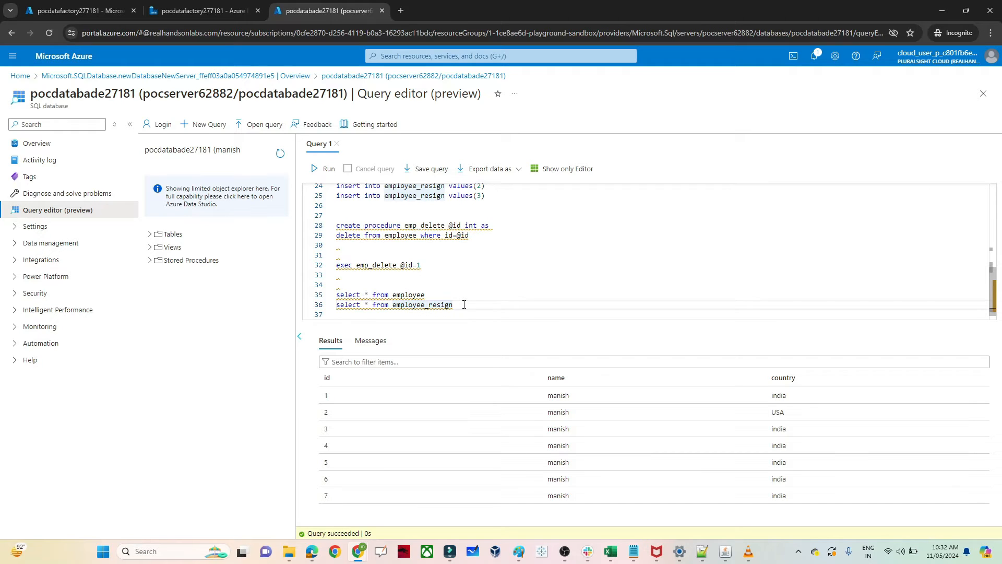
{"action": "left_click", "coordinate": [433, 305]}
{"action": "left_click_drag", "start_coordinate": [462, 304], "coordinate": [313, 308]}
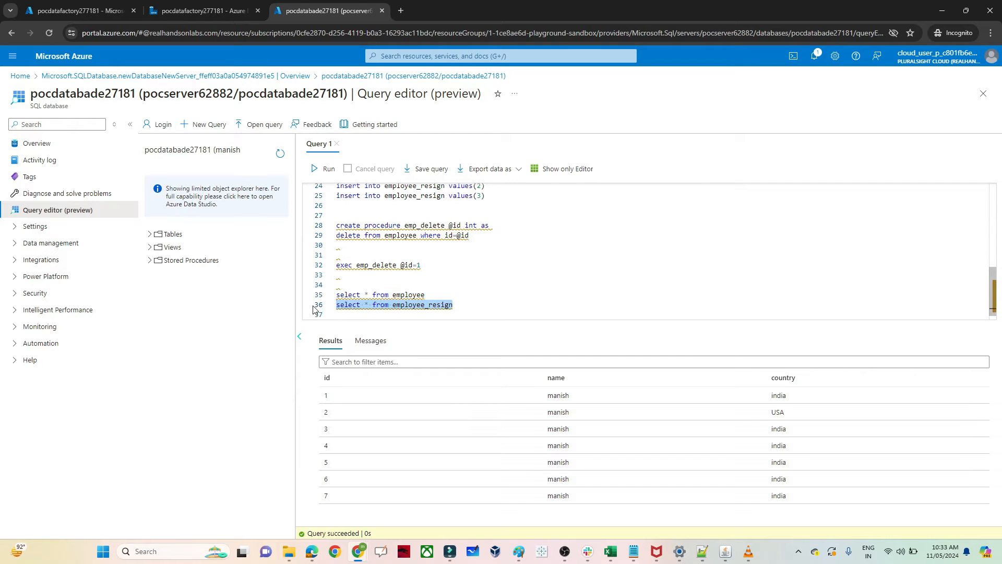
{"action": "left_click", "coordinate": [327, 168]}
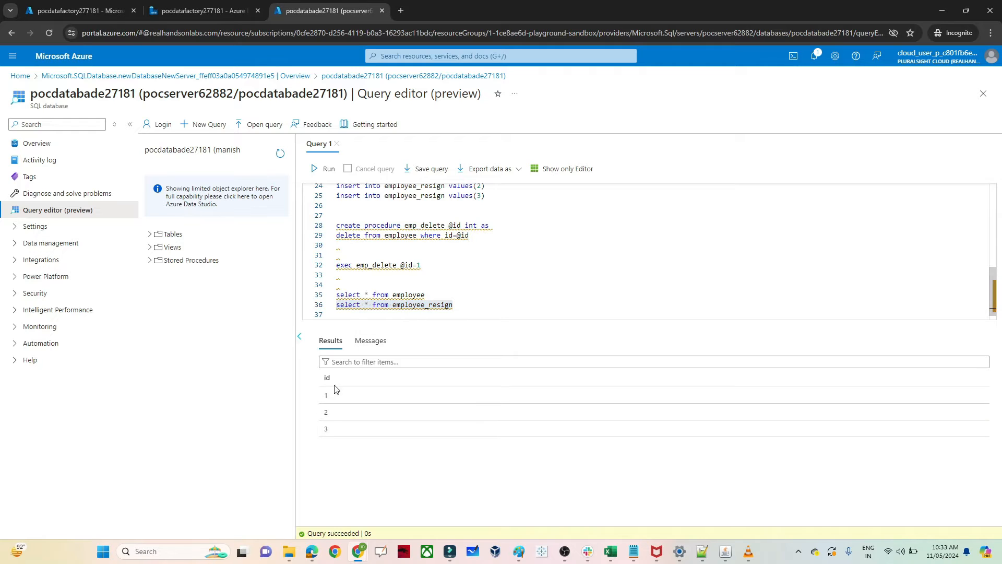
{"action": "double_click", "coordinate": [408, 294]}
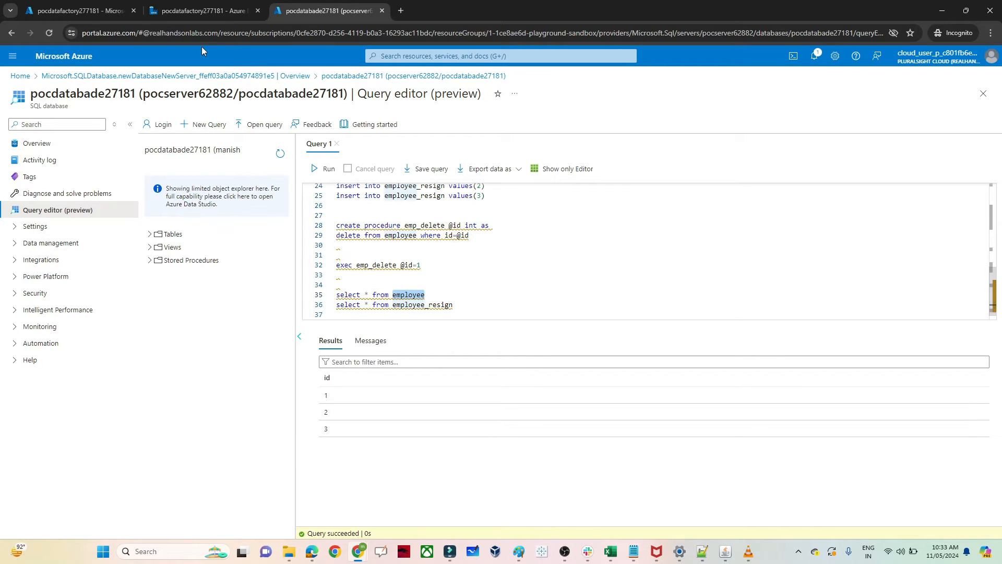
Switch to Azure Data Factory, open the authoring area and create a new pipeline
{"action": "left_click", "coordinate": [203, 10]}
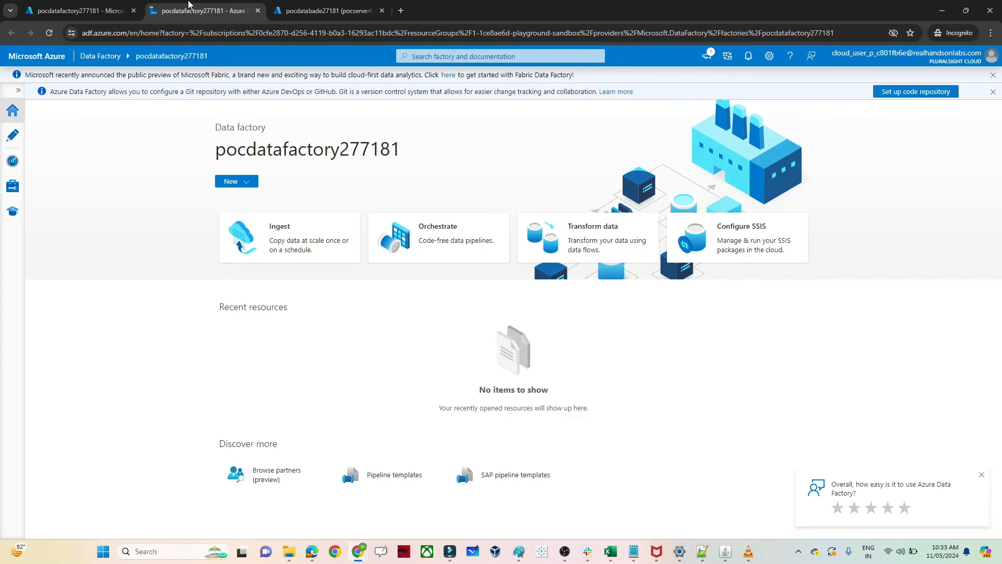
{"action": "left_click", "coordinate": [13, 135]}
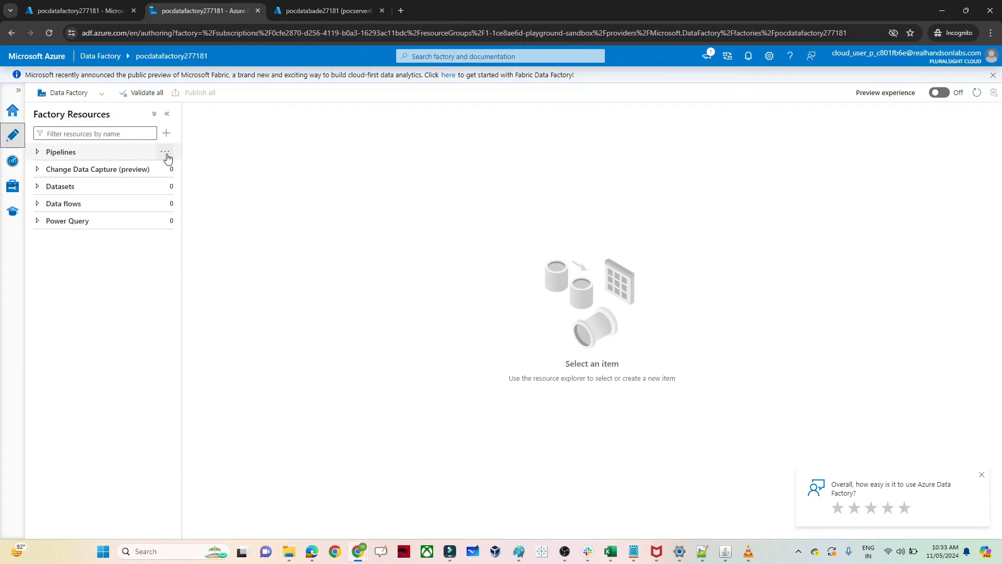
{"action": "left_click", "coordinate": [167, 152]}
{"action": "left_click", "coordinate": [194, 169]}
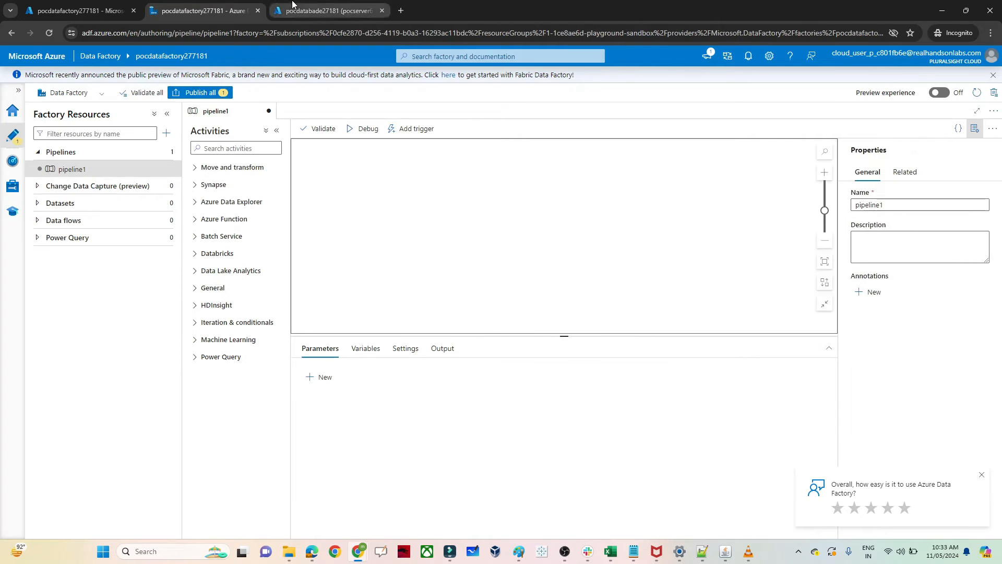
Recheck the employee_resign query in the Azure query editor, then return to Data Factory and place a Lookup activity on the pipeline1 canvas
{"action": "left_click", "coordinate": [292, 4]}
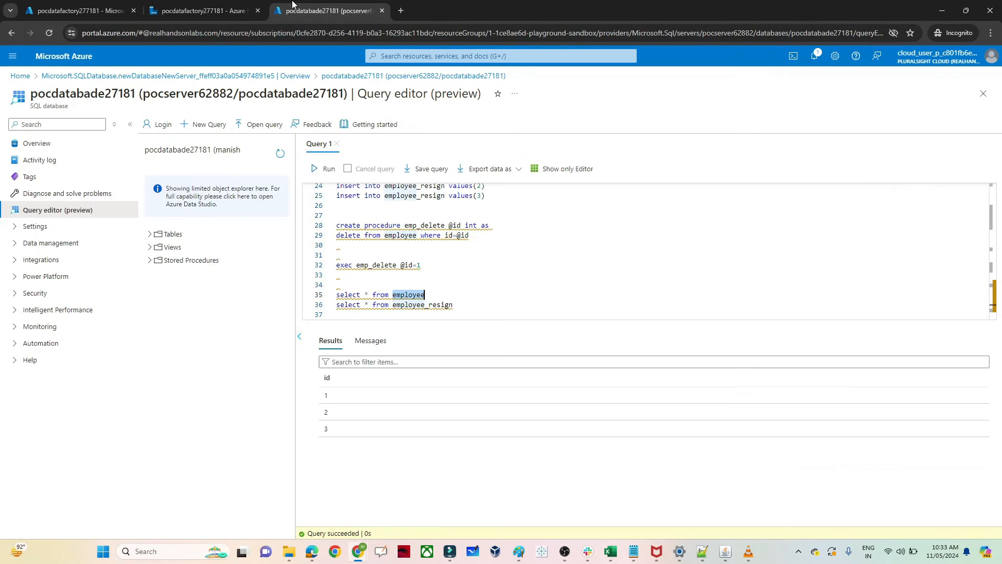
{"action": "double_click", "coordinate": [429, 308]}
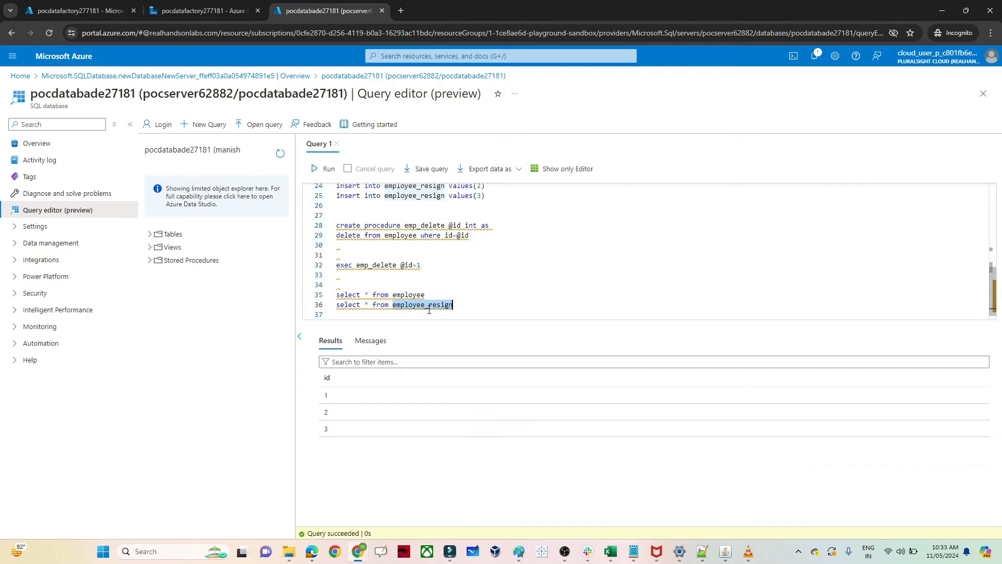
{"action": "left_click", "coordinate": [206, 4]}
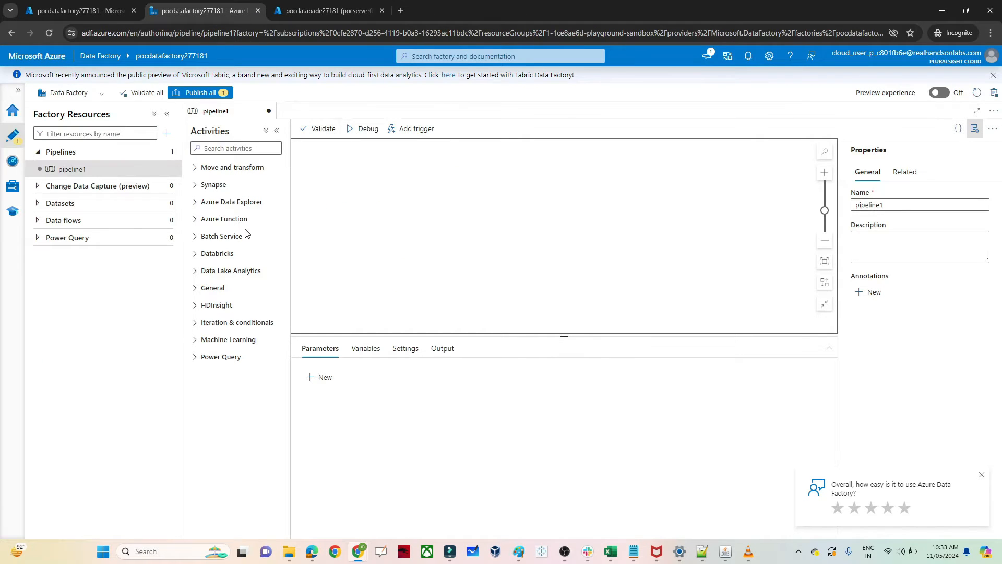
{"action": "left_click", "coordinate": [196, 289]}
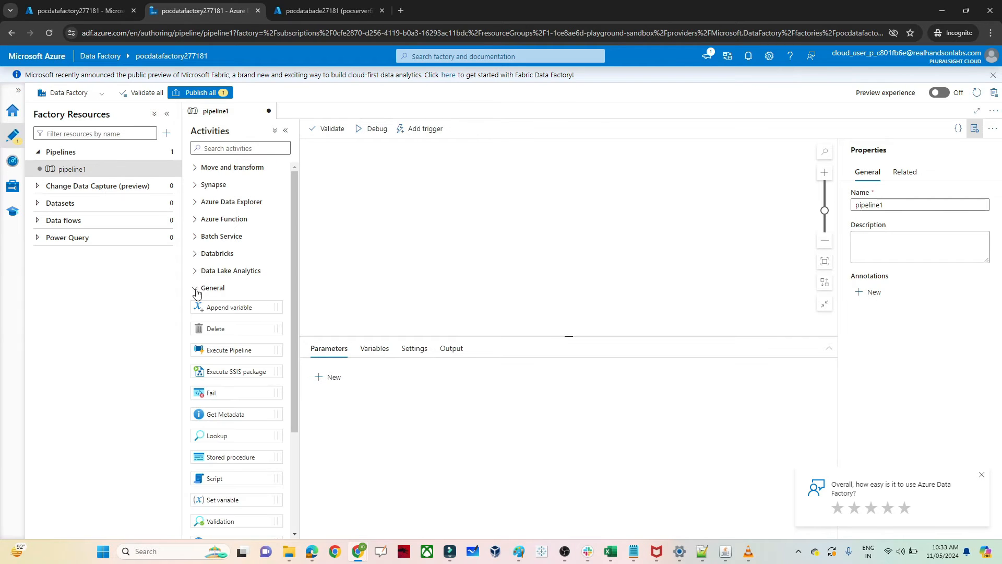
{"action": "left_click_drag", "start_coordinate": [296, 379], "coordinate": [294, 402]}
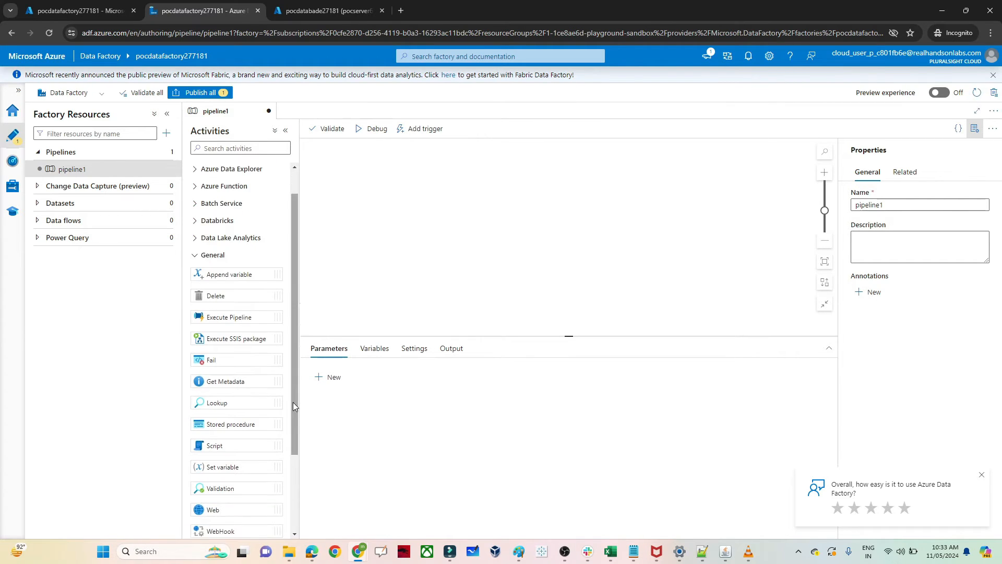
{"action": "left_click_drag", "start_coordinate": [230, 403], "coordinate": [491, 191]}
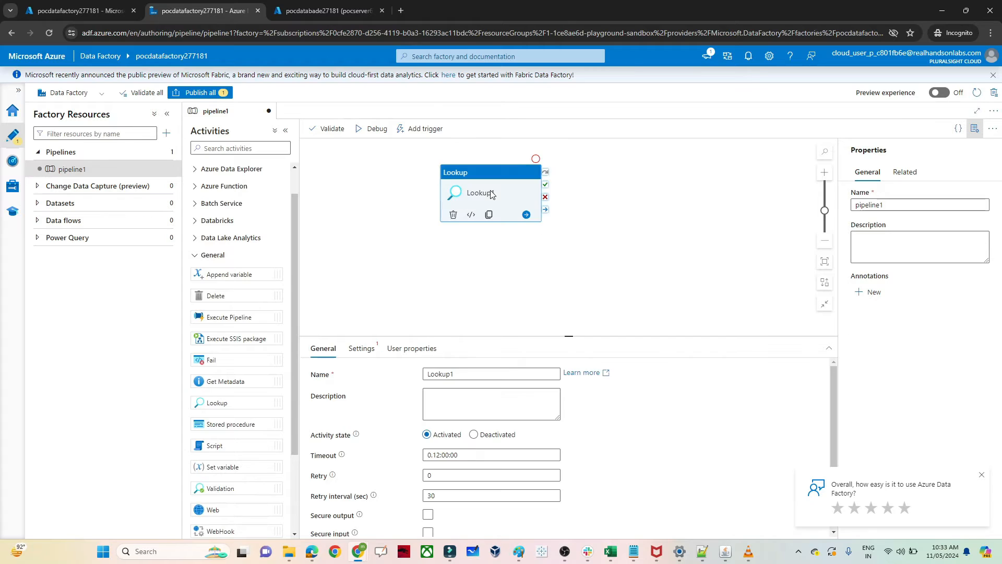
Review the Lookup activity's general properties and start a new source dataset for it using the Azure SQL Database data store
{"action": "left_click", "coordinate": [354, 357]}
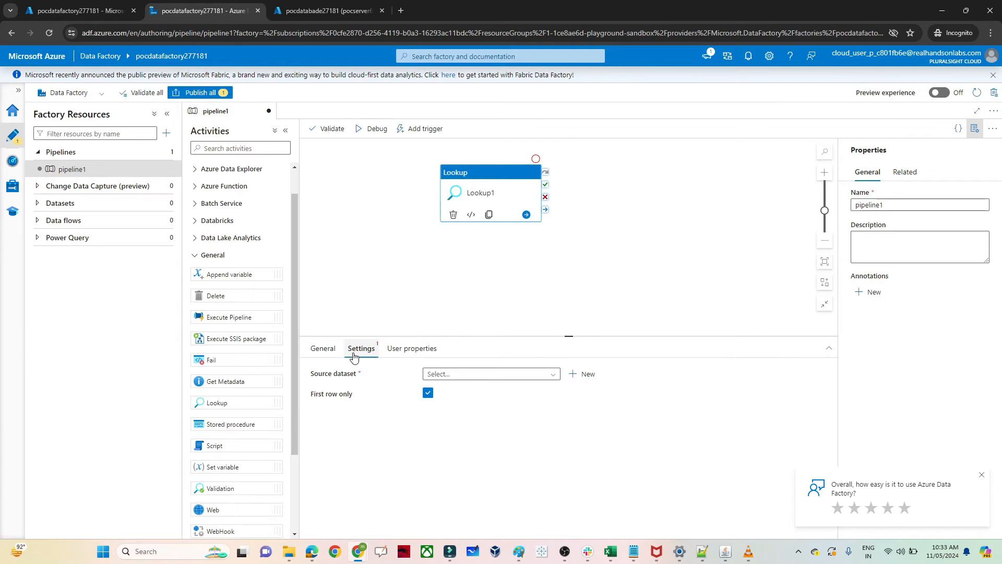
{"action": "left_click", "coordinate": [321, 349]}
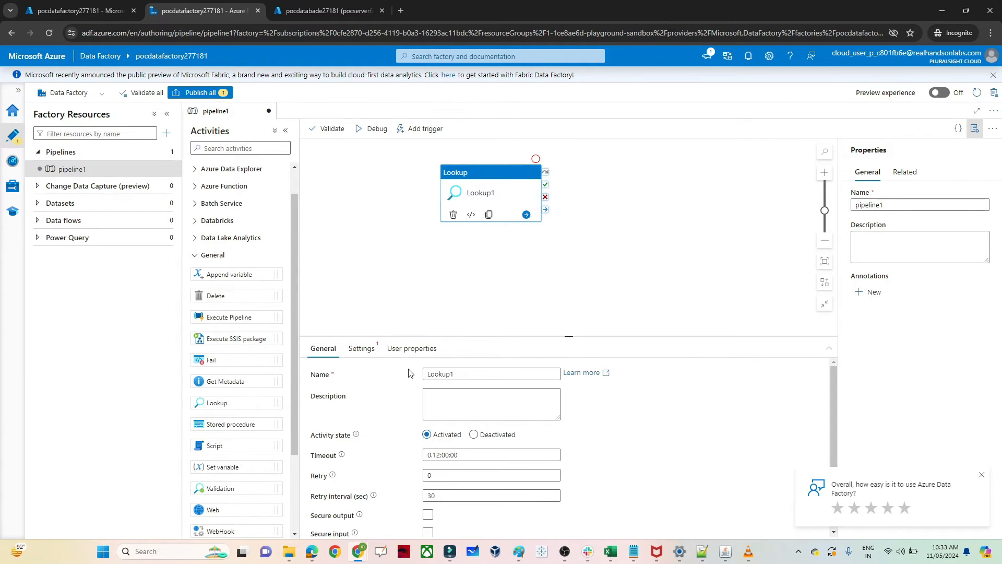
{"action": "double_click", "coordinate": [447, 374]}
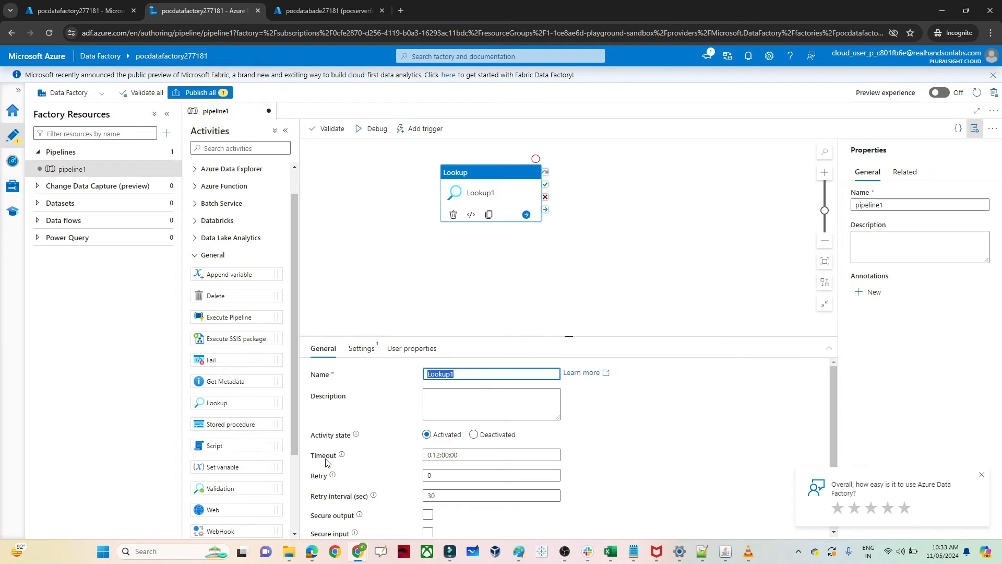
{"action": "left_click", "coordinate": [360, 348]}
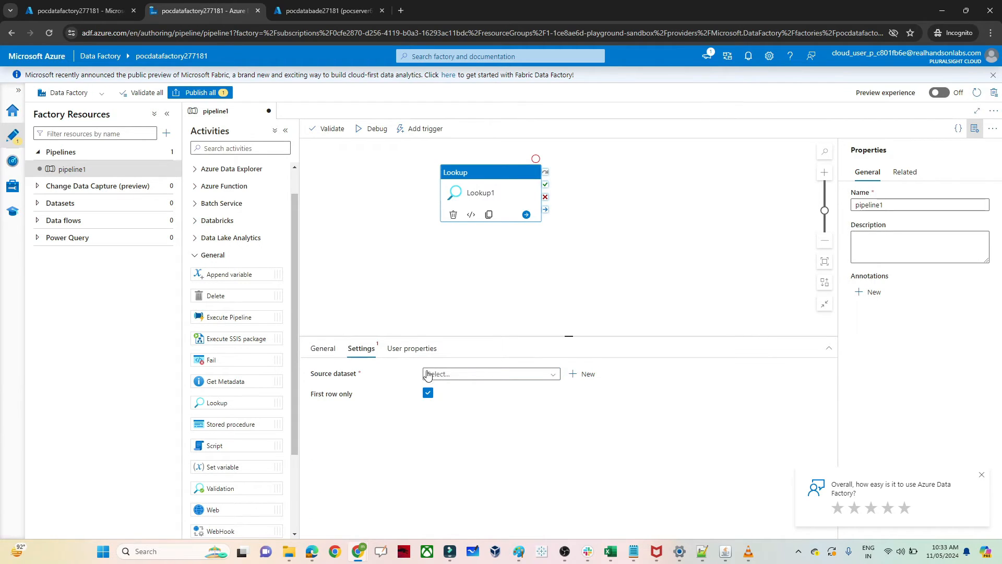
{"action": "left_click", "coordinate": [585, 378]}
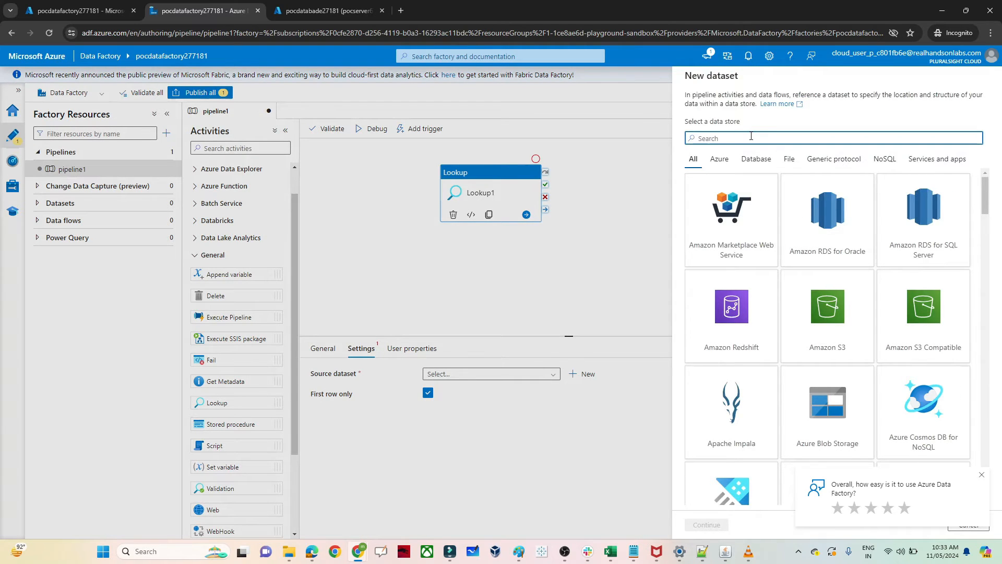
{"action": "type", "text": "sql"}
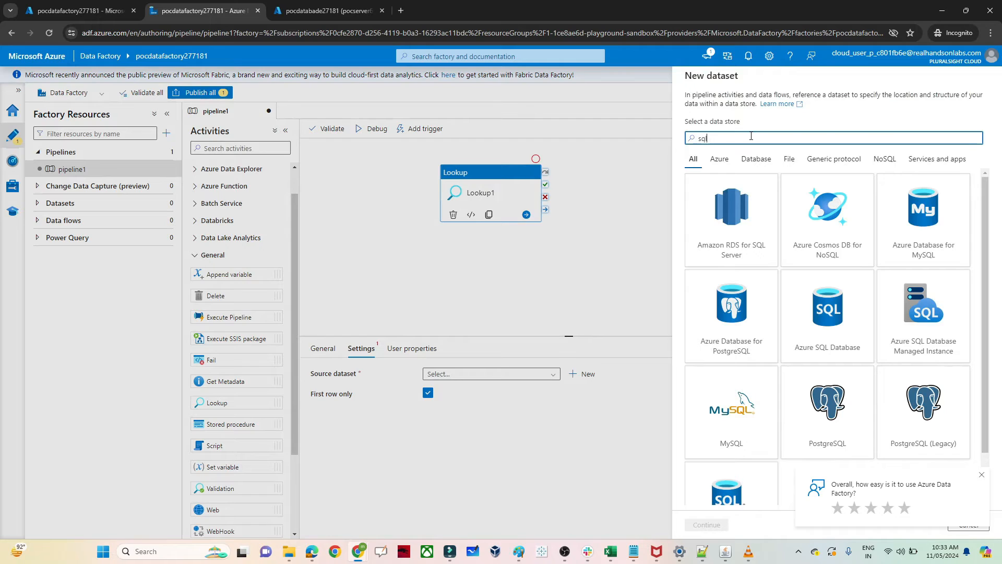
{"action": "left_click", "coordinate": [820, 308]}
{"action": "left_click", "coordinate": [696, 526]}
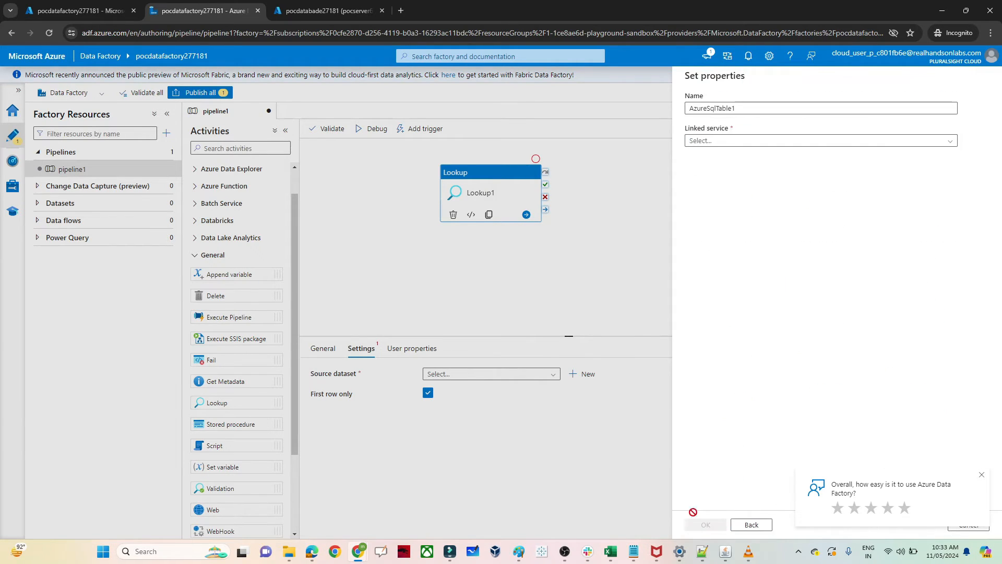
Start a new linked service for the dataset with subscription P4-Real Hands-On Labs, server pocserver62882 and database pocdatabade27181
{"action": "left_click", "coordinate": [733, 141]}
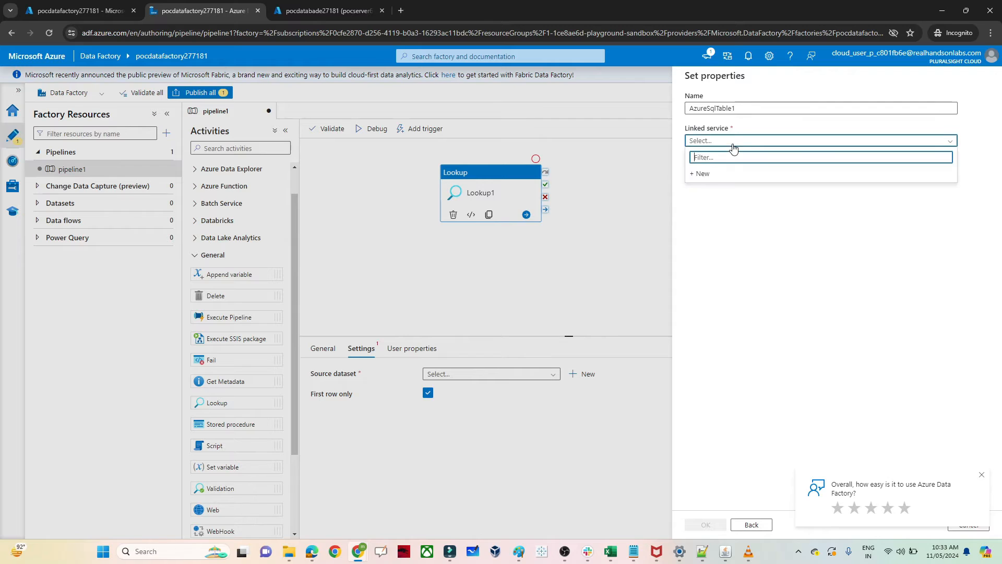
{"action": "left_click", "coordinate": [737, 172]}
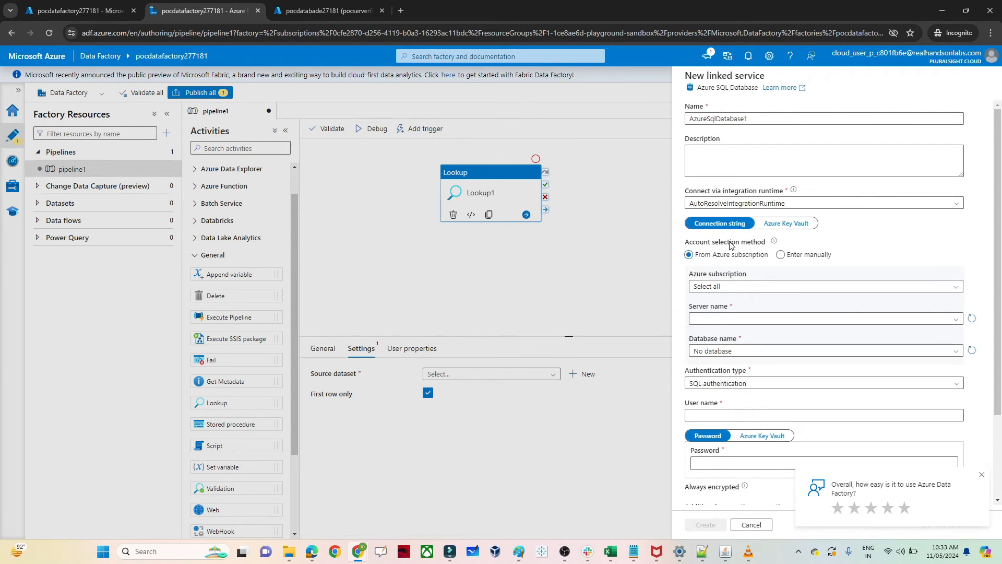
{"action": "left_click", "coordinate": [705, 286]}
{"action": "left_click", "coordinate": [715, 317]}
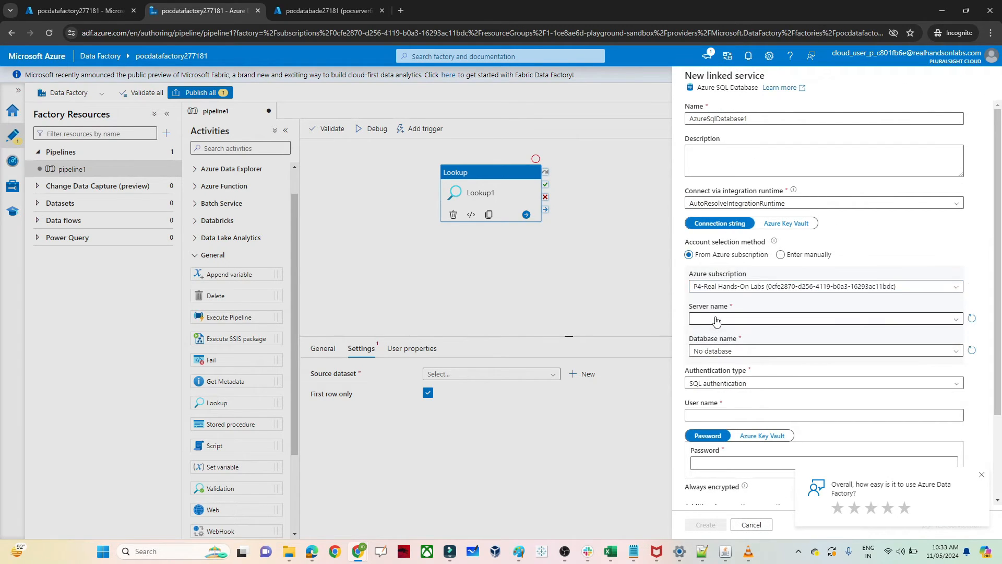
{"action": "left_click", "coordinate": [716, 319]}
{"action": "left_click", "coordinate": [726, 334]}
{"action": "left_click", "coordinate": [712, 351]}
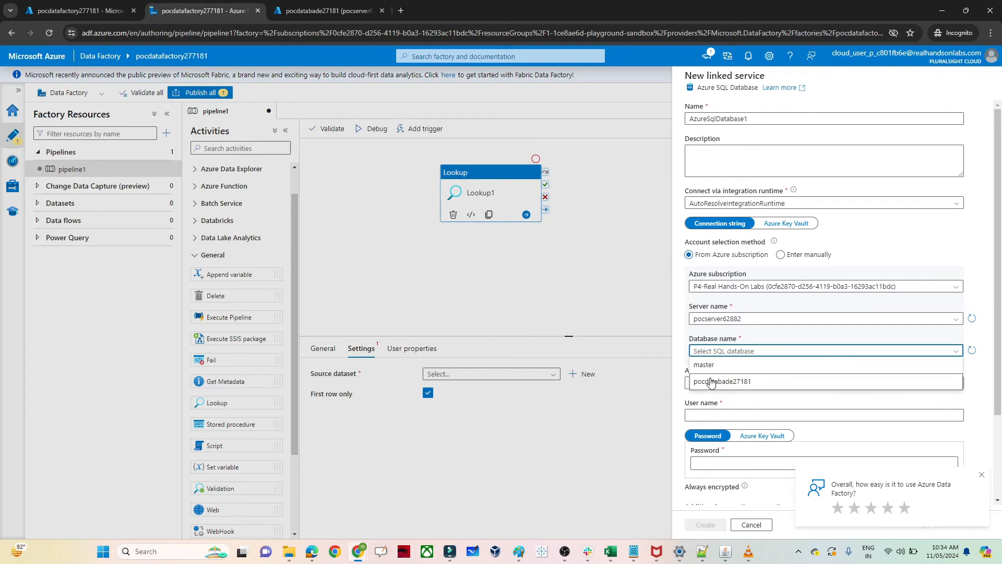
{"action": "left_click", "coordinate": [712, 381]}
Enter the SQL authentication user name and password and create the linked service
{"action": "left_click", "coordinate": [707, 416]}
{"action": "type", "text": "manish"}
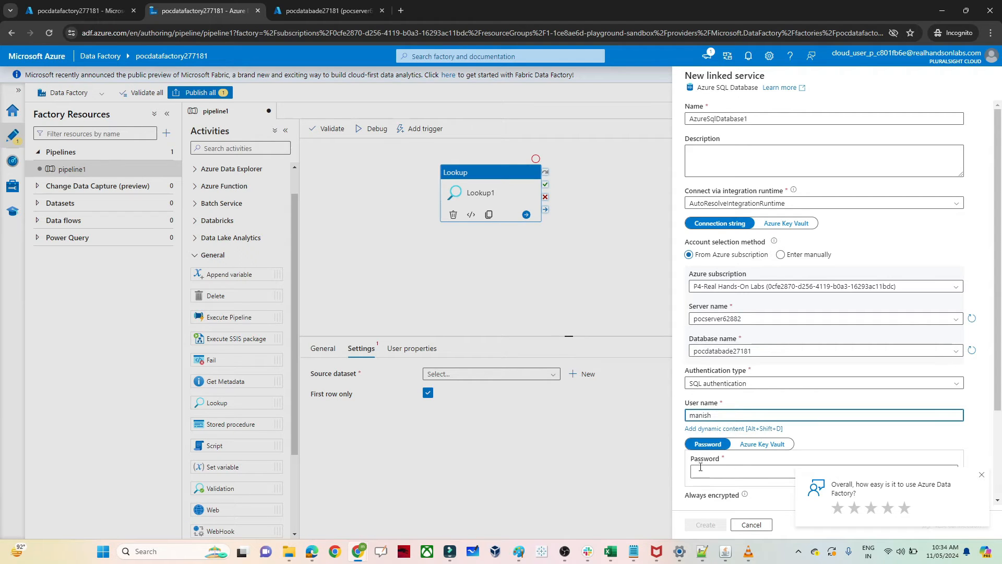
{"action": "left_click", "coordinate": [701, 468]}
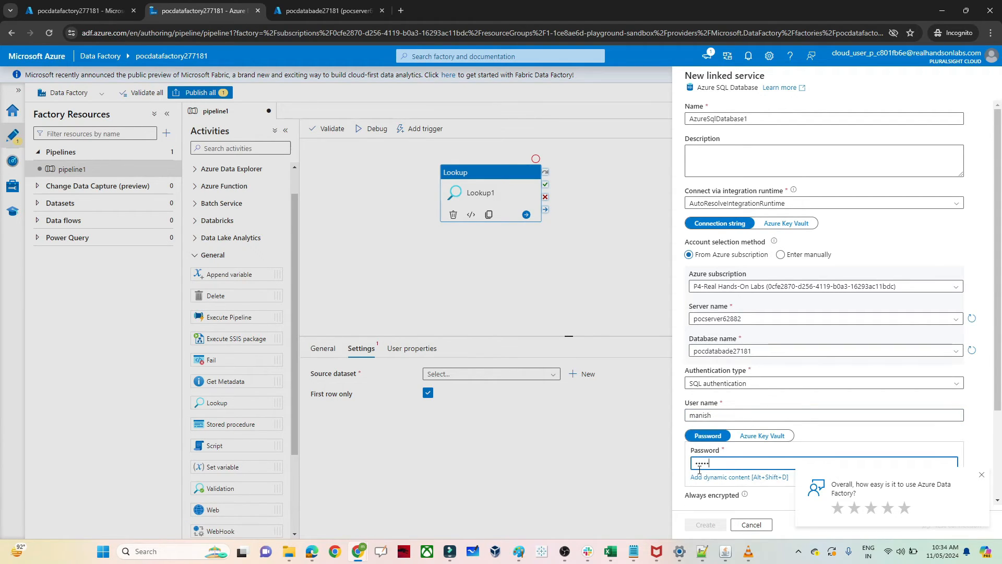
{"action": "type", "text": "••••••••"}
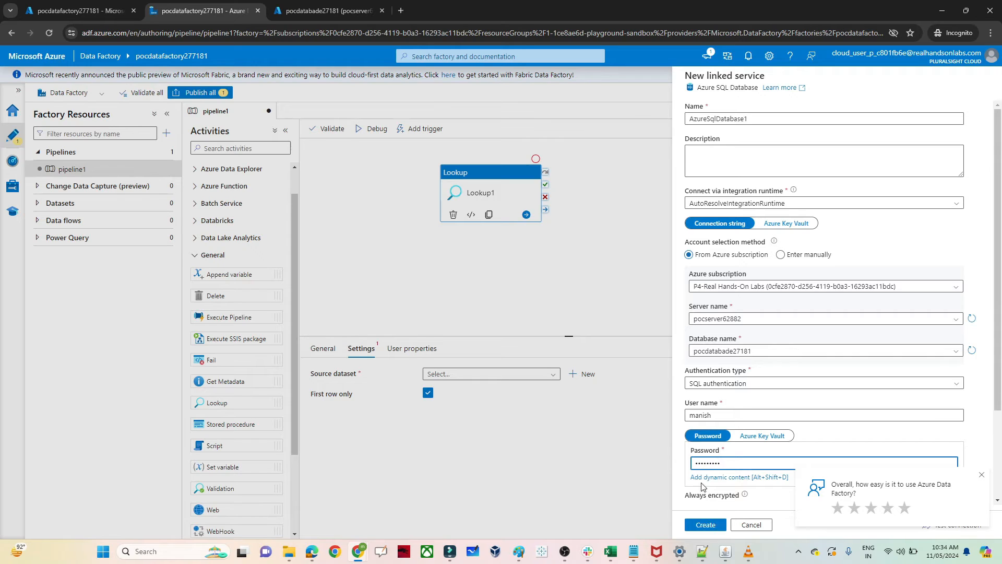
{"action": "left_click", "coordinate": [705, 527]}
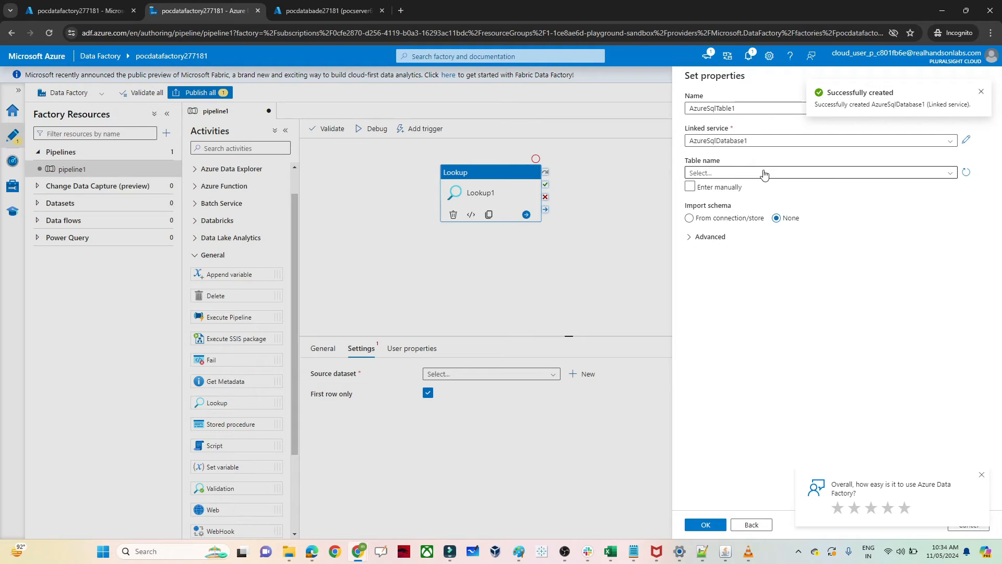
Set the dataset's table to dbo.employee_resign and confirm the dataset as the Lookup source
{"action": "left_click", "coordinate": [764, 174]}
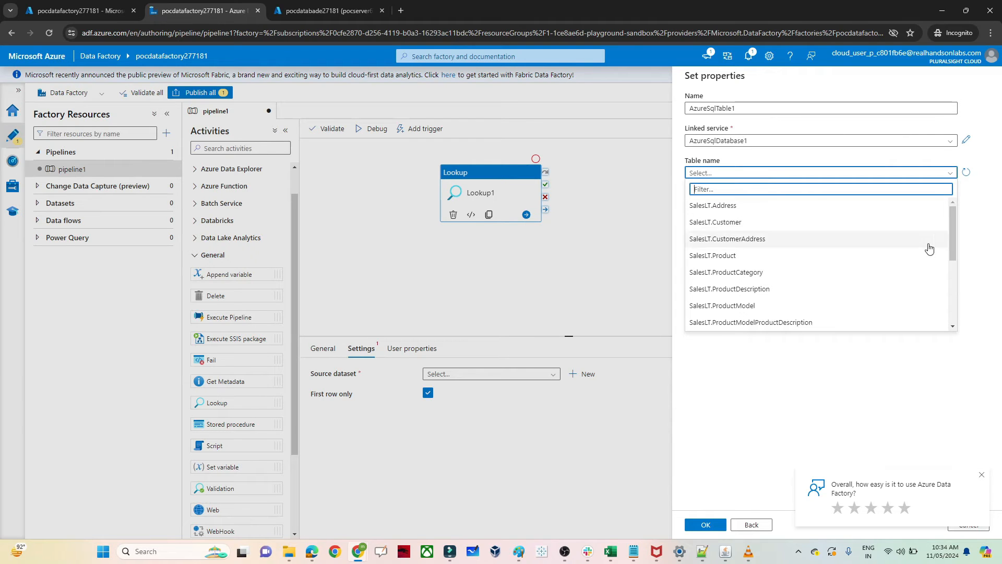
{"action": "left_click", "coordinate": [953, 305]}
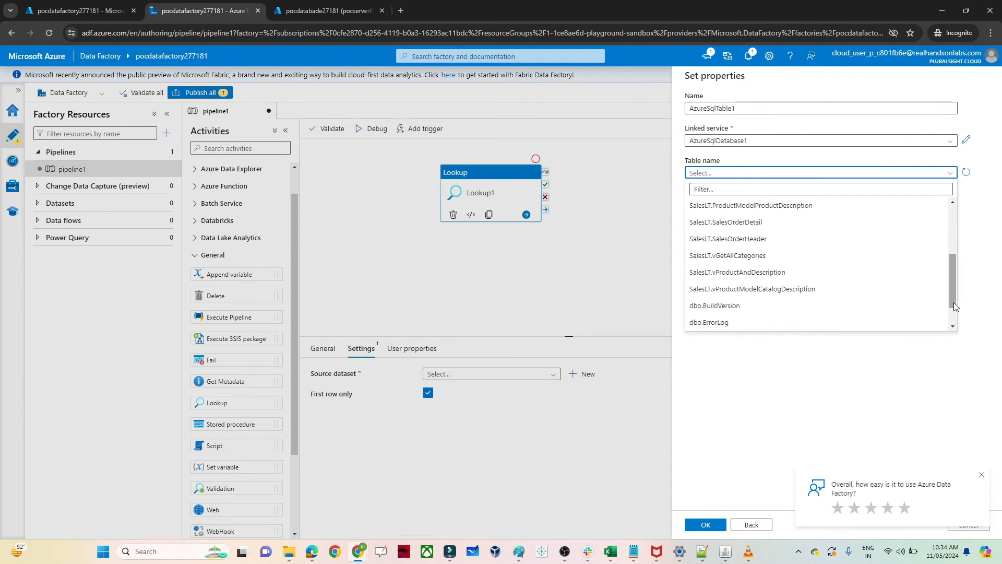
{"action": "scroll", "coordinate": [953, 314], "scroll_direction": "down", "scroll_amount": 2}
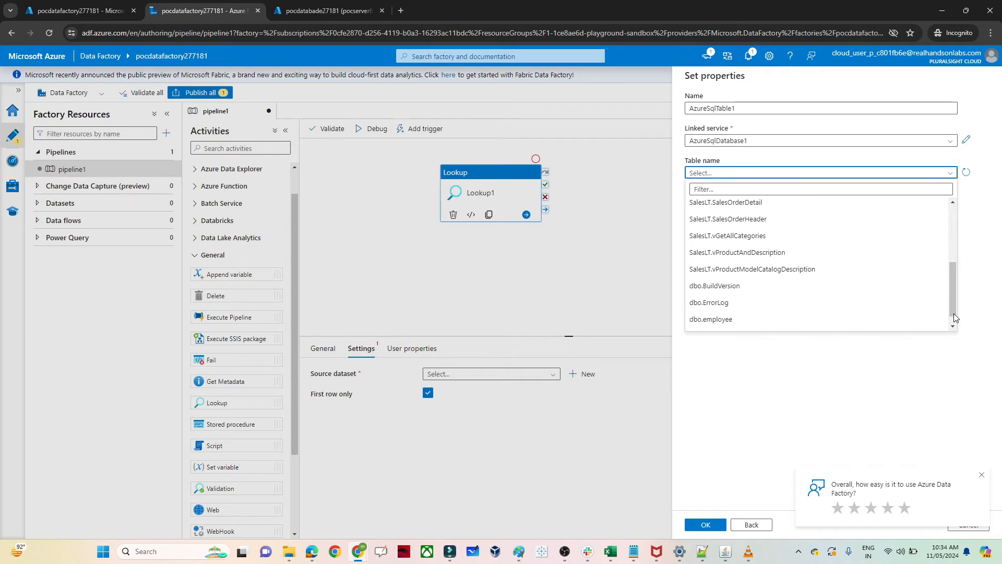
{"action": "left_click", "coordinate": [756, 326]}
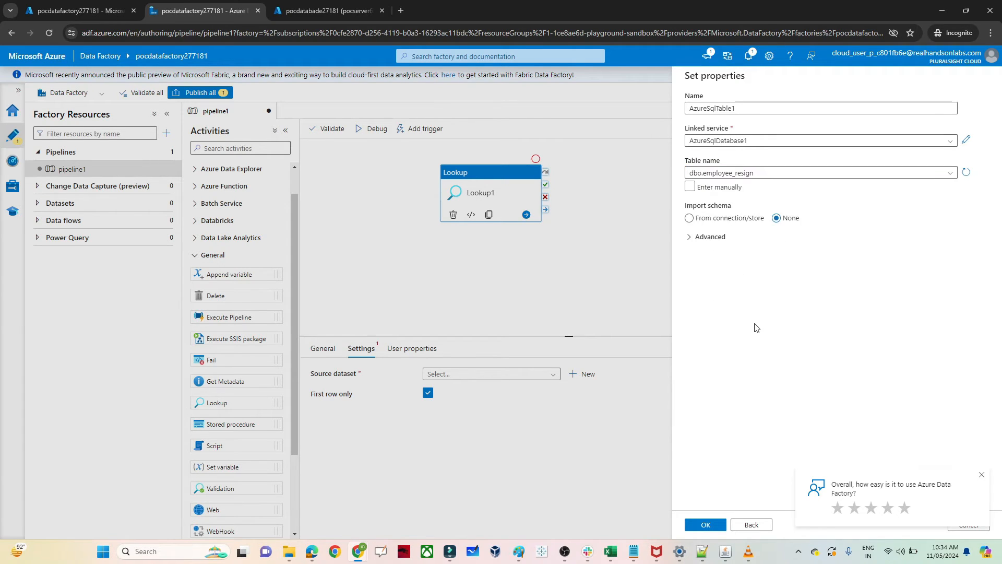
{"action": "left_click", "coordinate": [705, 525]}
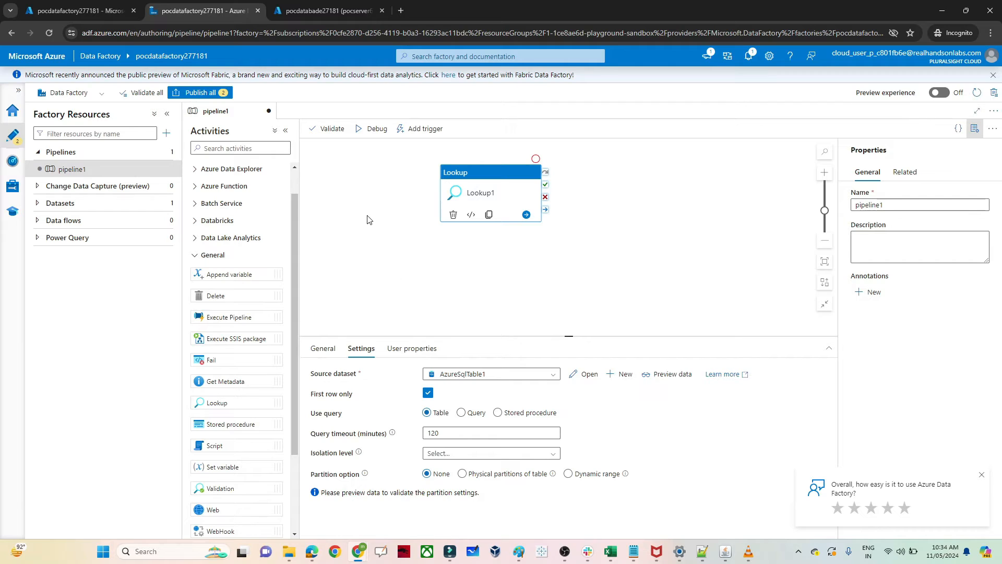
Preview the Lookup source dataset's data with the first-row-only option enabled
{"action": "left_click", "coordinate": [682, 379]}
{"action": "left_click", "coordinate": [331, 396]}
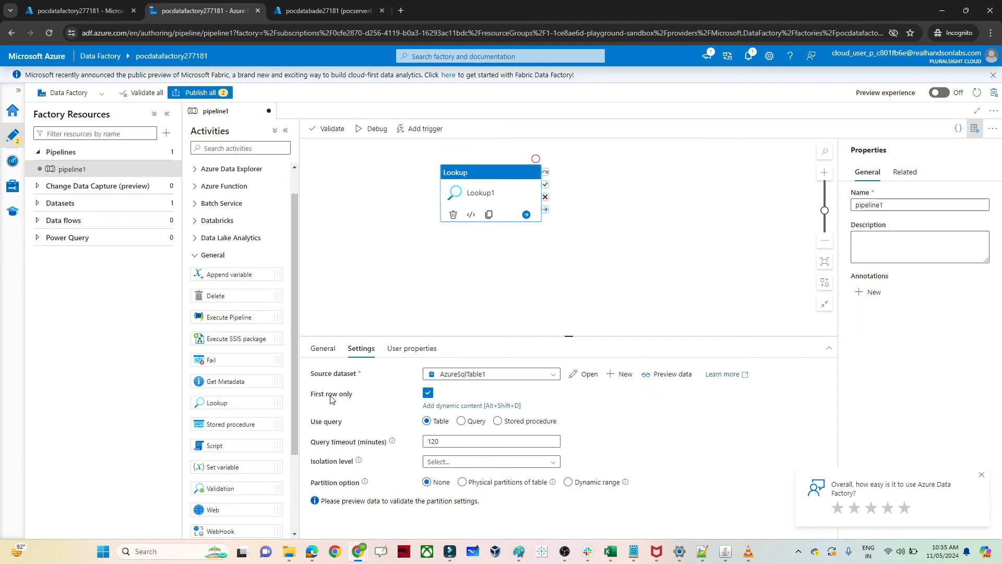
{"action": "left_click", "coordinate": [675, 373]}
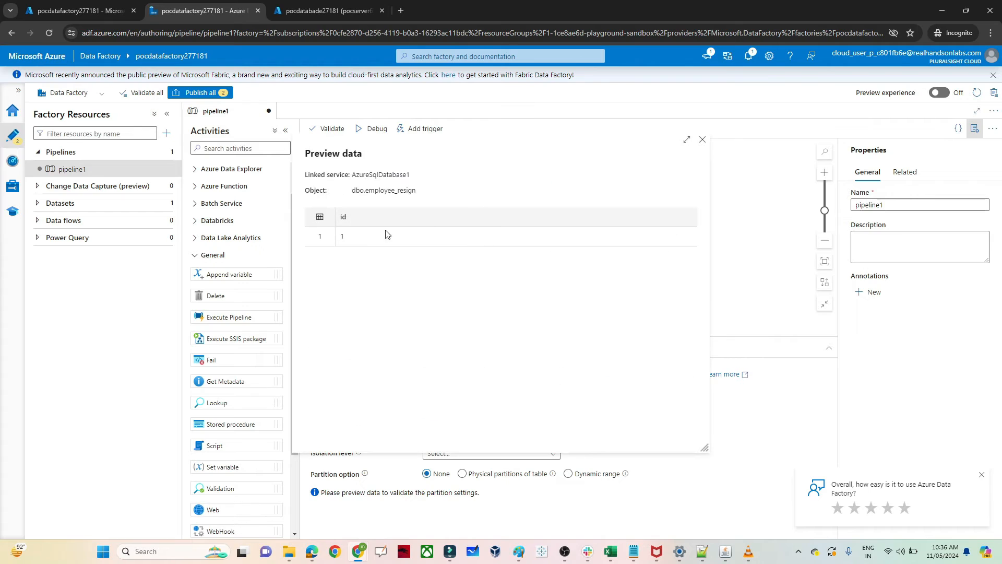
Turn off the first-row-only option for the Lookup and preview the source dataset's data again
{"action": "left_click", "coordinate": [702, 139]}
{"action": "left_click", "coordinate": [428, 394]}
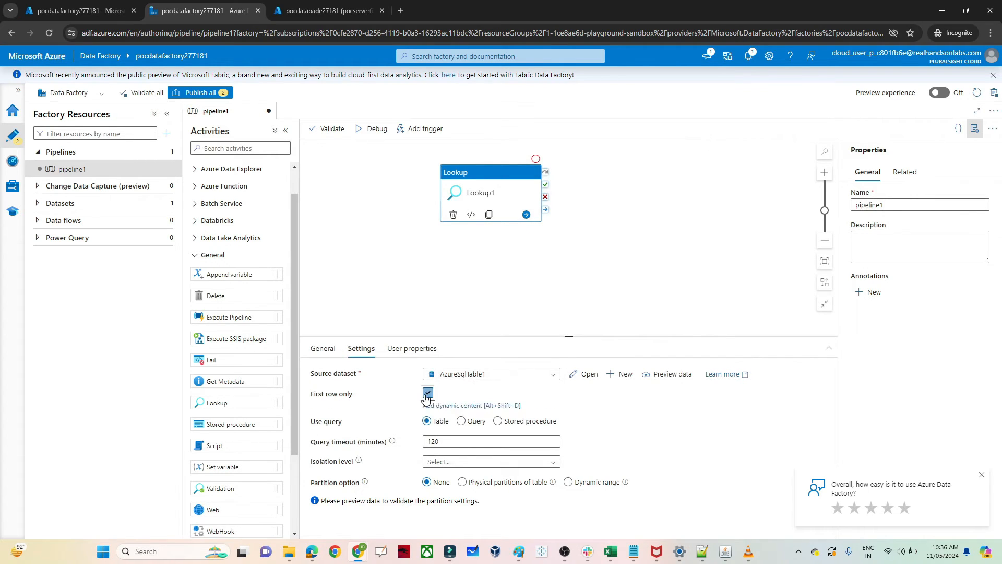
{"action": "left_click", "coordinate": [670, 374]}
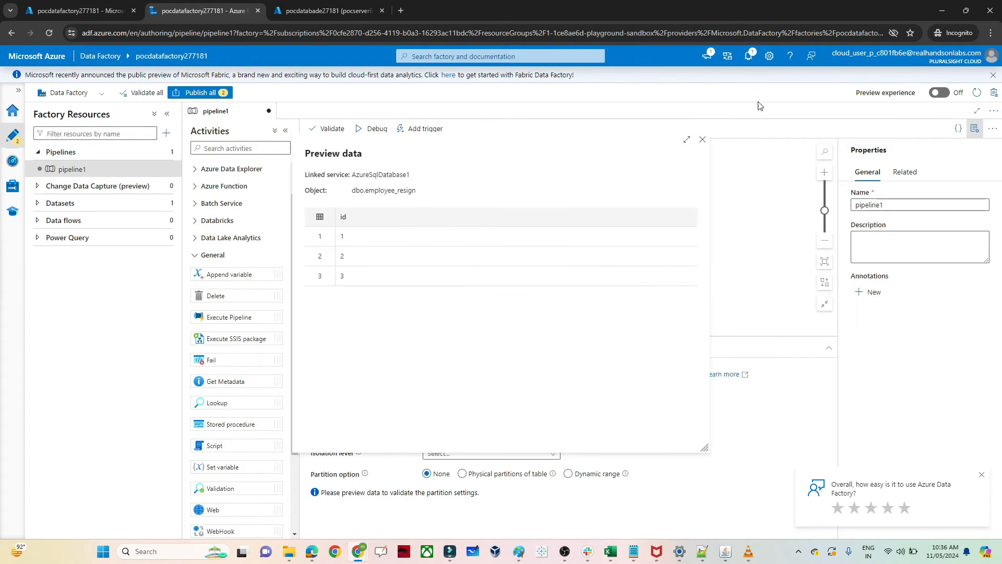
{"action": "left_click", "coordinate": [703, 141]}
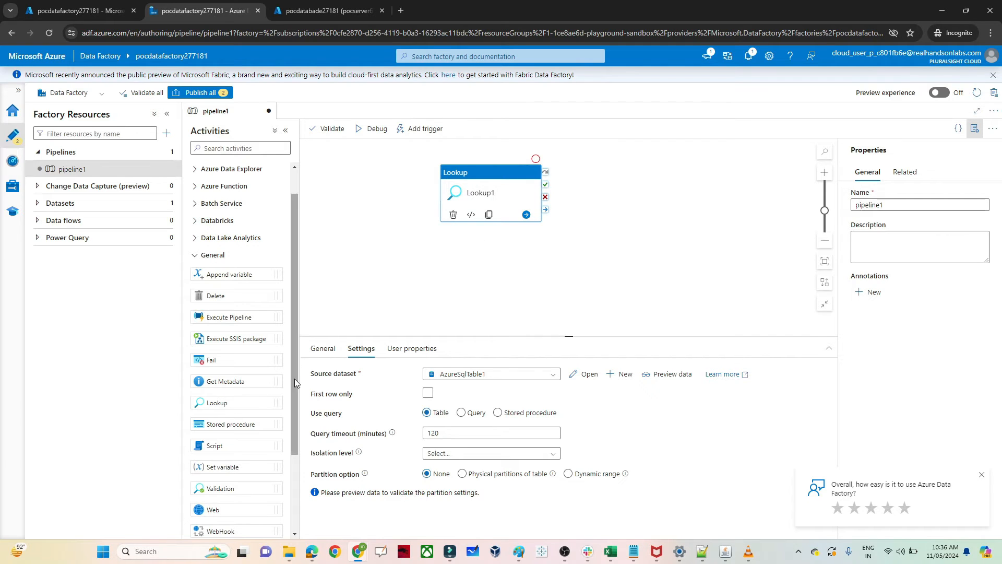
Add a ForEach activity to the pipeline canvas and connect Lookup1's success output to it
{"action": "left_click_drag", "start_coordinate": [293, 386], "coordinate": [284, 484]}
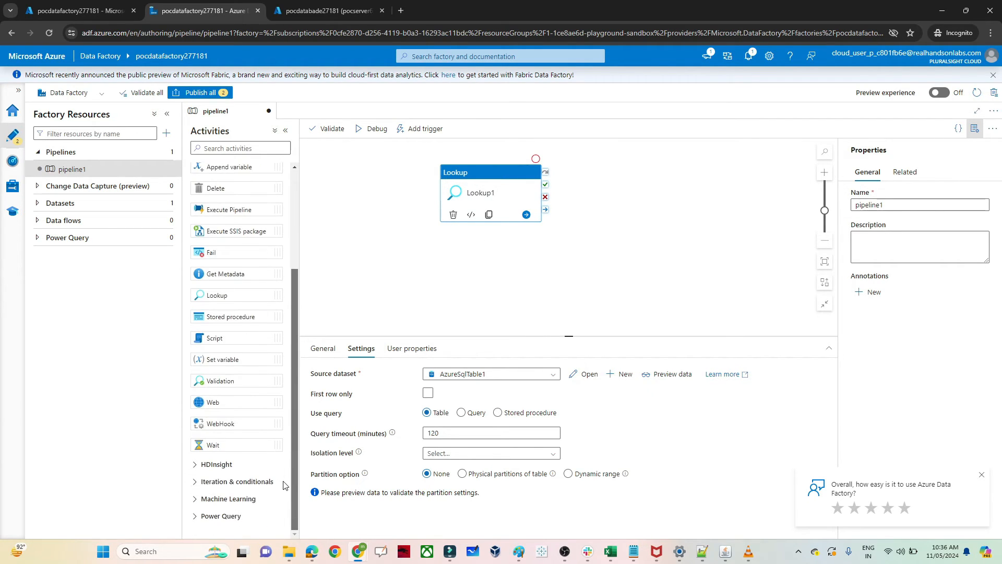
{"action": "left_click", "coordinate": [237, 480]}
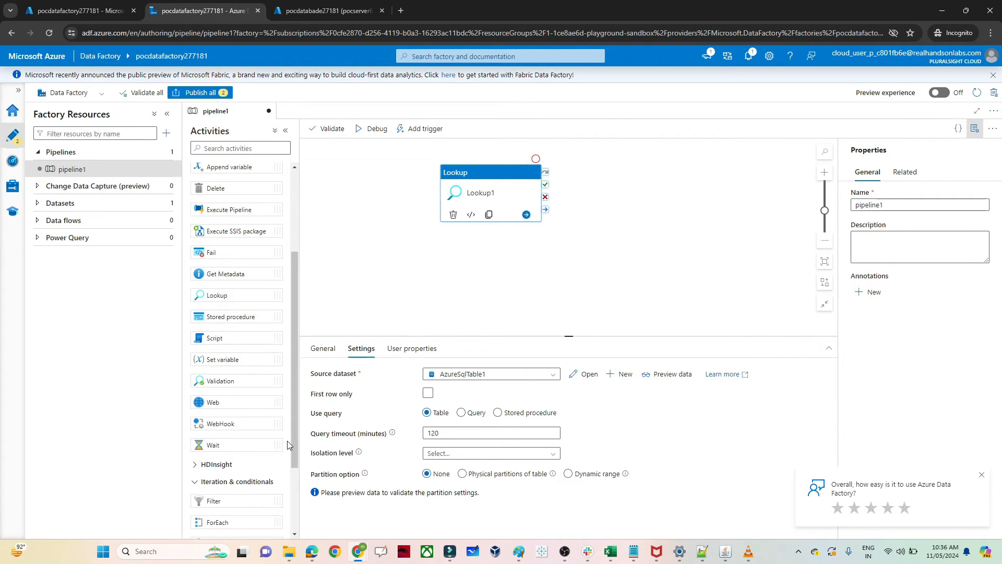
{"action": "left_click_drag", "start_coordinate": [222, 517], "coordinate": [647, 168]}
{"action": "left_click_drag", "start_coordinate": [545, 187], "coordinate": [597, 195]}
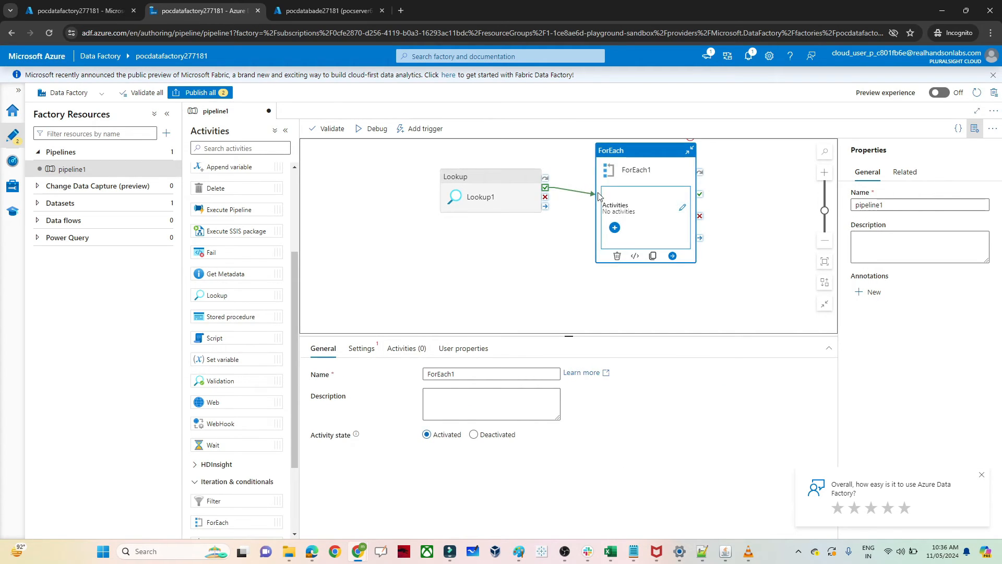
{"action": "left_click", "coordinate": [640, 159]}
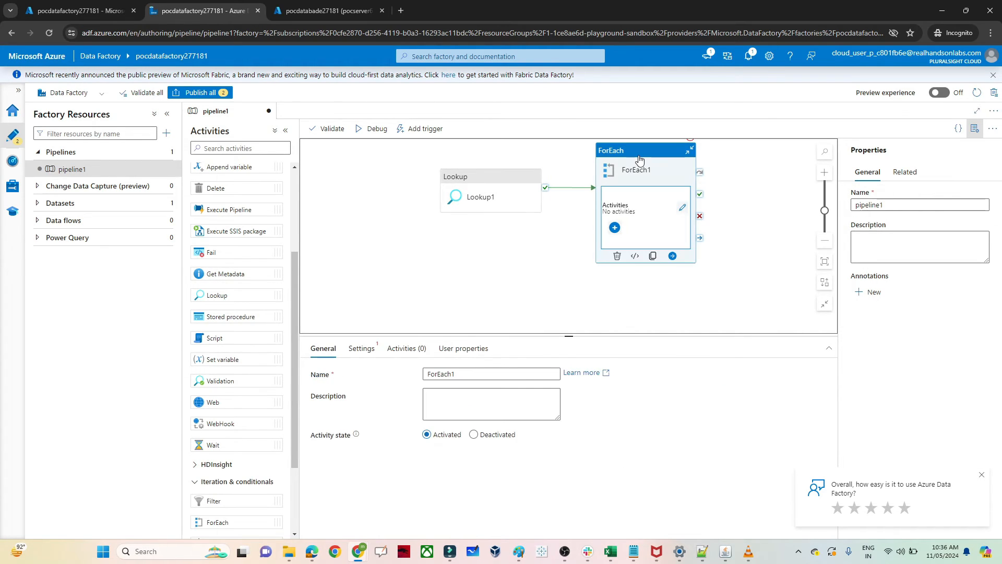
{"action": "left_click", "coordinate": [362, 353]}
{"action": "left_click", "coordinate": [323, 348]}
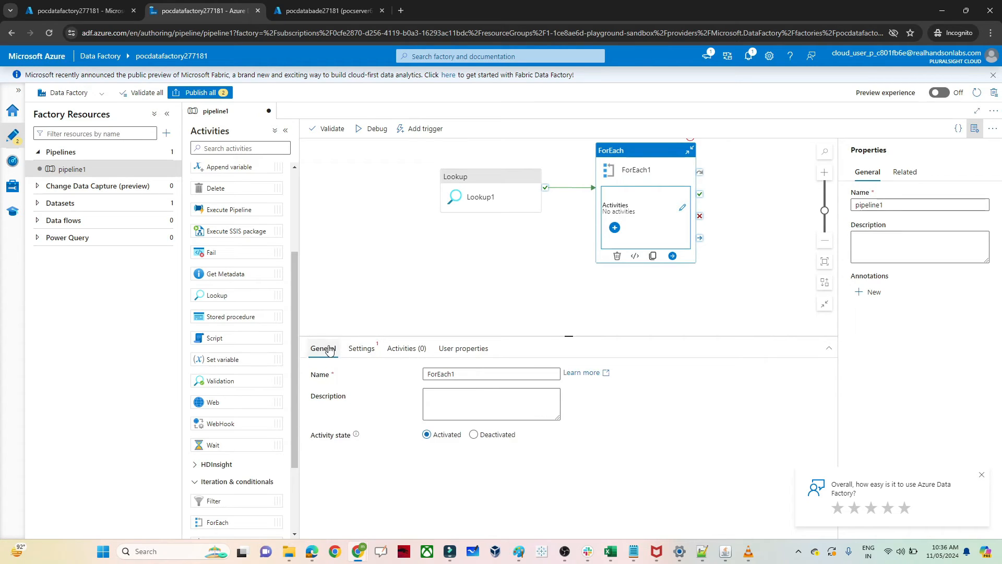
{"action": "left_click", "coordinate": [362, 348]}
{"action": "left_click", "coordinate": [429, 373]}
{"action": "left_click", "coordinate": [429, 373]}
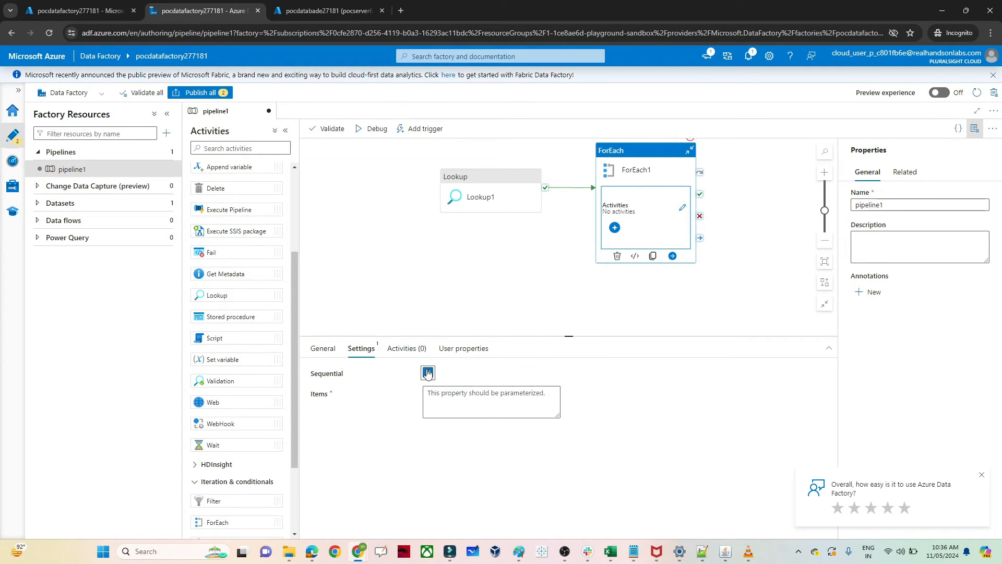
{"action": "left_click", "coordinate": [443, 397]}
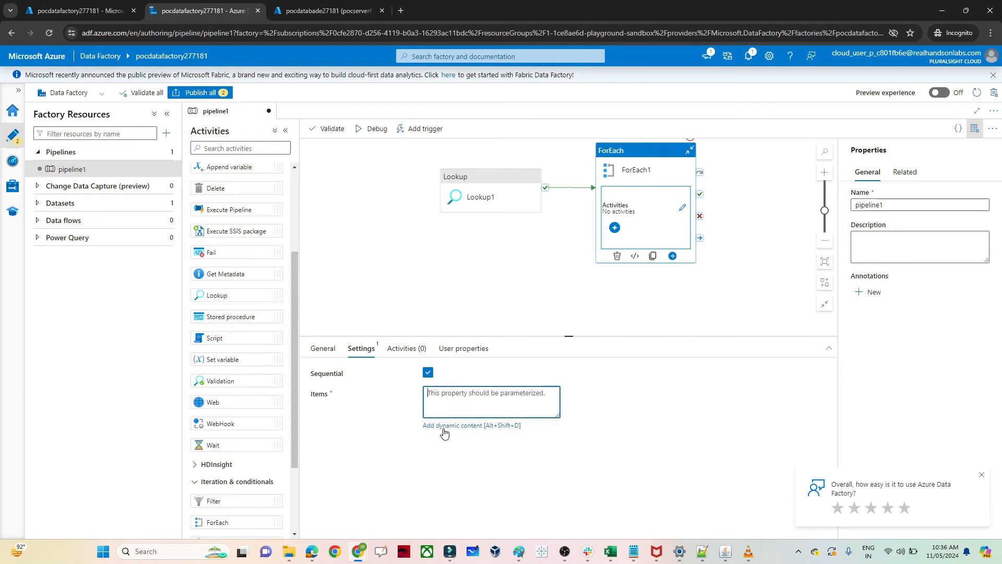
{"action": "left_click", "coordinate": [444, 426]}
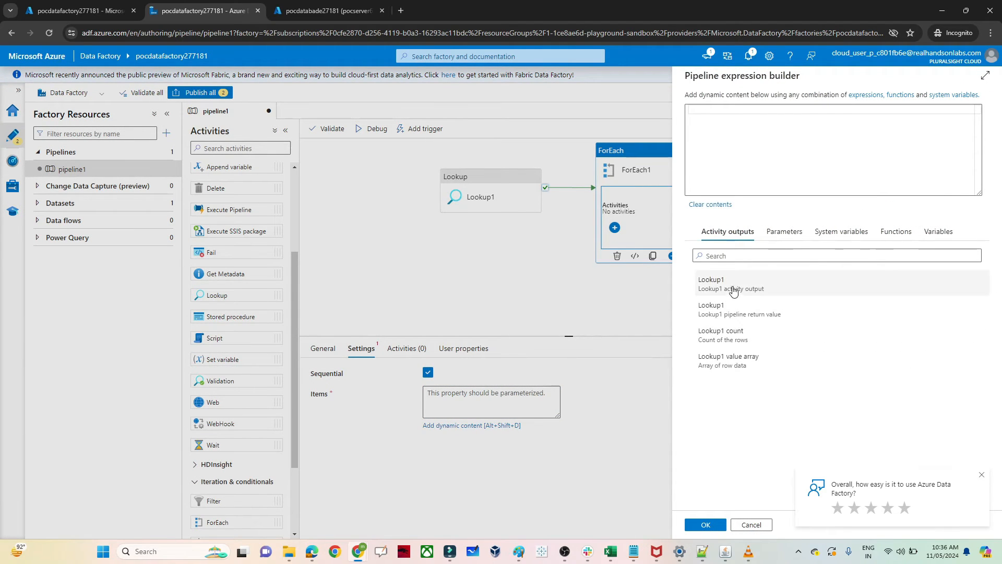
{"action": "left_click", "coordinate": [716, 284]}
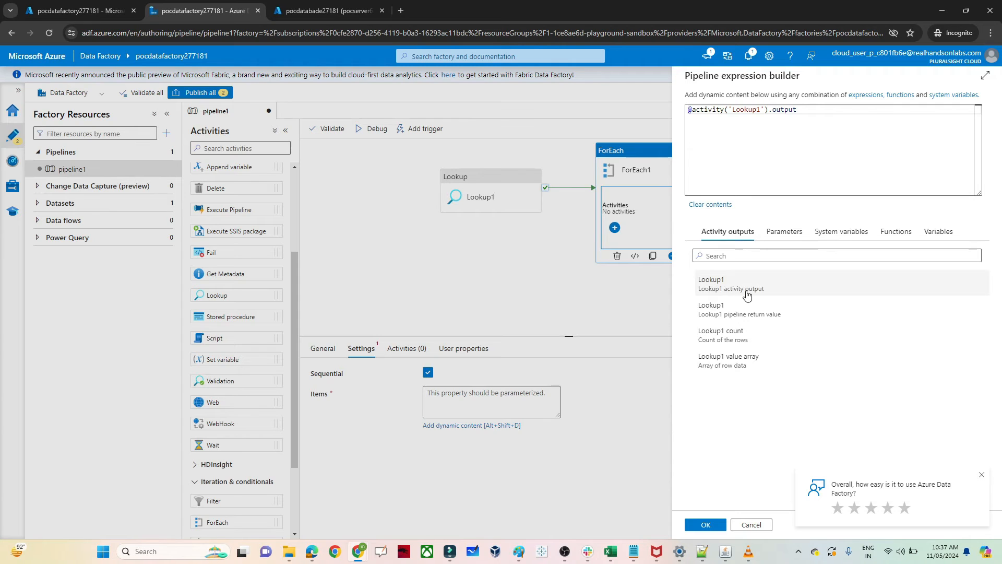
{"action": "left_click", "coordinate": [705, 525]}
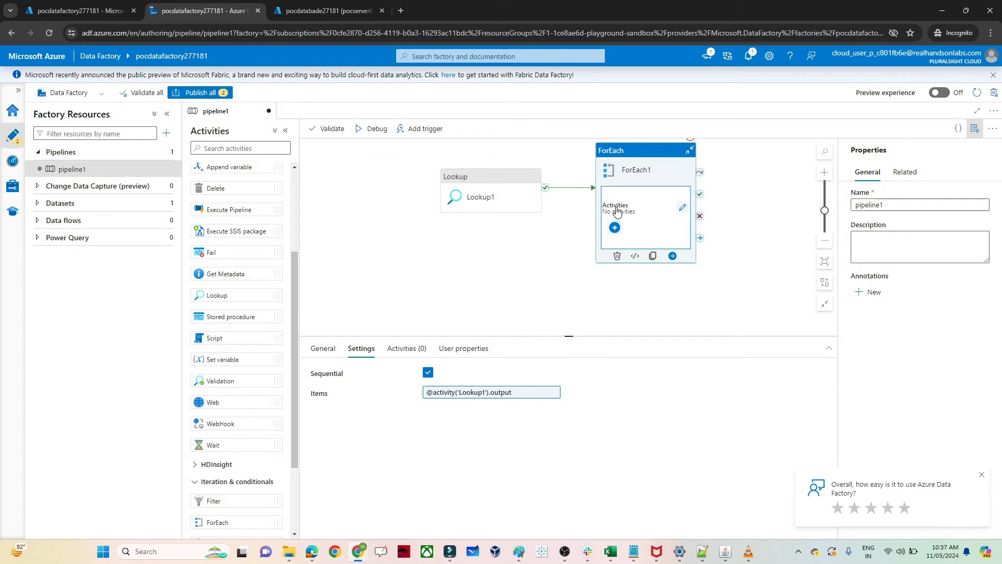
Add a Stored procedure activity inside the ForEach1 loop
{"action": "left_click", "coordinate": [615, 228]}
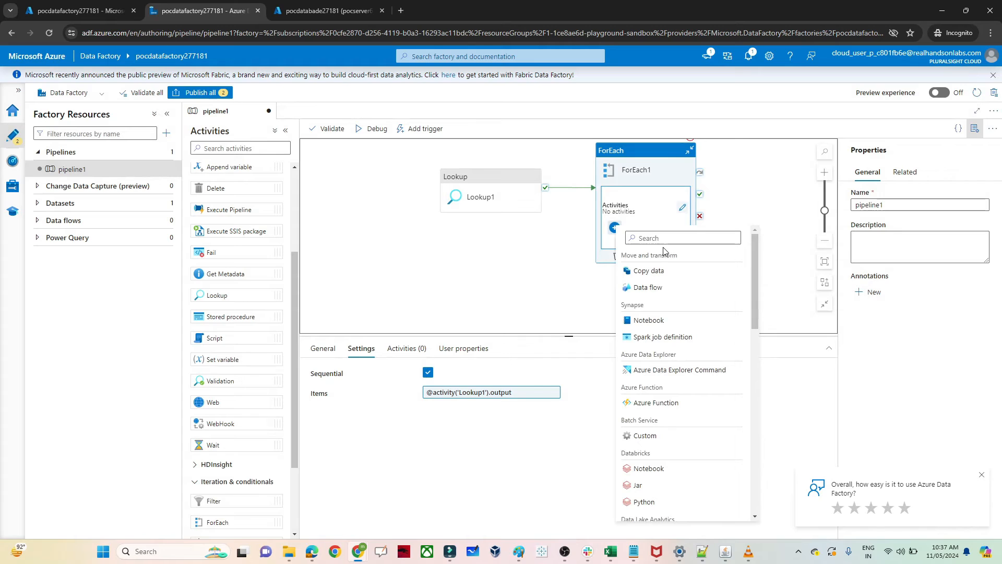
{"action": "left_click", "coordinate": [650, 238]}
{"action": "type", "text": "store"}
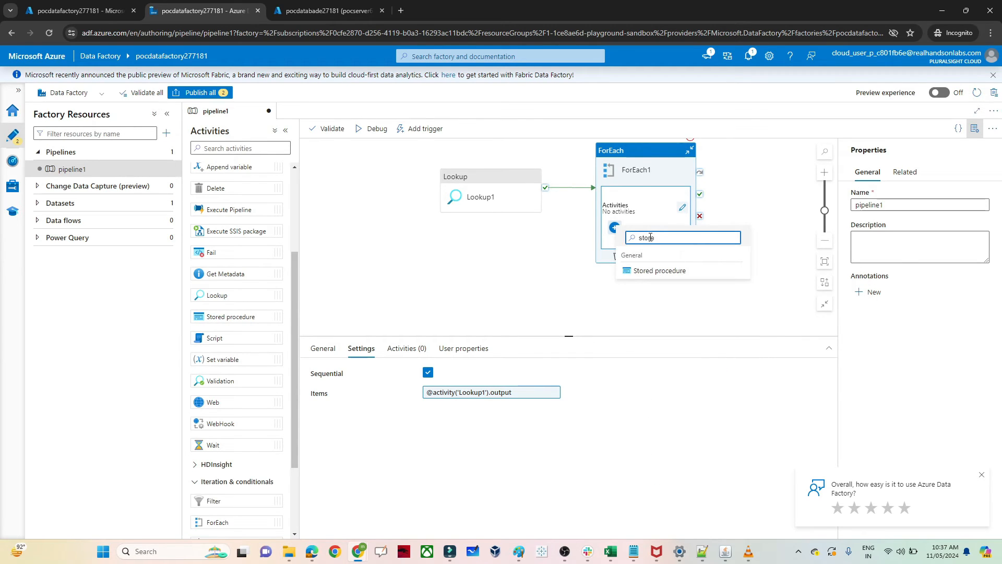
{"action": "left_click", "coordinate": [650, 271]}
Set the inner stored procedure activity's linked service to AzureSqlDatabase1 and its procedure to [dbo].[emp_delete]
{"action": "left_click", "coordinate": [614, 225]}
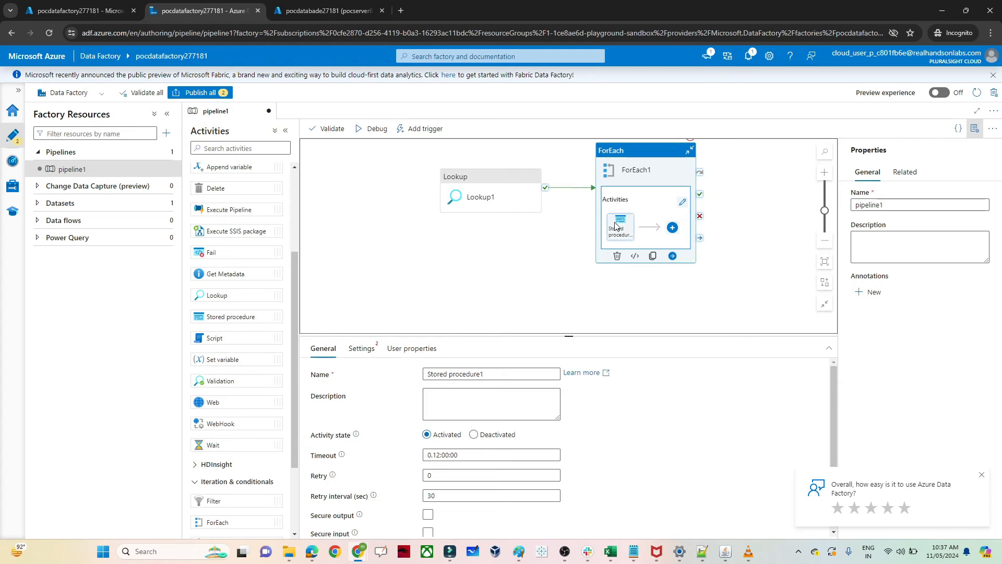
{"action": "left_click", "coordinate": [362, 348]}
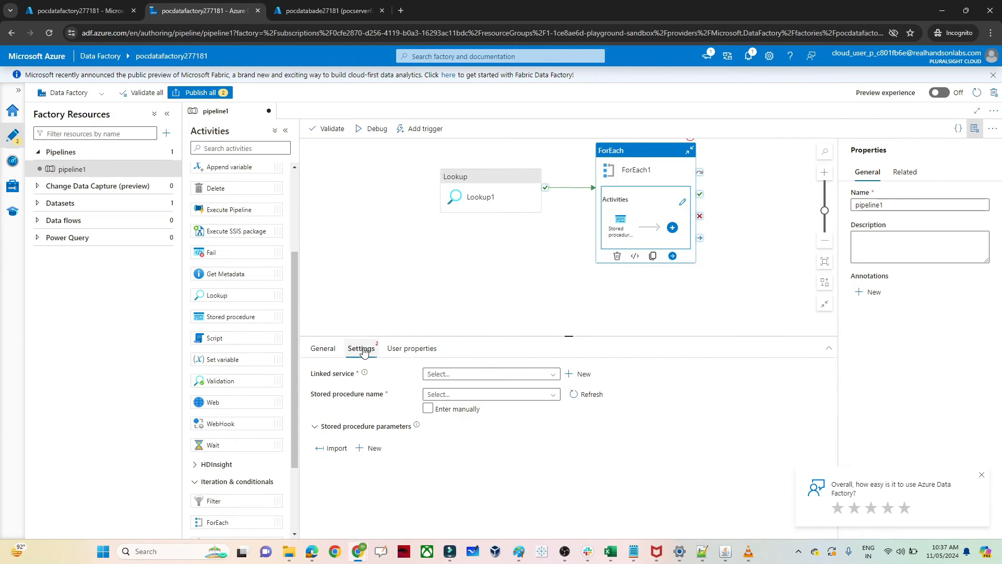
{"action": "left_click", "coordinate": [441, 375]}
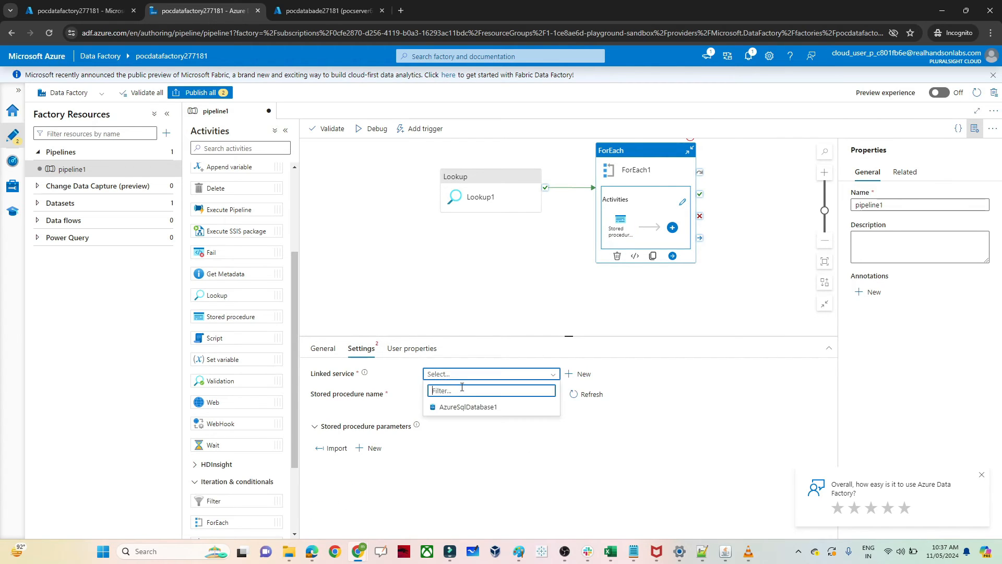
{"action": "left_click", "coordinate": [481, 407]}
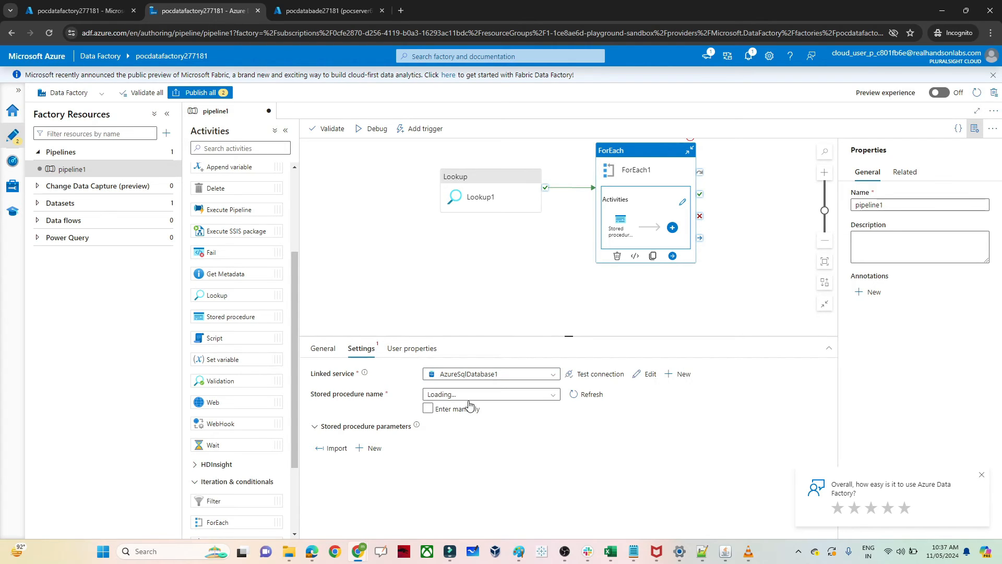
{"action": "left_click", "coordinate": [475, 399]}
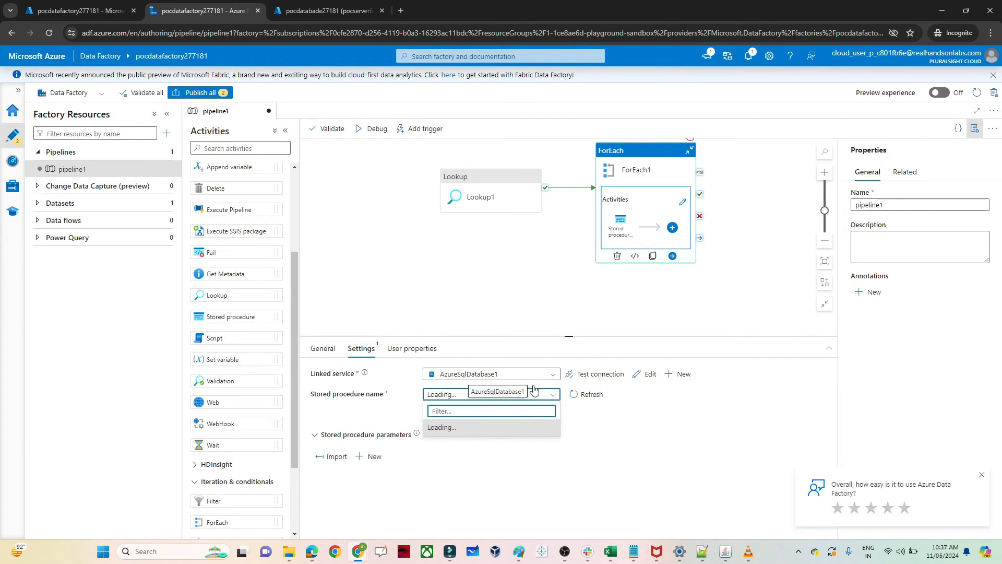
{"action": "left_click", "coordinate": [577, 395]}
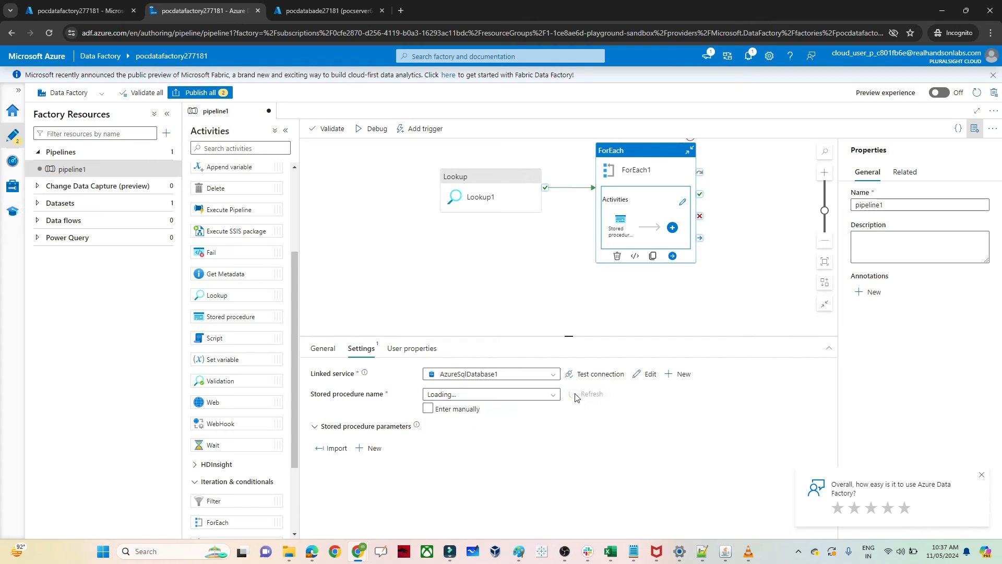
{"action": "left_click", "coordinate": [544, 397]}
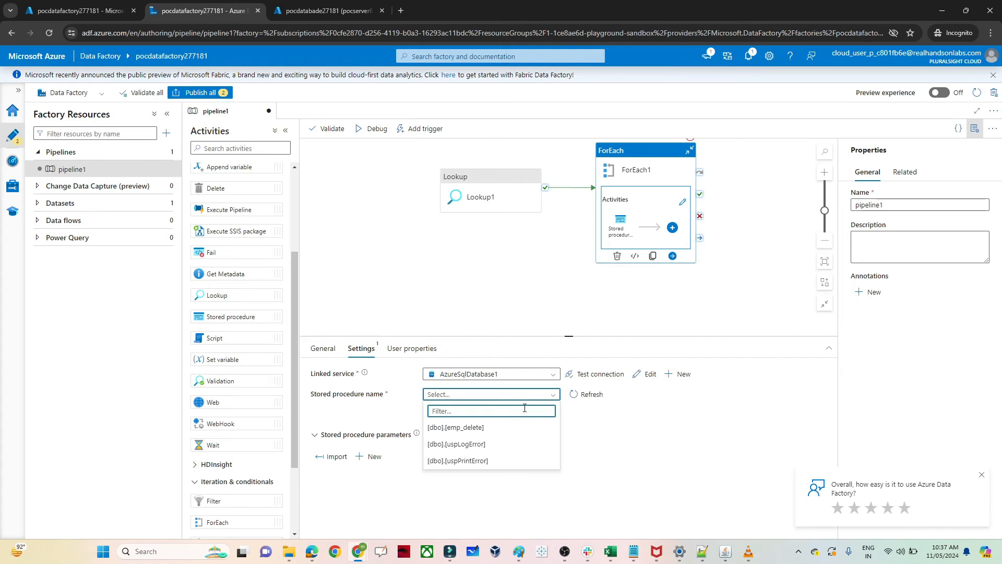
{"action": "left_click", "coordinate": [476, 430]}
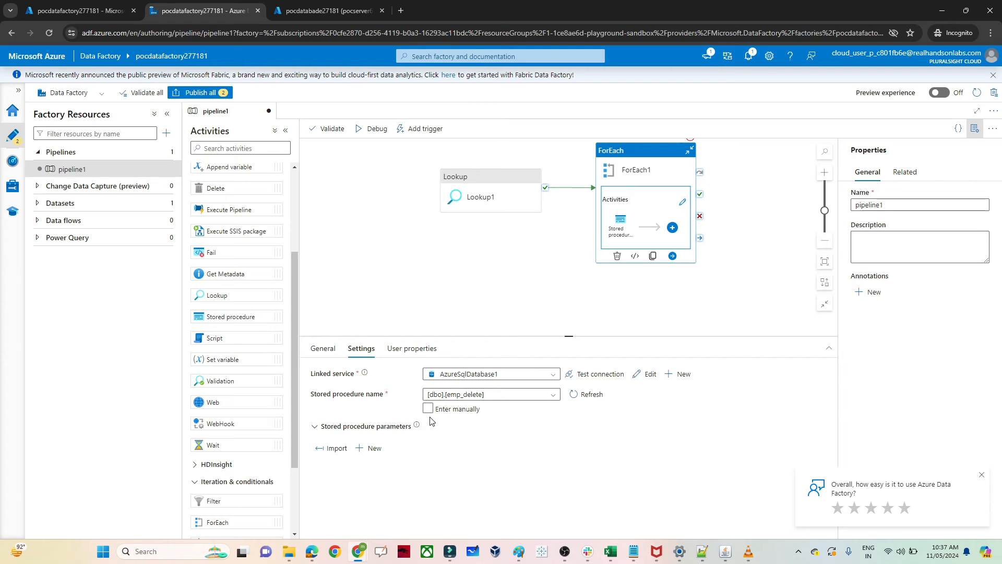
{"action": "left_click", "coordinate": [328, 449]}
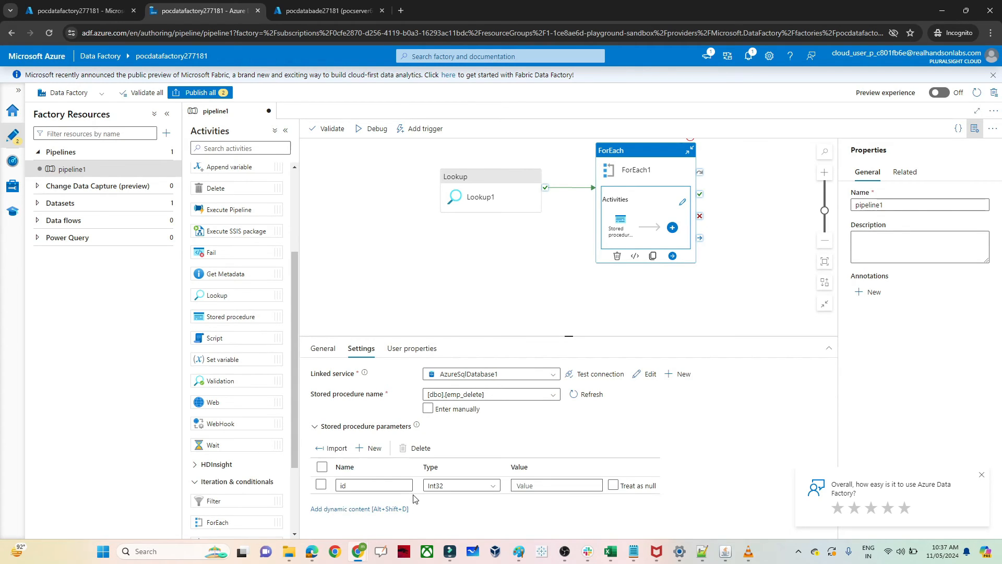
{"action": "left_click", "coordinate": [528, 485]}
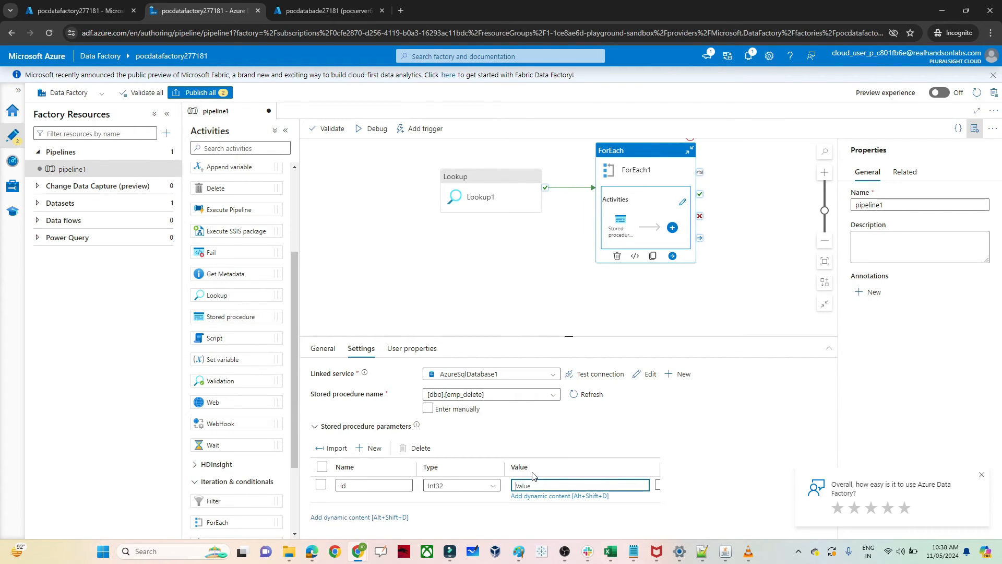
{"action": "left_click", "coordinate": [544, 497]}
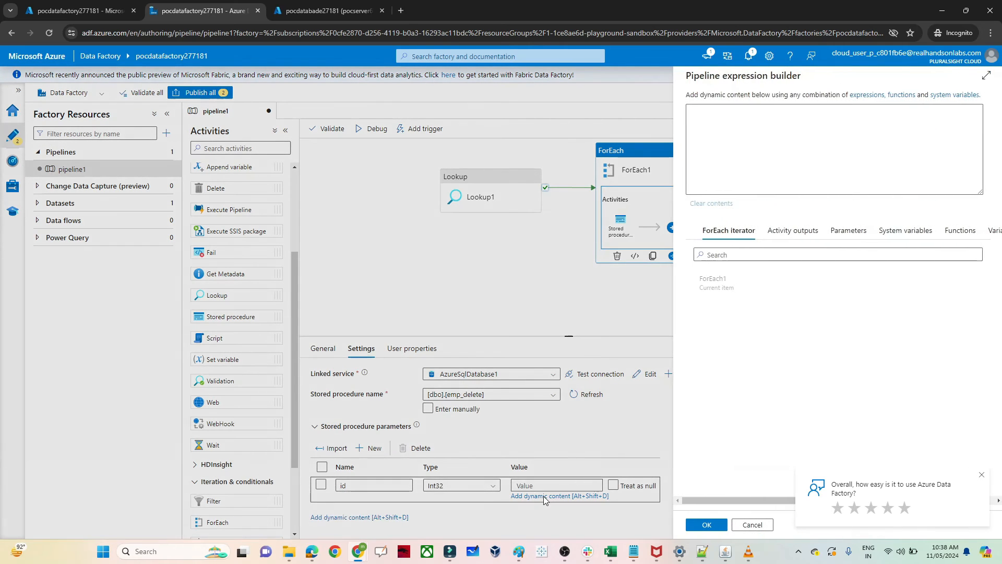
{"action": "left_click", "coordinate": [713, 293]}
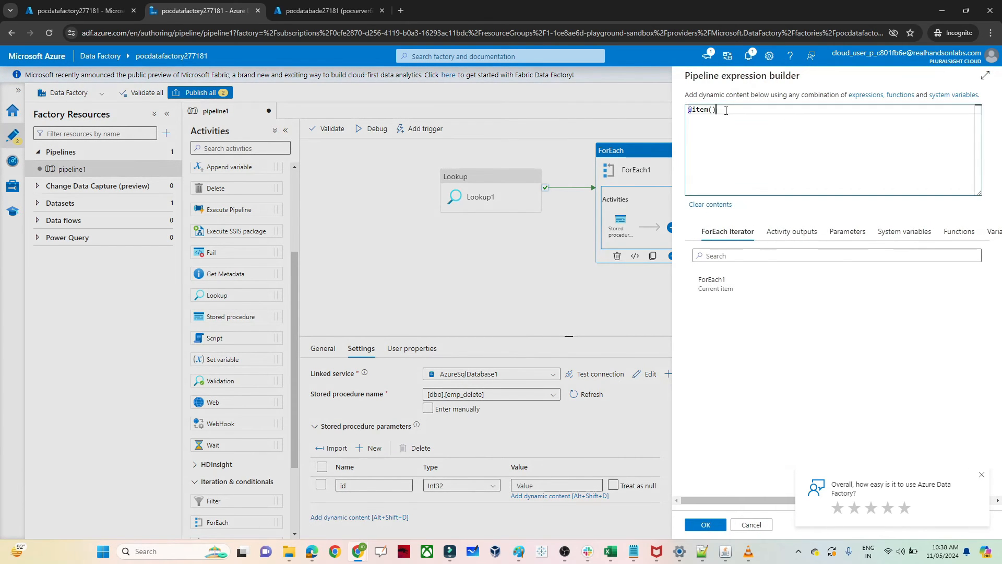
{"action": "type", "text": ".id"}
{"action": "left_click", "coordinate": [705, 524]}
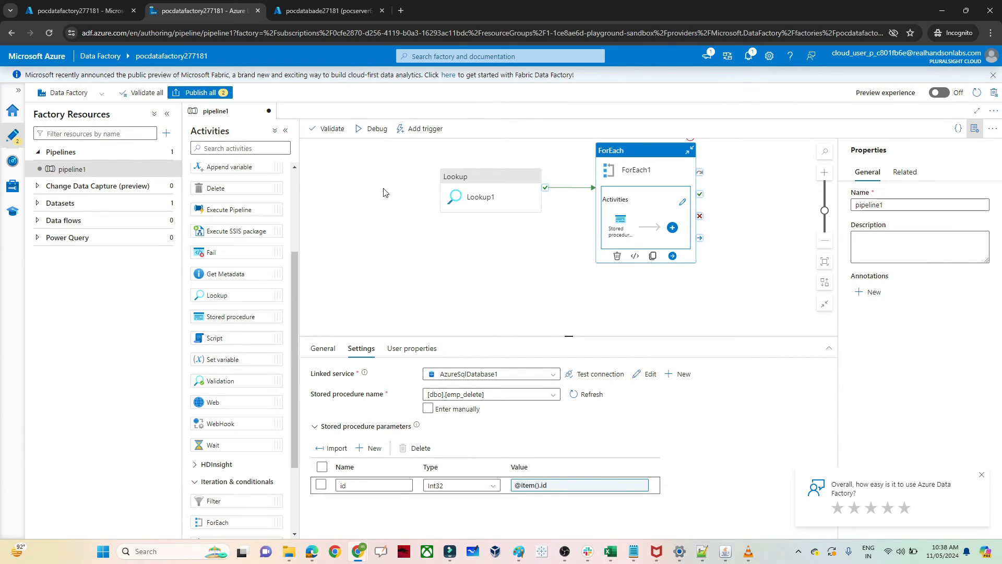
Debug the pipeline and inspect the run outputs of the Lookup1 and ForEach1 activities
{"action": "left_click", "coordinate": [372, 128]}
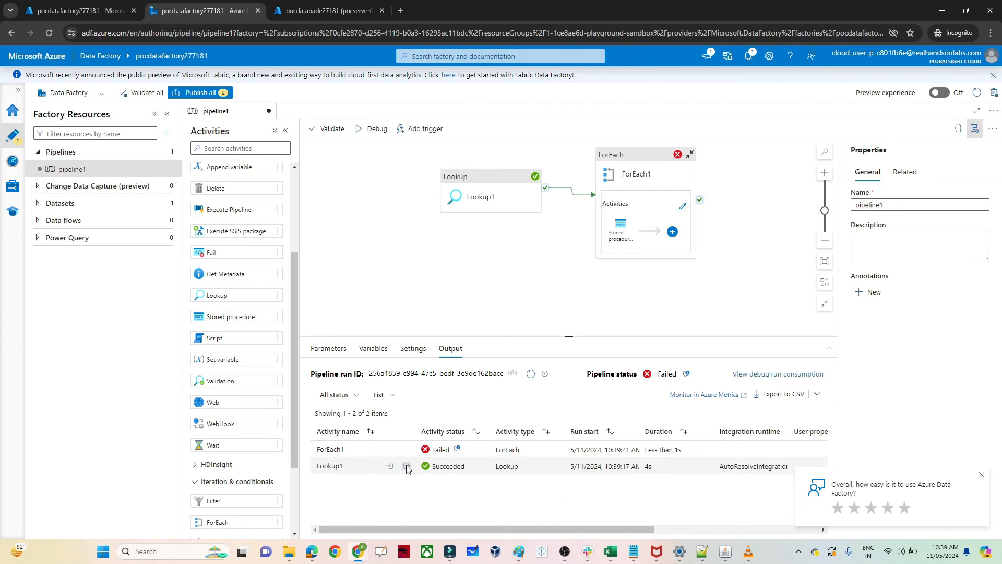
{"action": "left_click", "coordinate": [407, 467]}
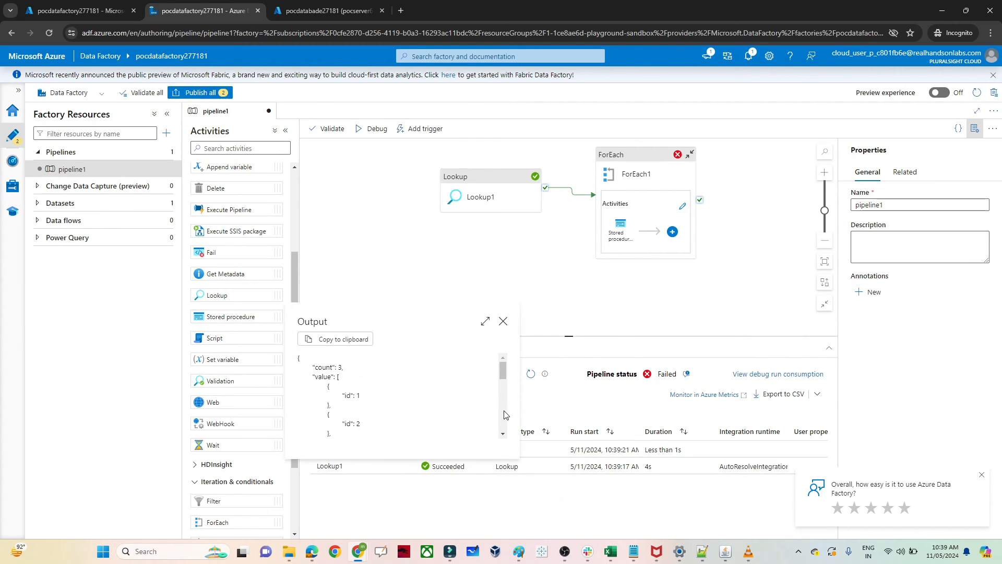
{"action": "scroll", "coordinate": [505, 415], "scroll_direction": "down", "scroll_amount": 3}
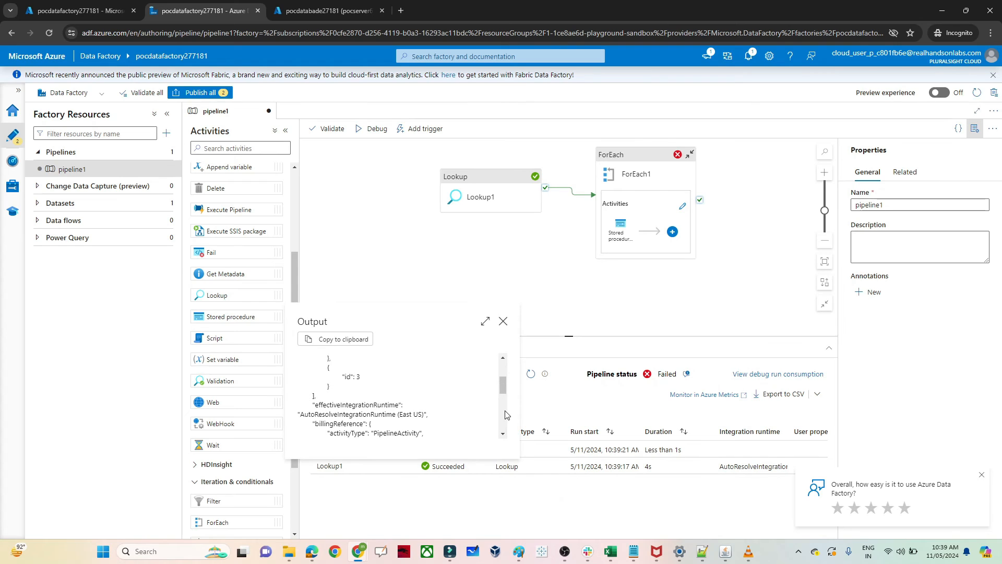
{"action": "scroll", "coordinate": [505, 368], "scroll_direction": "up", "scroll_amount": 3}
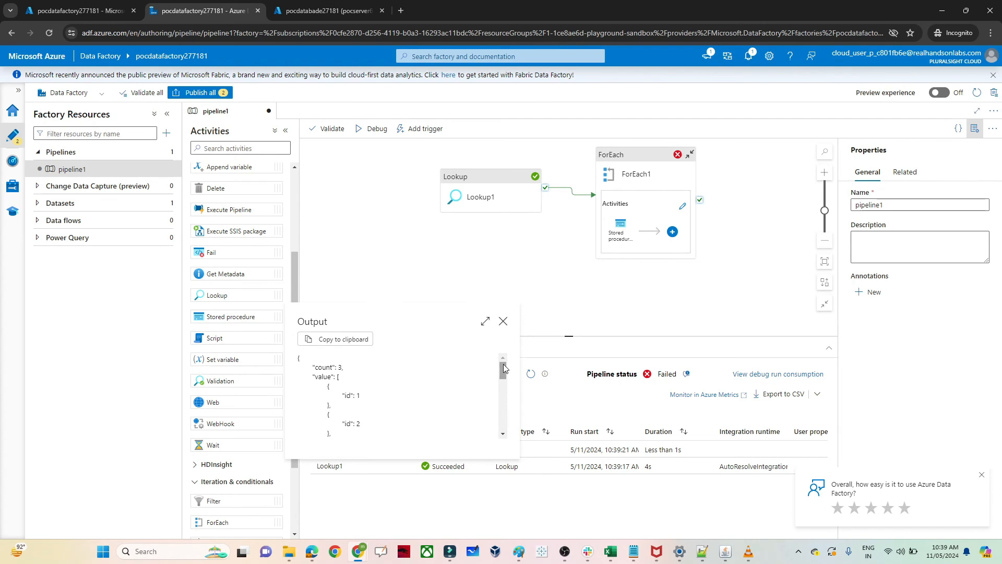
{"action": "left_click", "coordinate": [503, 321]}
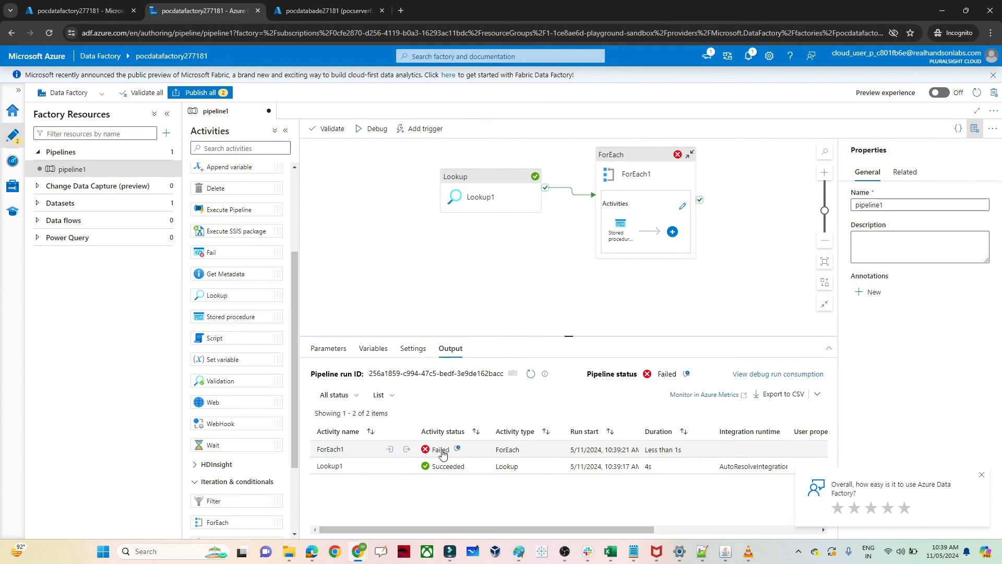
{"action": "left_click", "coordinate": [408, 451]}
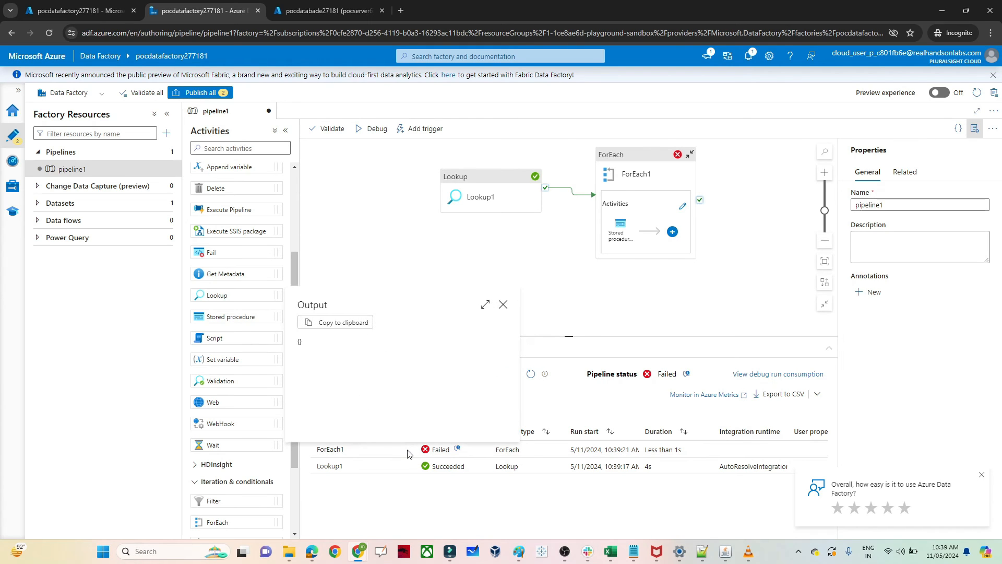
{"action": "left_click", "coordinate": [505, 303]}
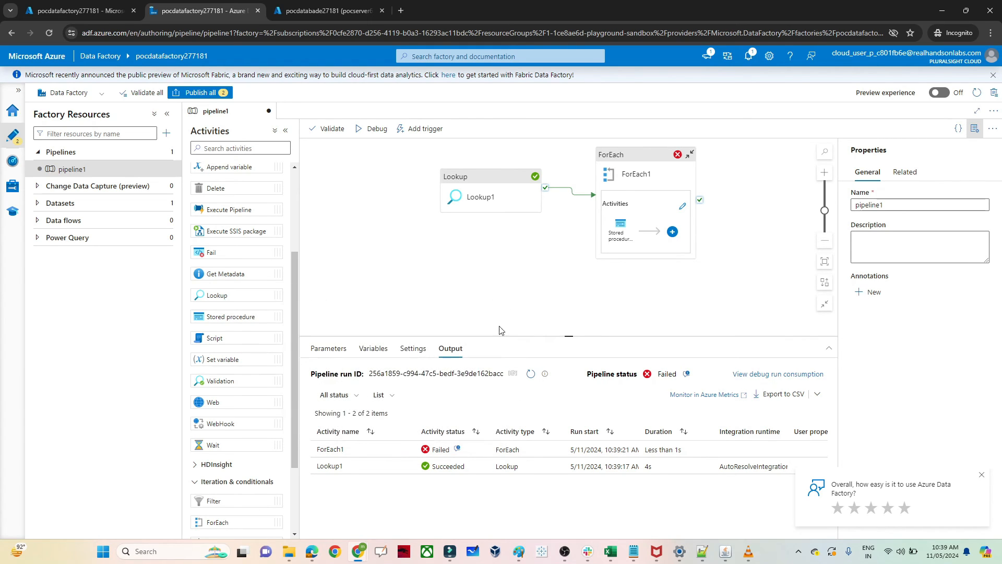
{"action": "left_click", "coordinate": [458, 450]}
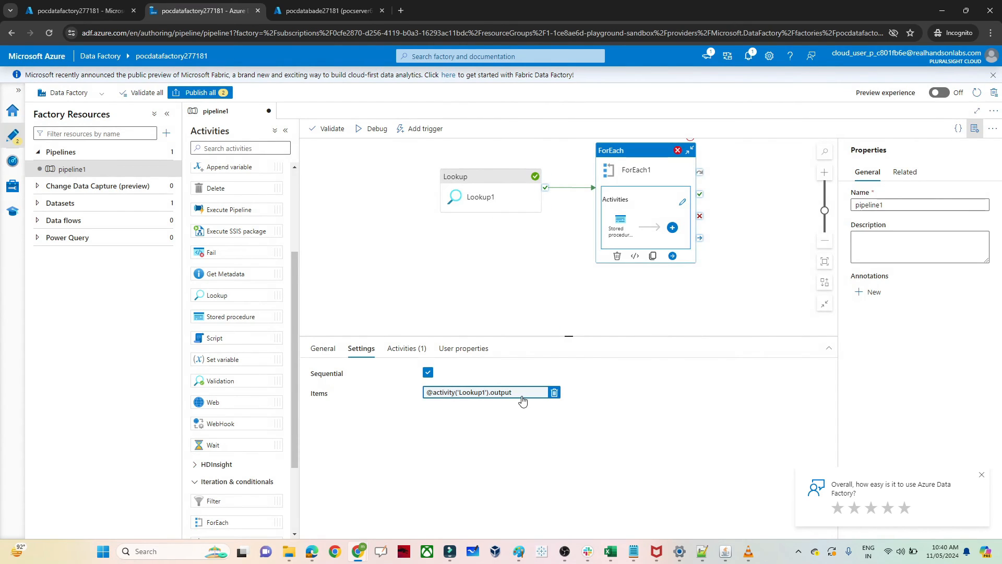
{"action": "left_click", "coordinate": [521, 396]}
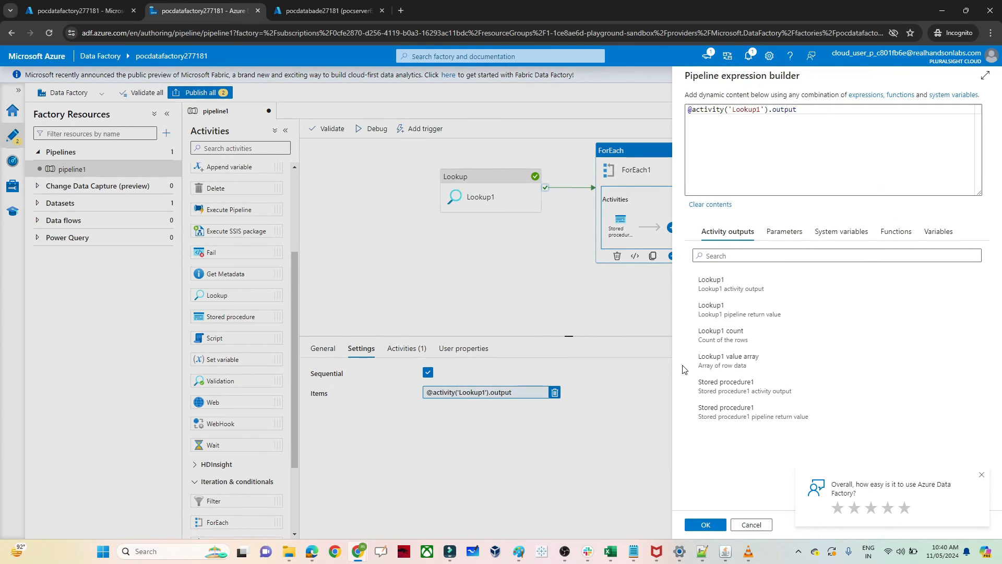
{"action": "left_click", "coordinate": [727, 365]}
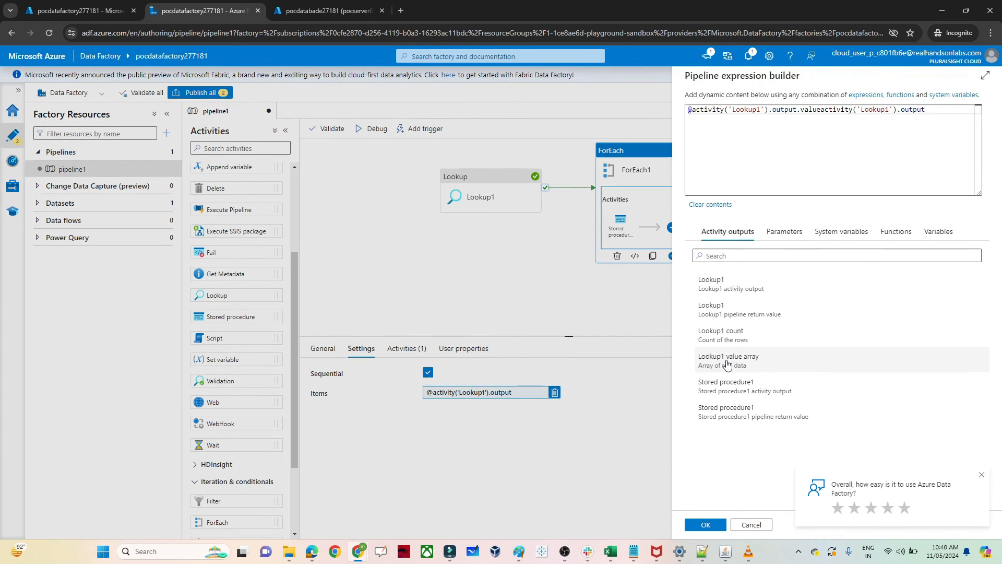
{"action": "left_click", "coordinate": [804, 115]}
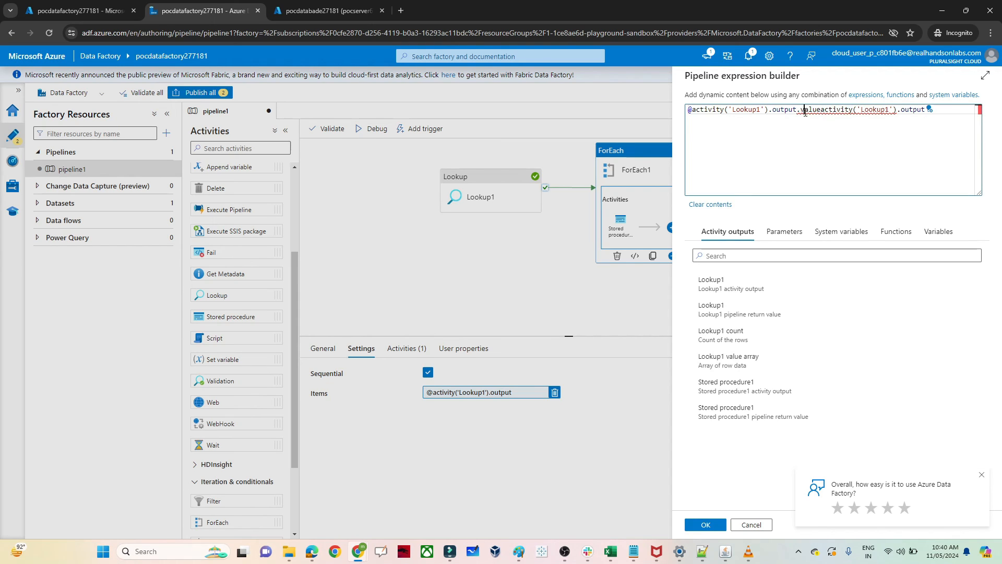
{"action": "key", "text": "ctrl+a"}
{"action": "key", "text": "BackSpace"}
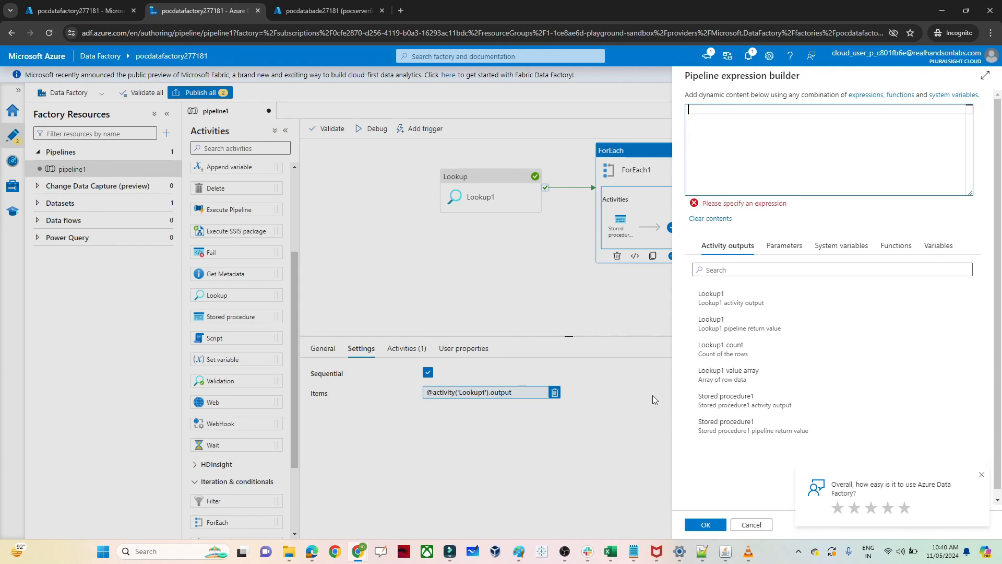
{"action": "left_click", "coordinate": [722, 374]}
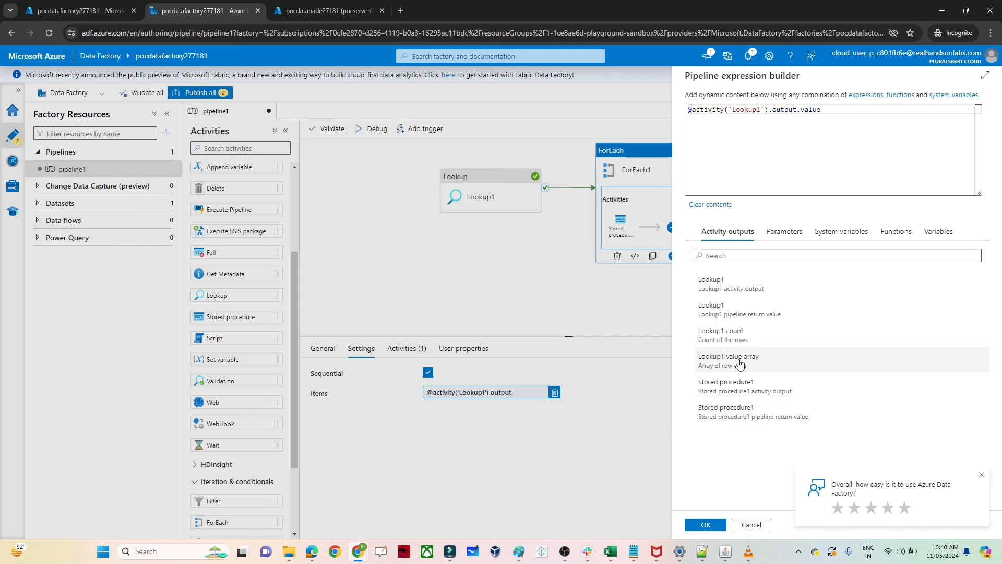
{"action": "left_click", "coordinate": [703, 526]}
Check the id parameter of the stored procedure activity inside ForEach1 and debug the pipeline again
{"action": "left_click", "coordinate": [622, 227]}
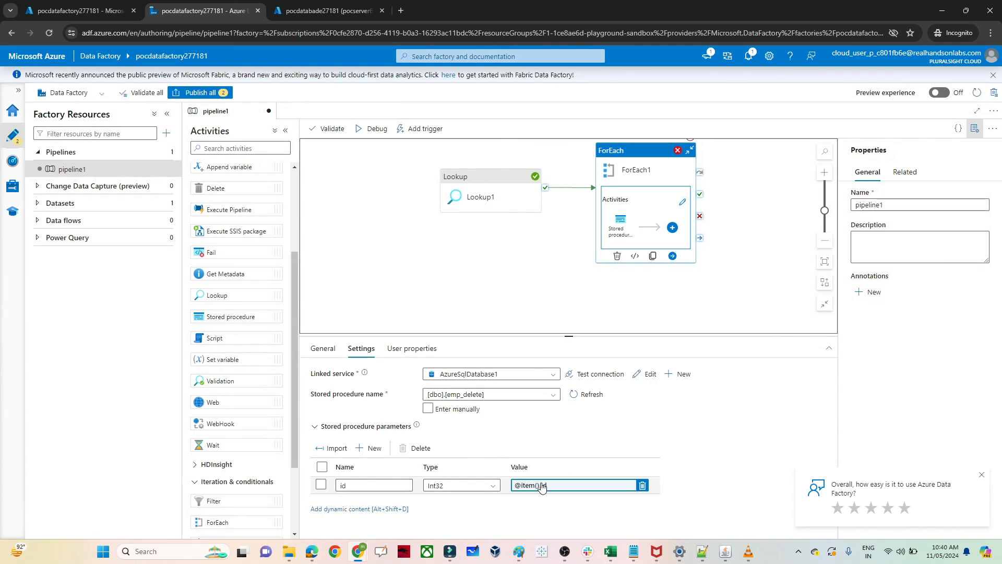
{"action": "left_click", "coordinate": [373, 131]}
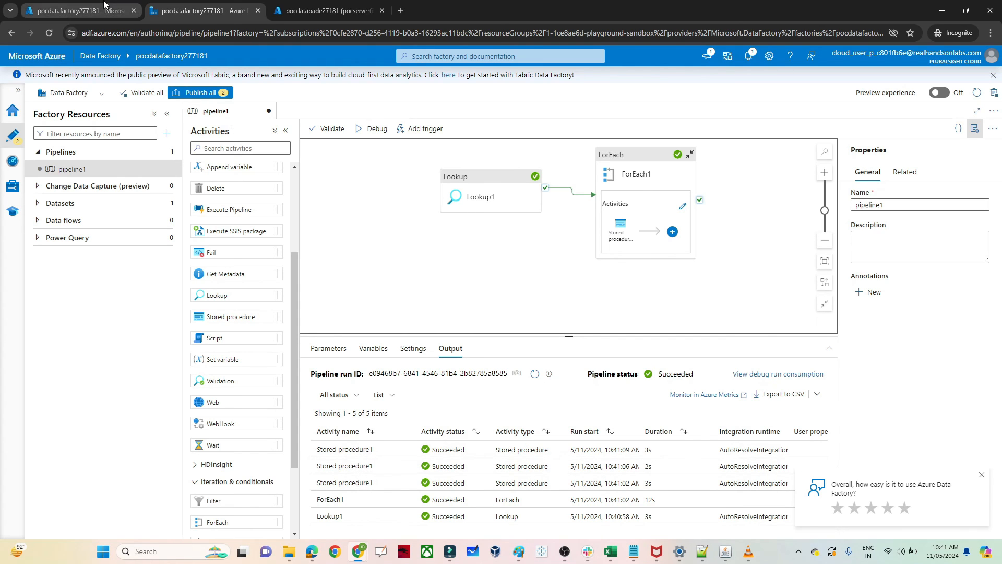
Run only select * from employee in the database's query editor to check the remaining employees, and return to the pipeline
{"action": "left_click", "coordinate": [304, 7]}
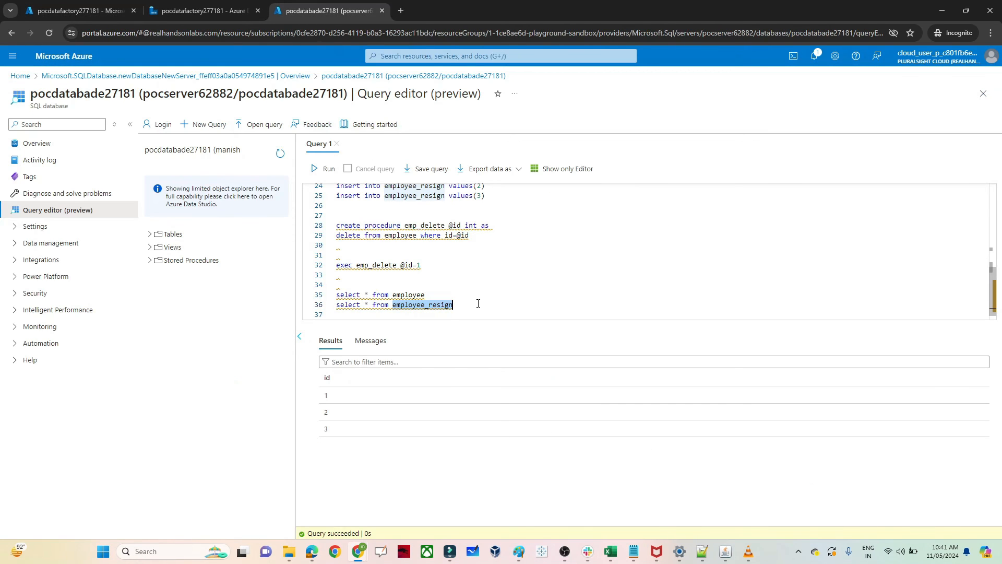
{"action": "left_click", "coordinate": [453, 305]}
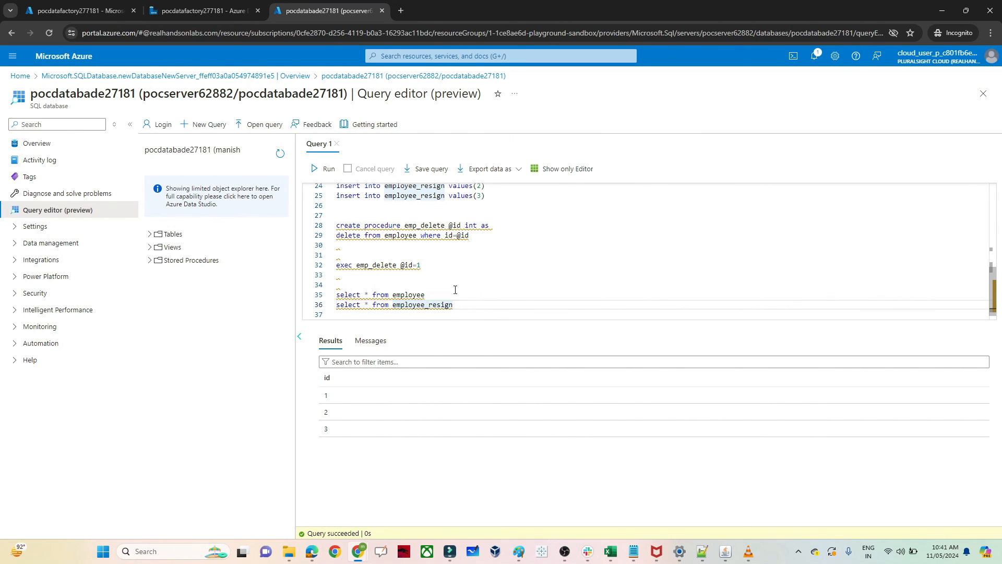
{"action": "left_click_drag", "start_coordinate": [431, 295], "coordinate": [321, 296]}
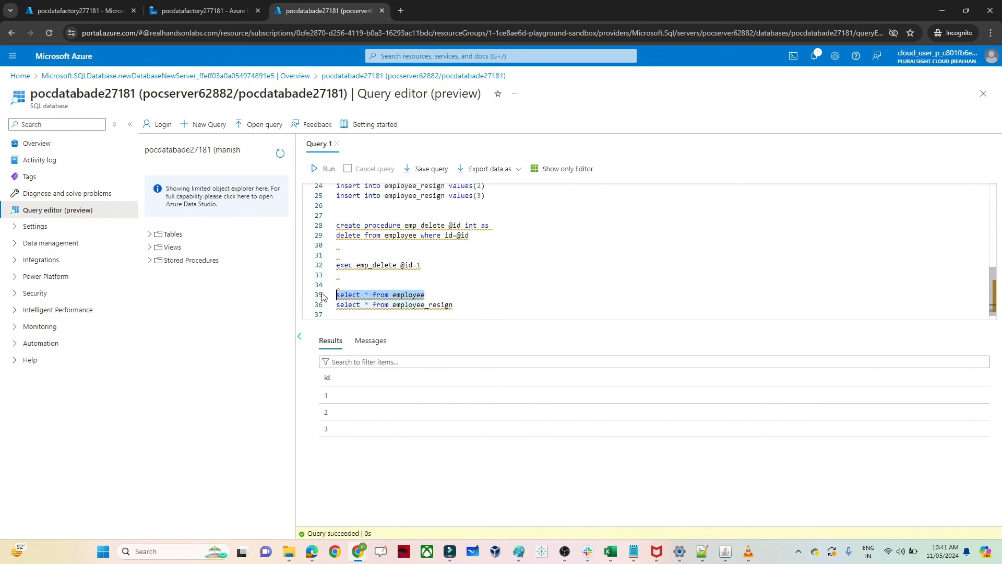
{"action": "left_click", "coordinate": [315, 169]}
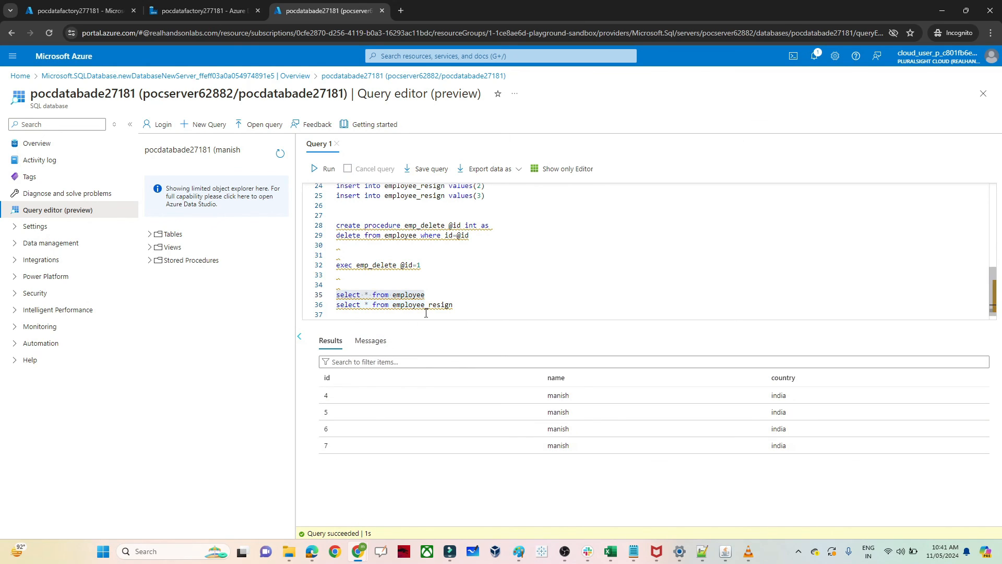
{"action": "mouse_move", "coordinate": [439, 305]}
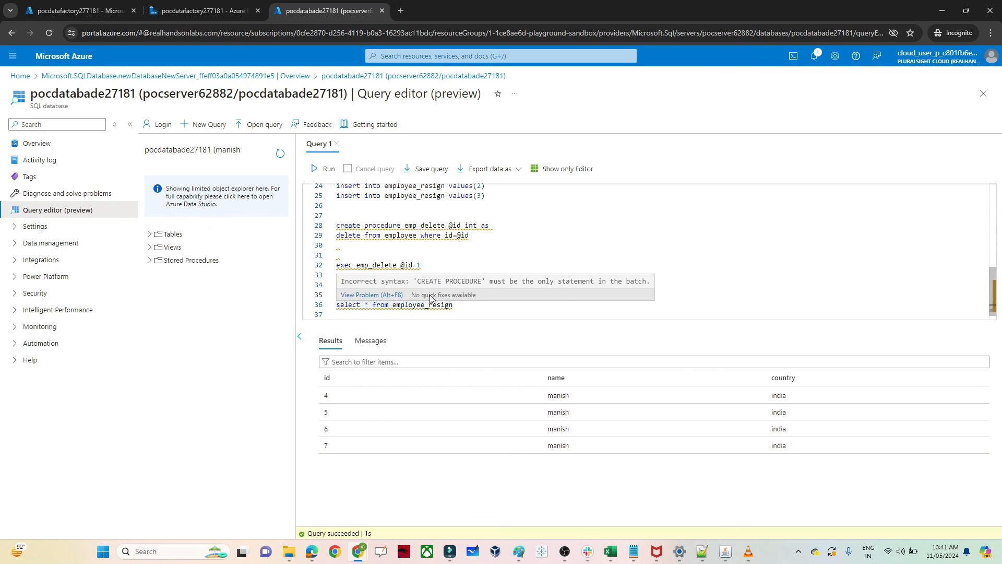
{"action": "left_click", "coordinate": [201, 11]}
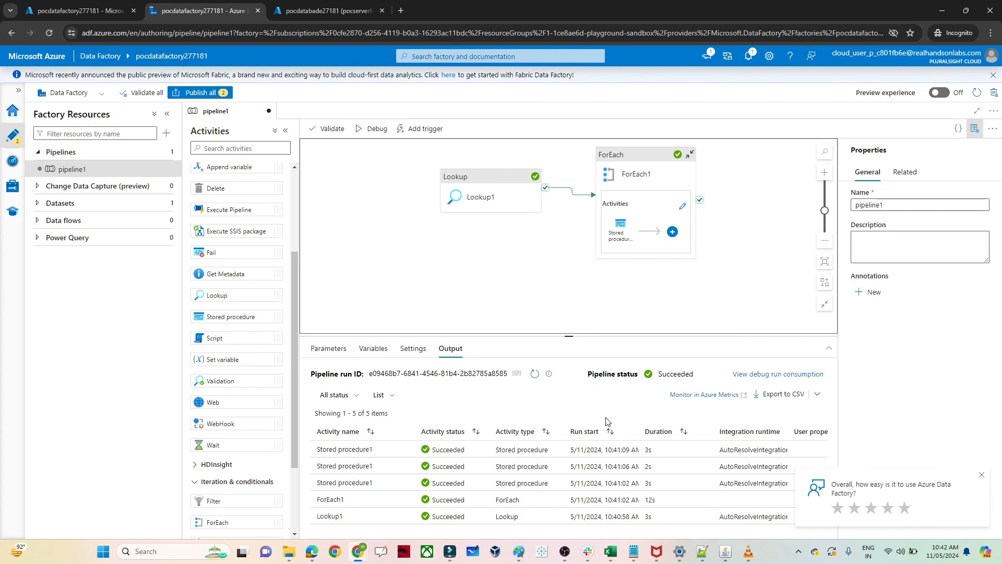
{"action": "mouse_move", "coordinate": [567, 555]}
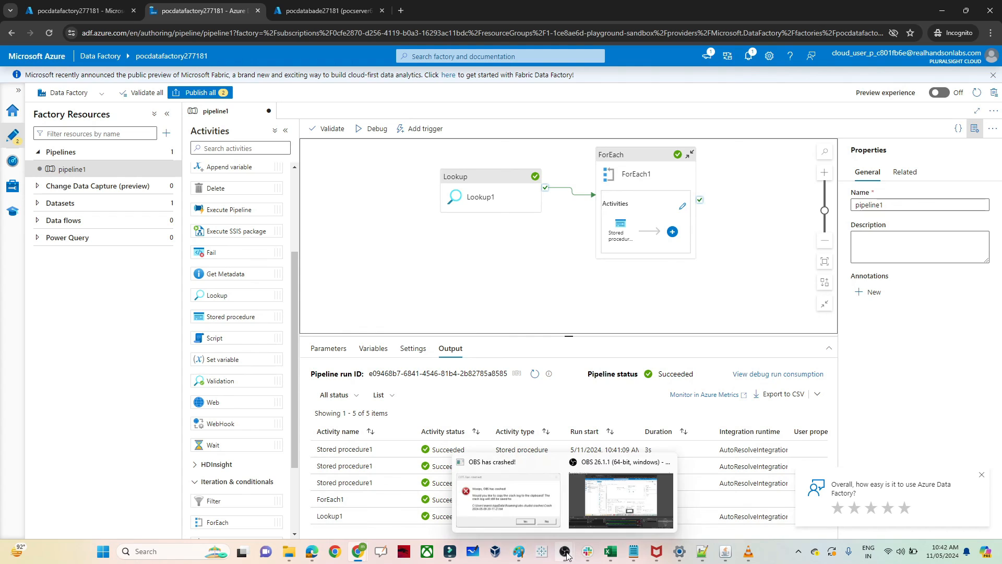
{"action": "left_click", "coordinate": [621, 499]}
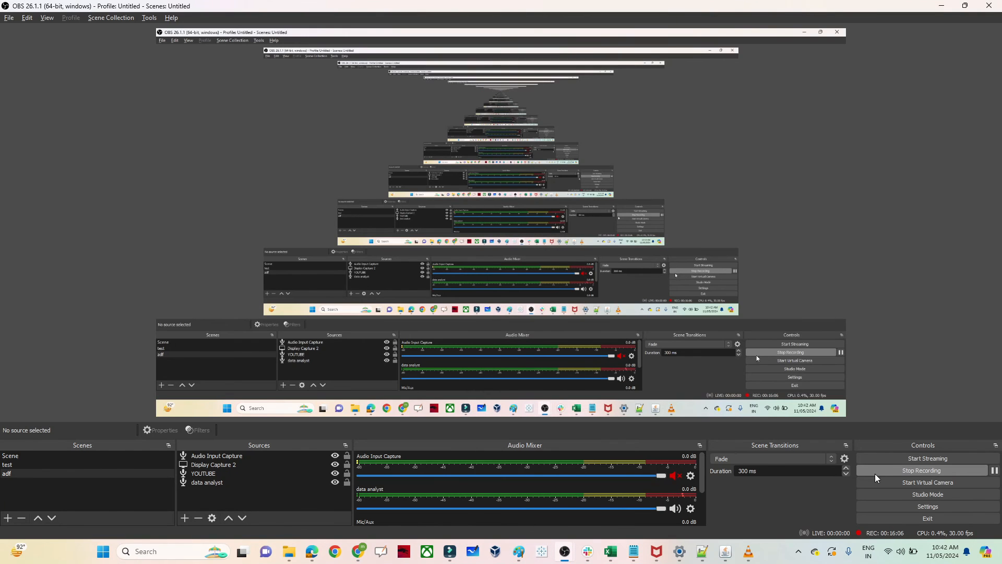